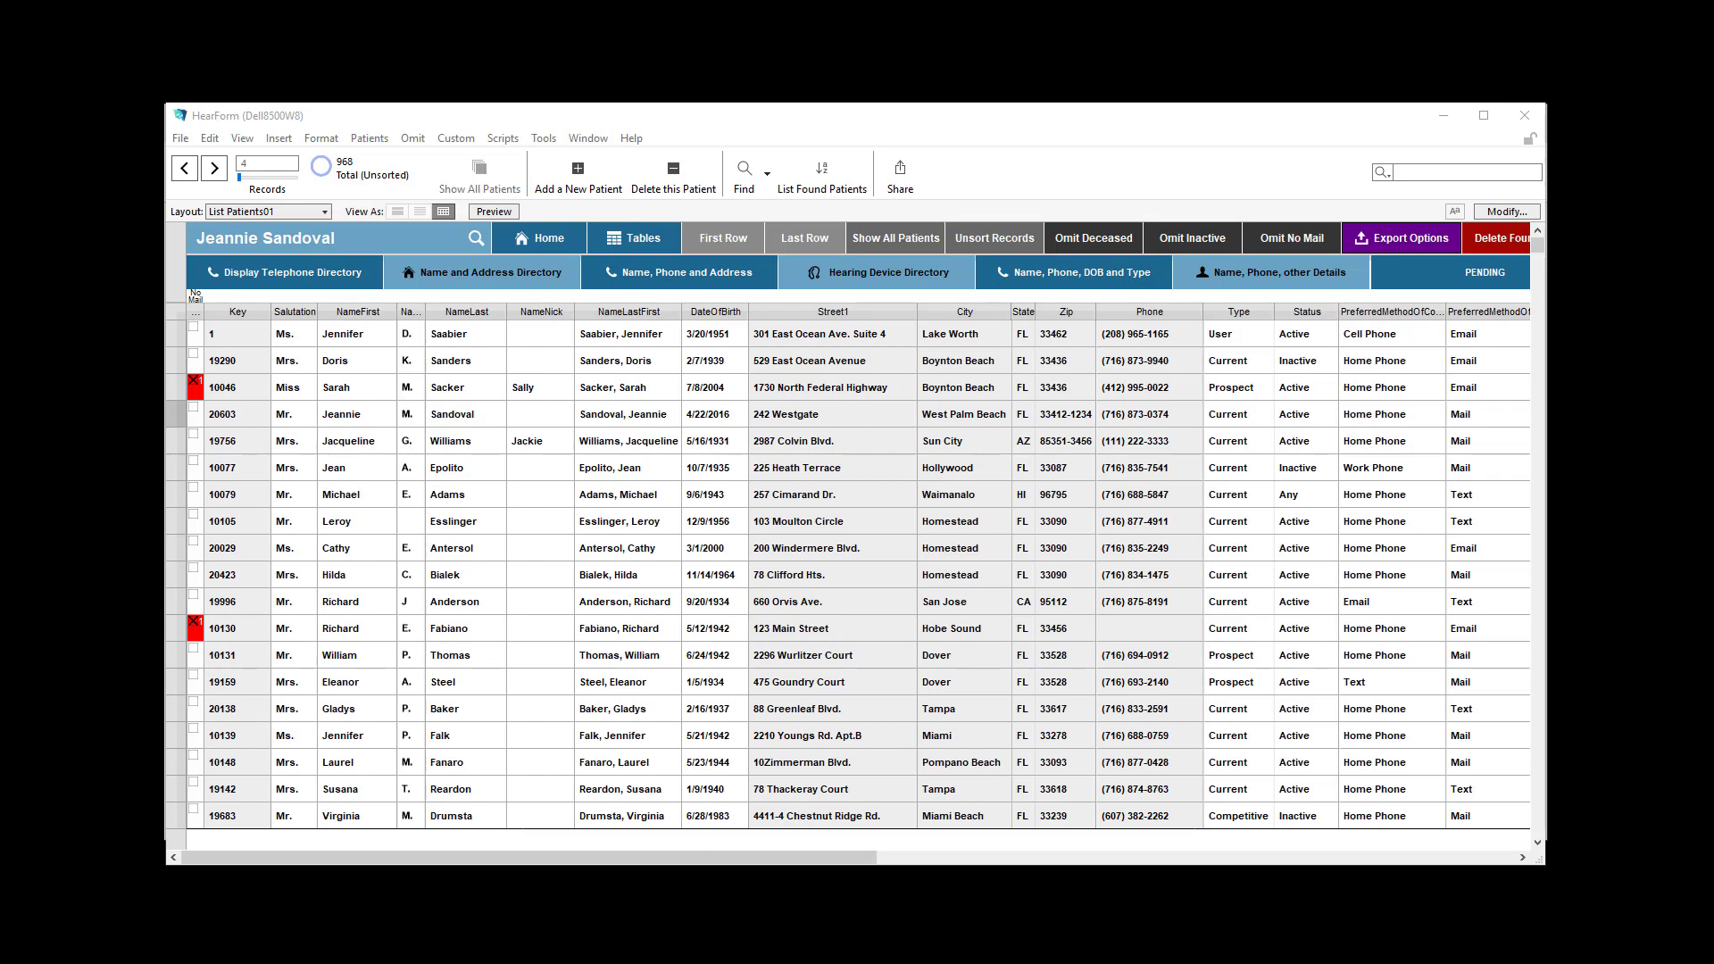
# Examine the find operators and examples in the FileMaker help page on finding text and characters.
pyautogui.click(631, 141)
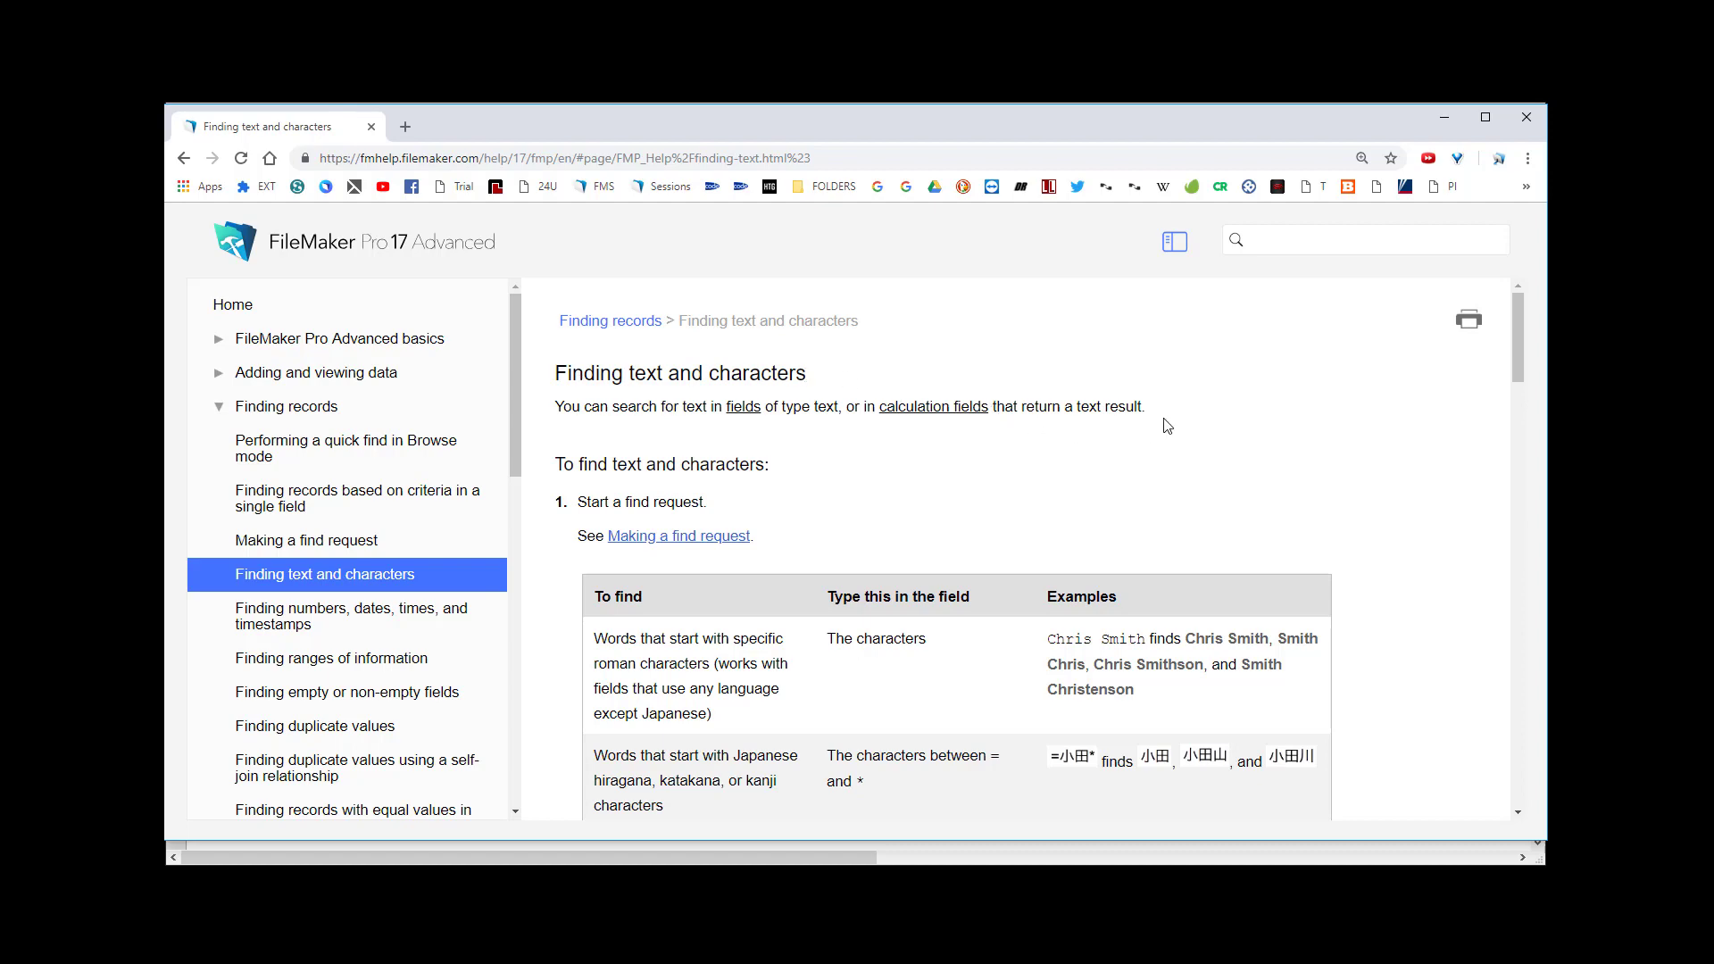
pyautogui.scroll(-4, 978, 373)
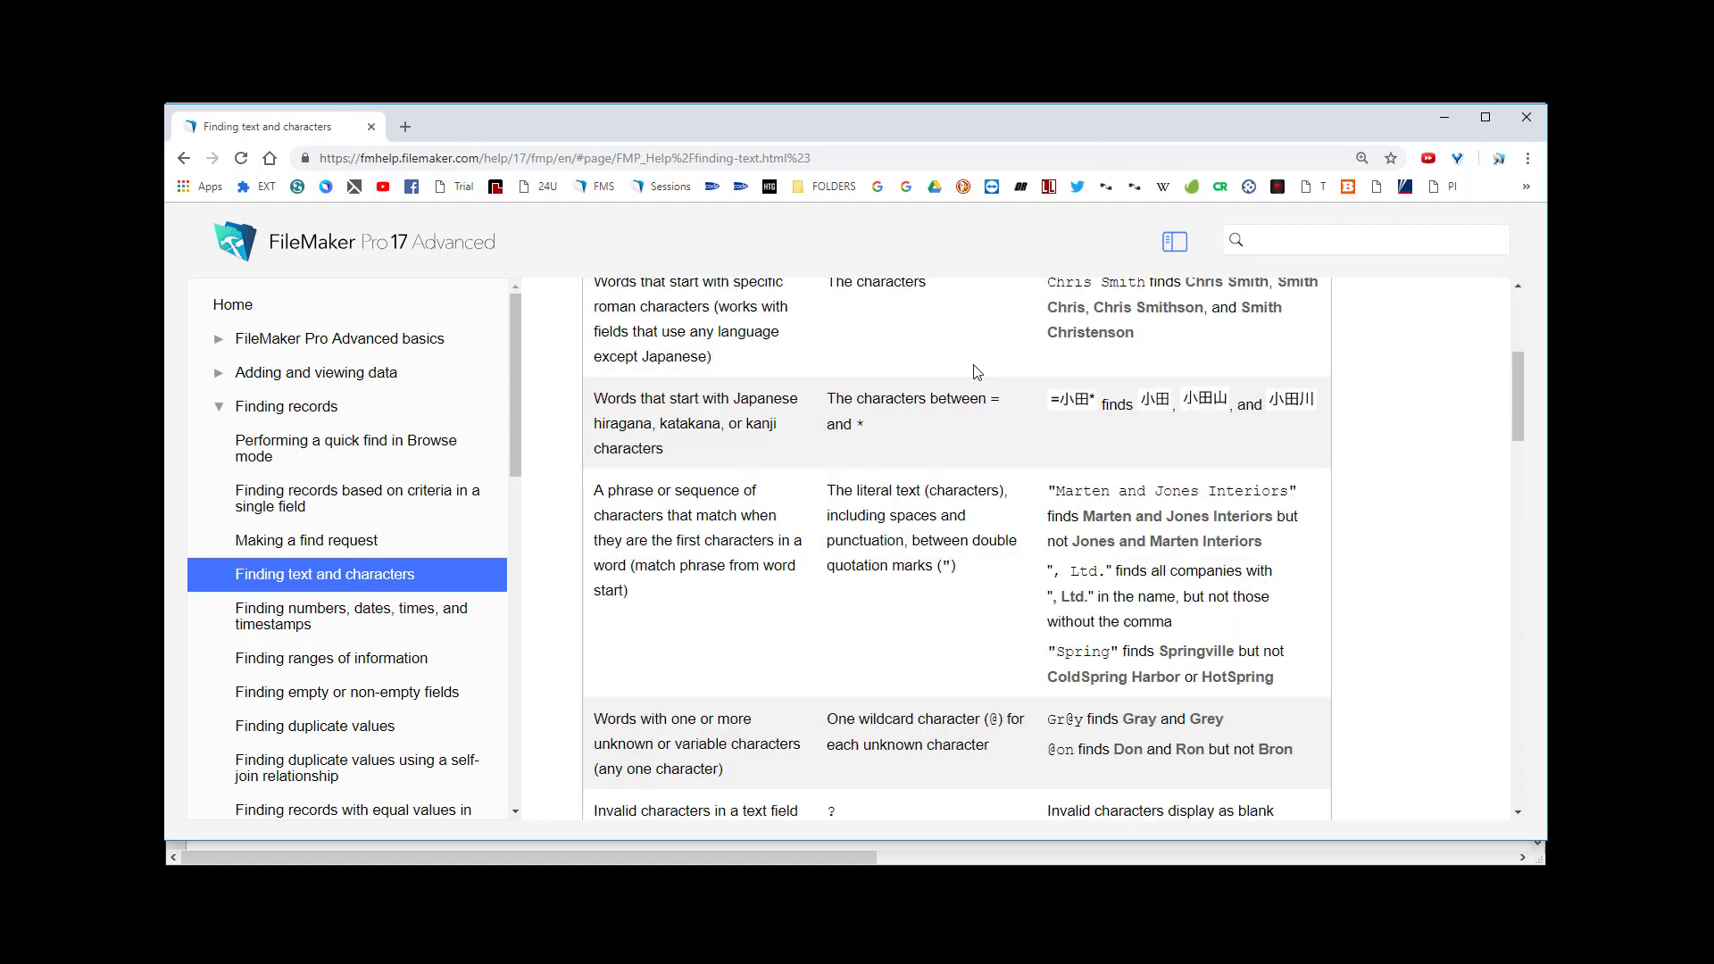
pyautogui.scroll(-6, 978, 372)
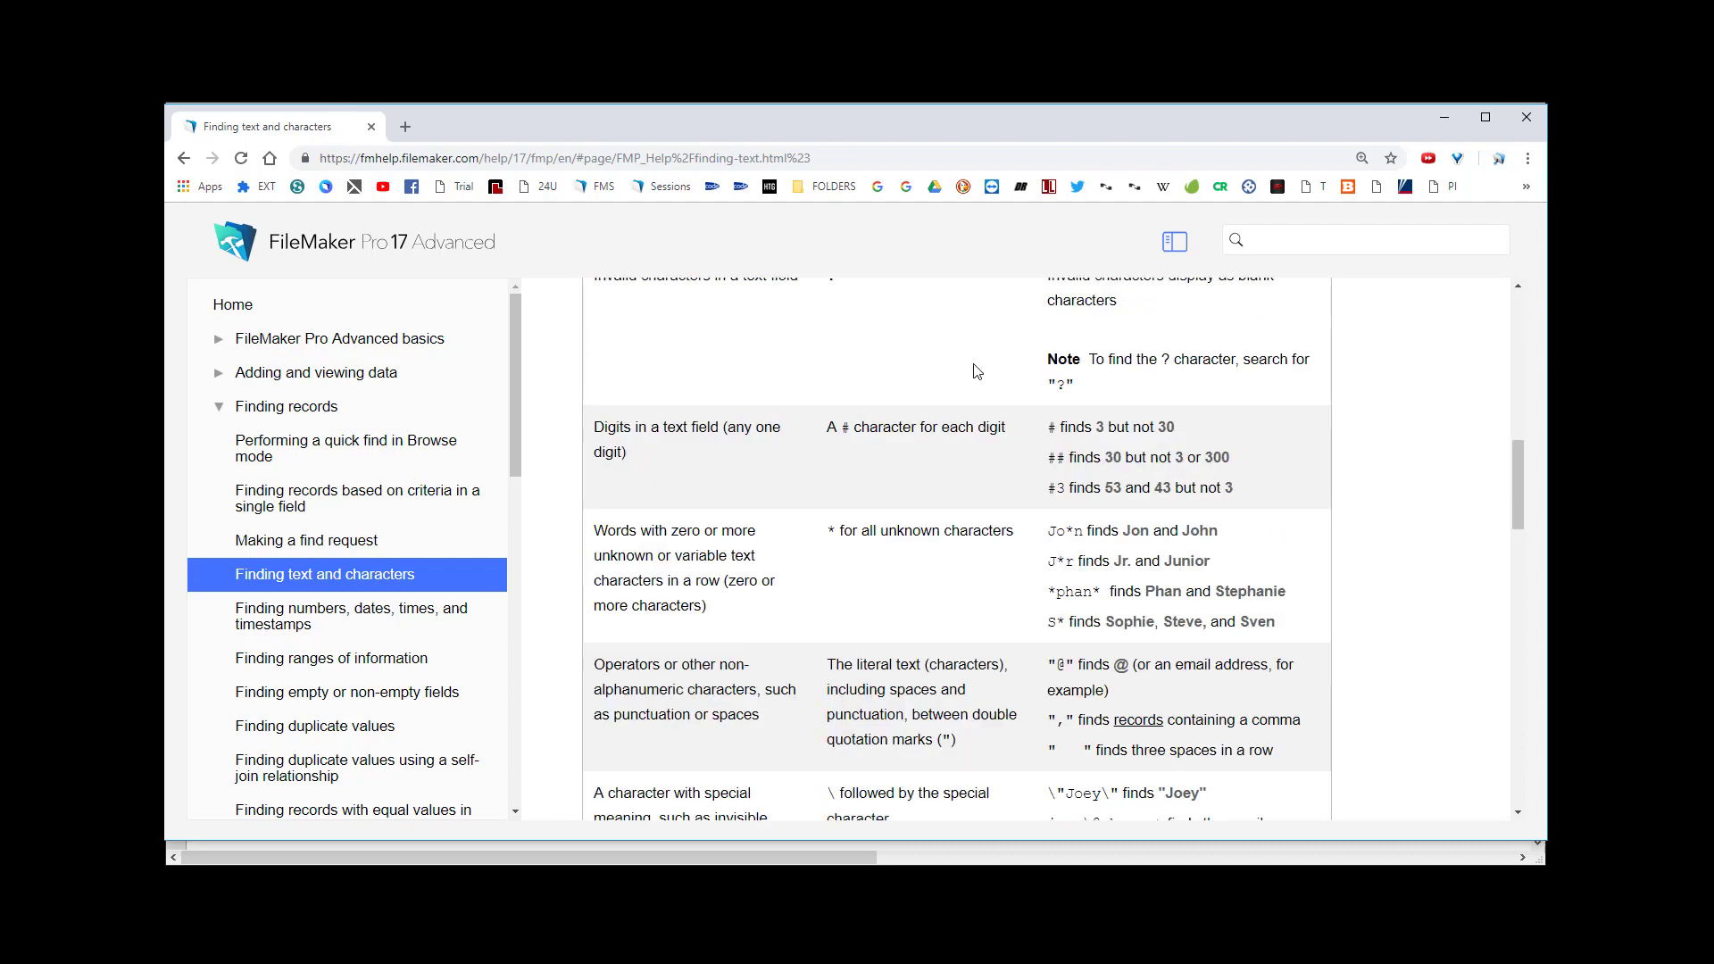
pyautogui.scroll(-4, 977, 372)
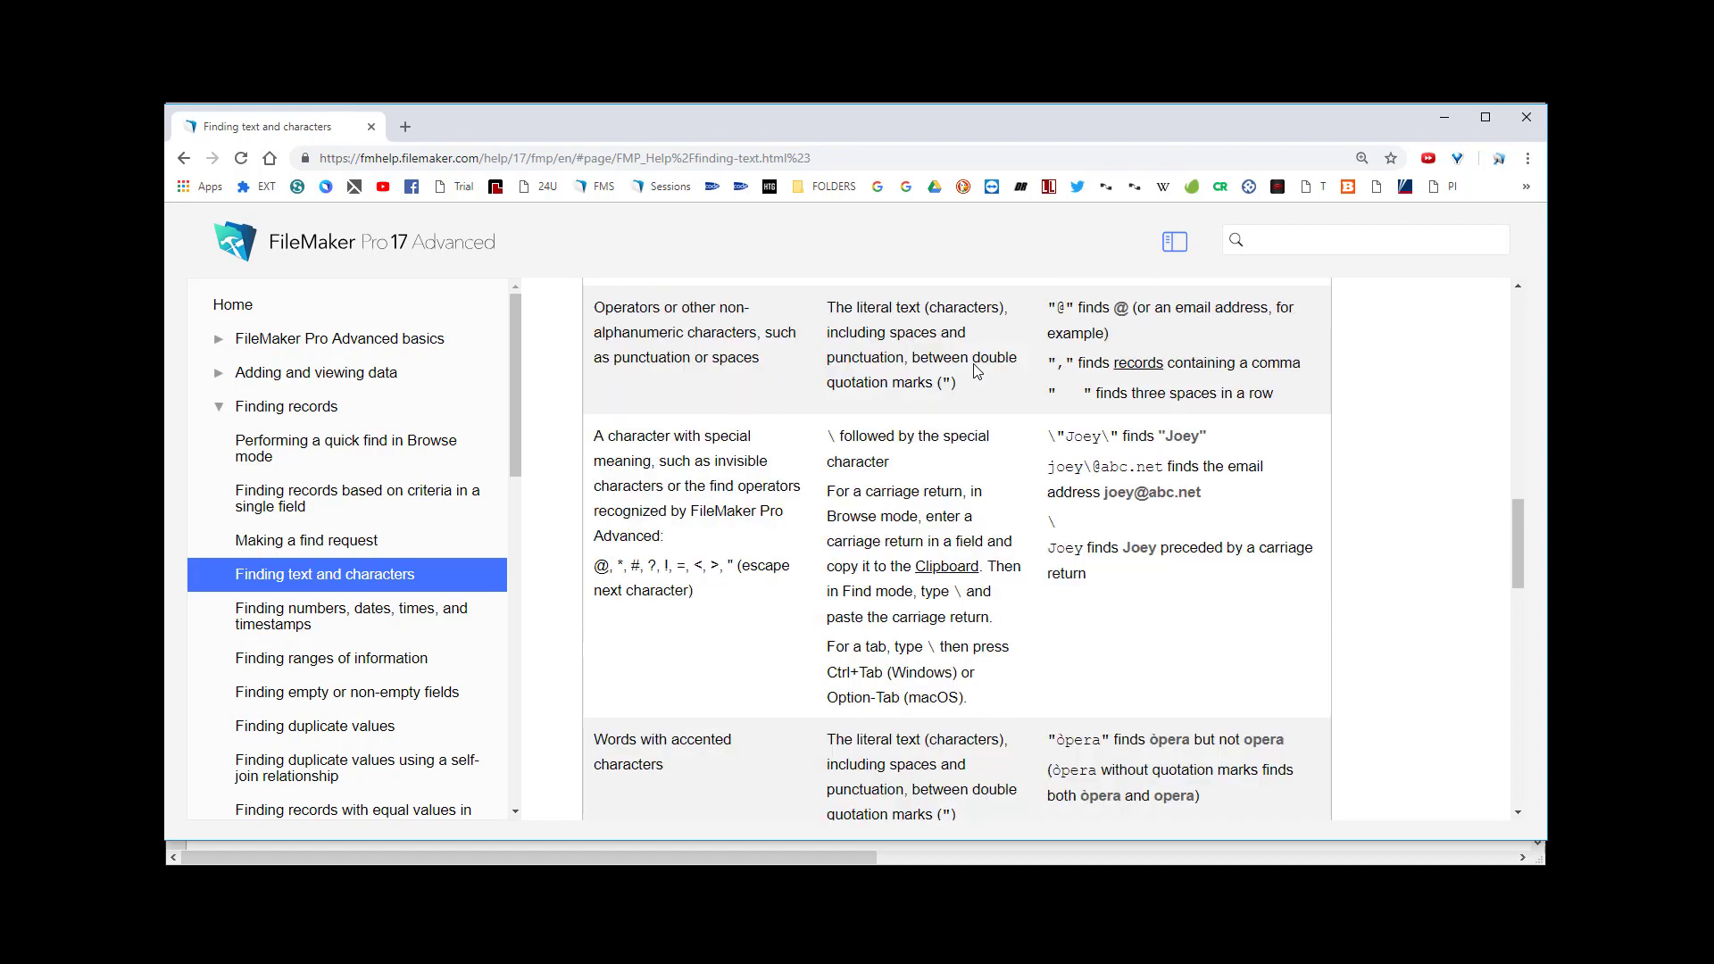
pyautogui.scroll(-6, 977, 373)
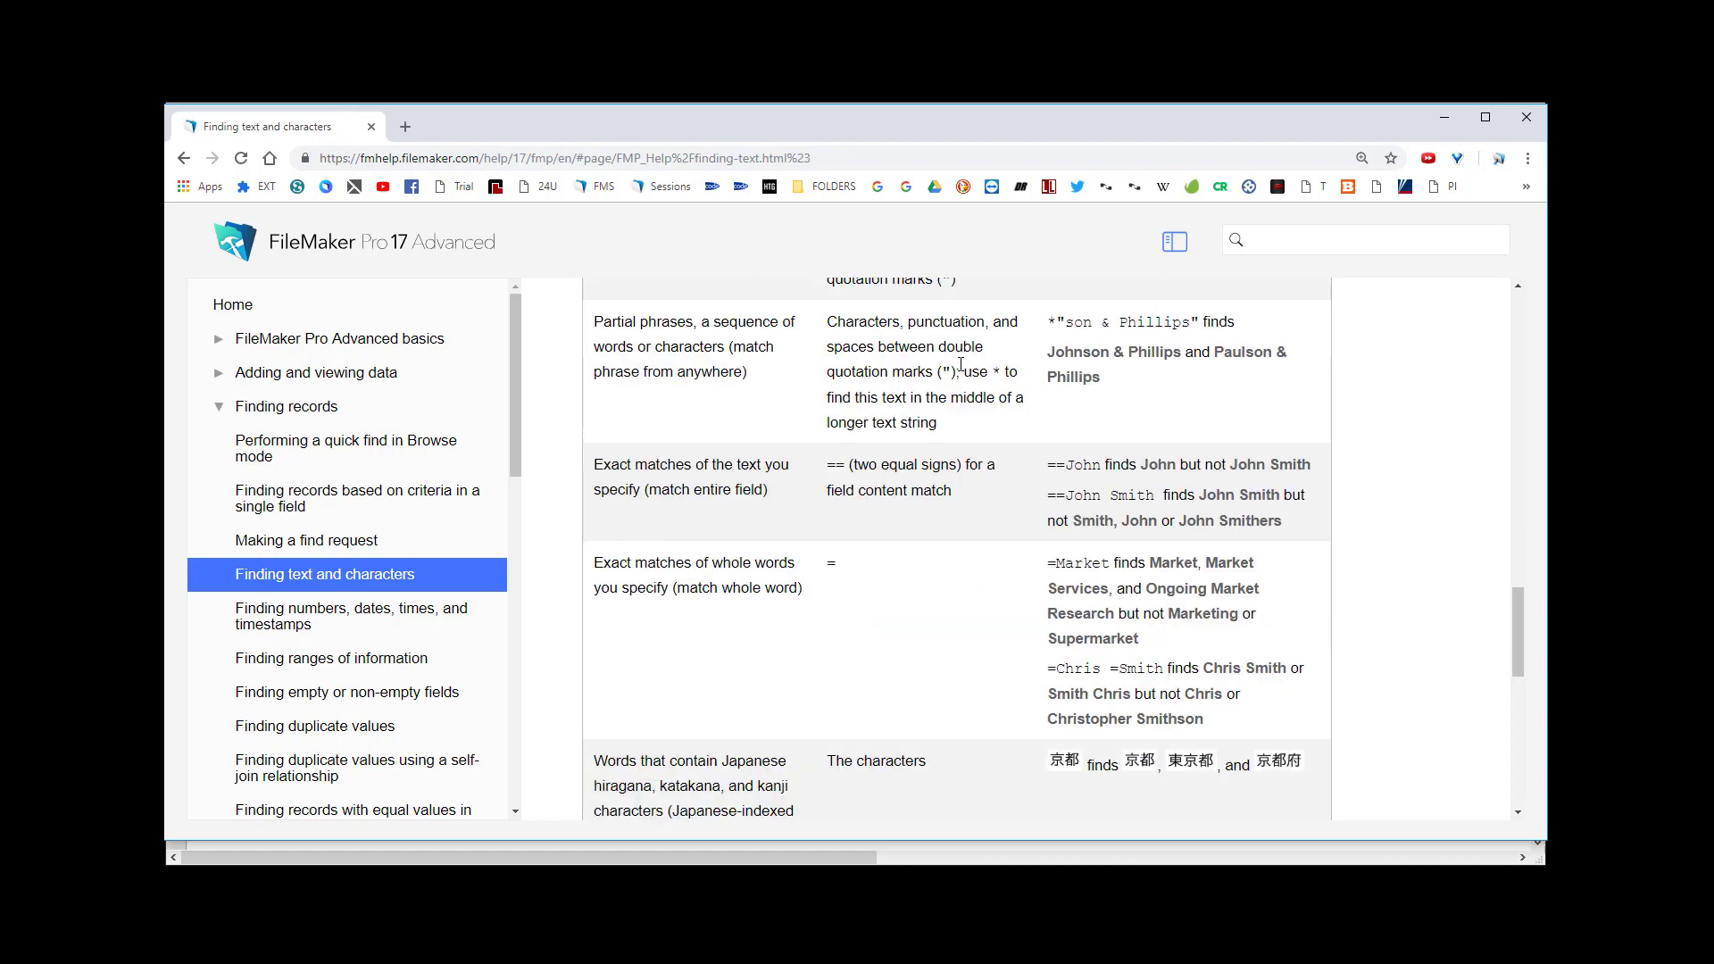
pyautogui.scroll(-6, 960, 366)
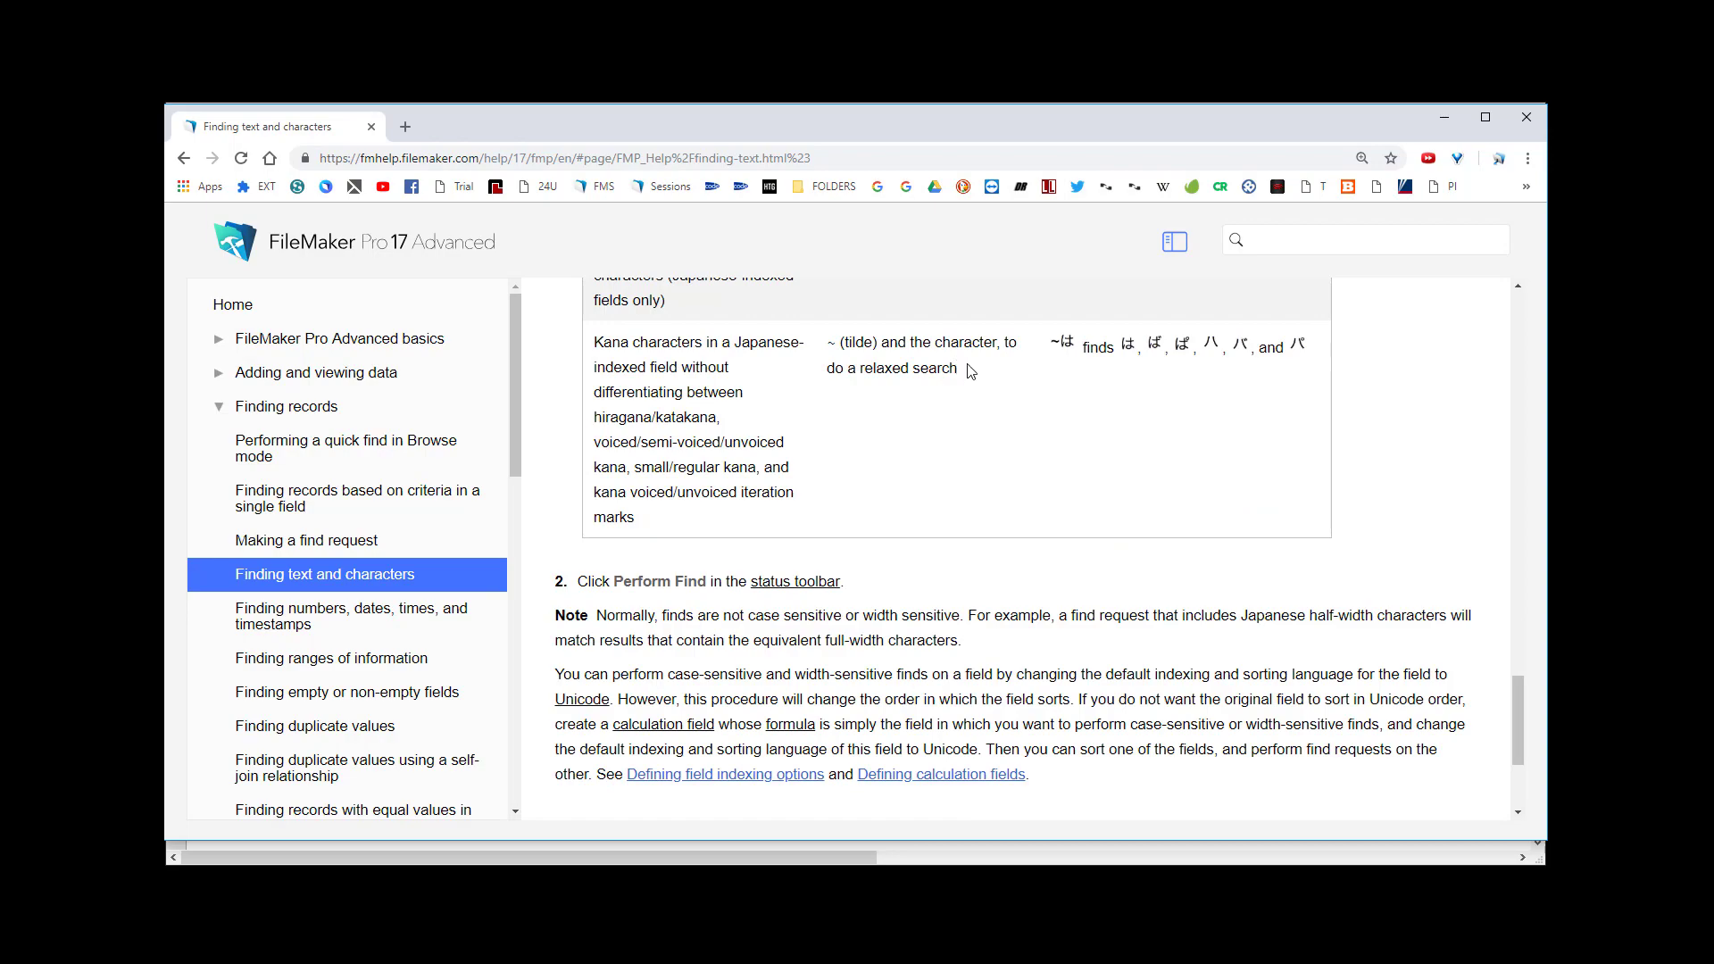
pyautogui.scroll(-3, 971, 371)
pyautogui.scroll(20, 1009, 366)
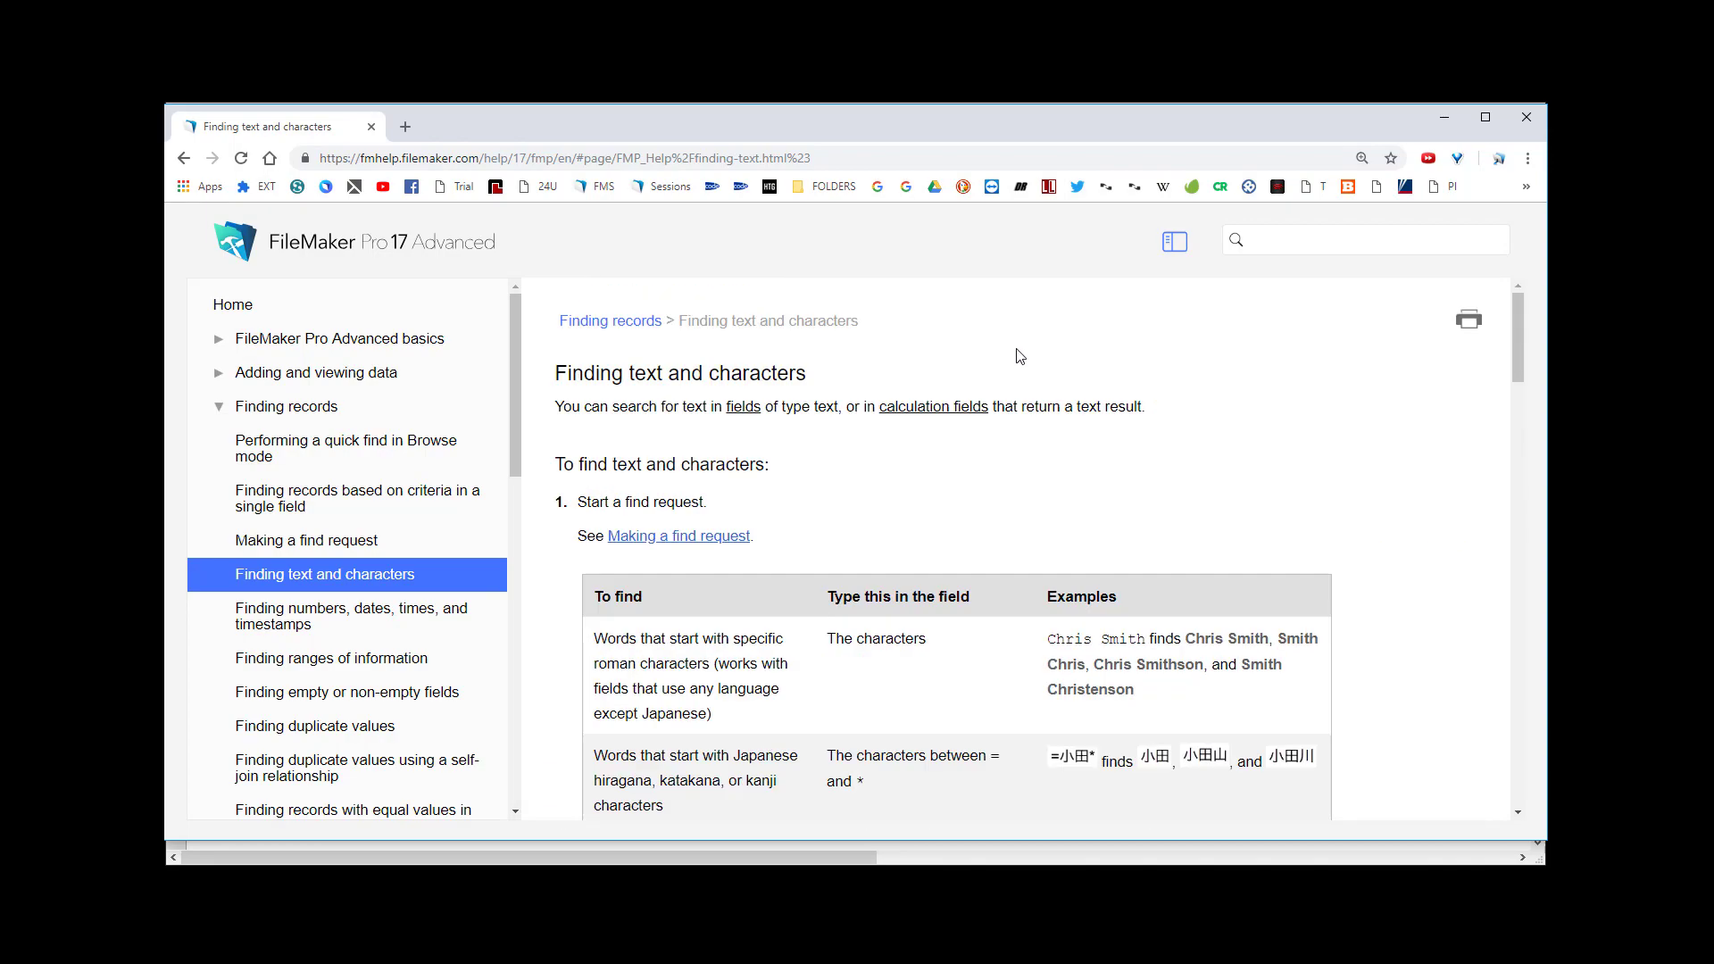
pyautogui.click(1447, 122)
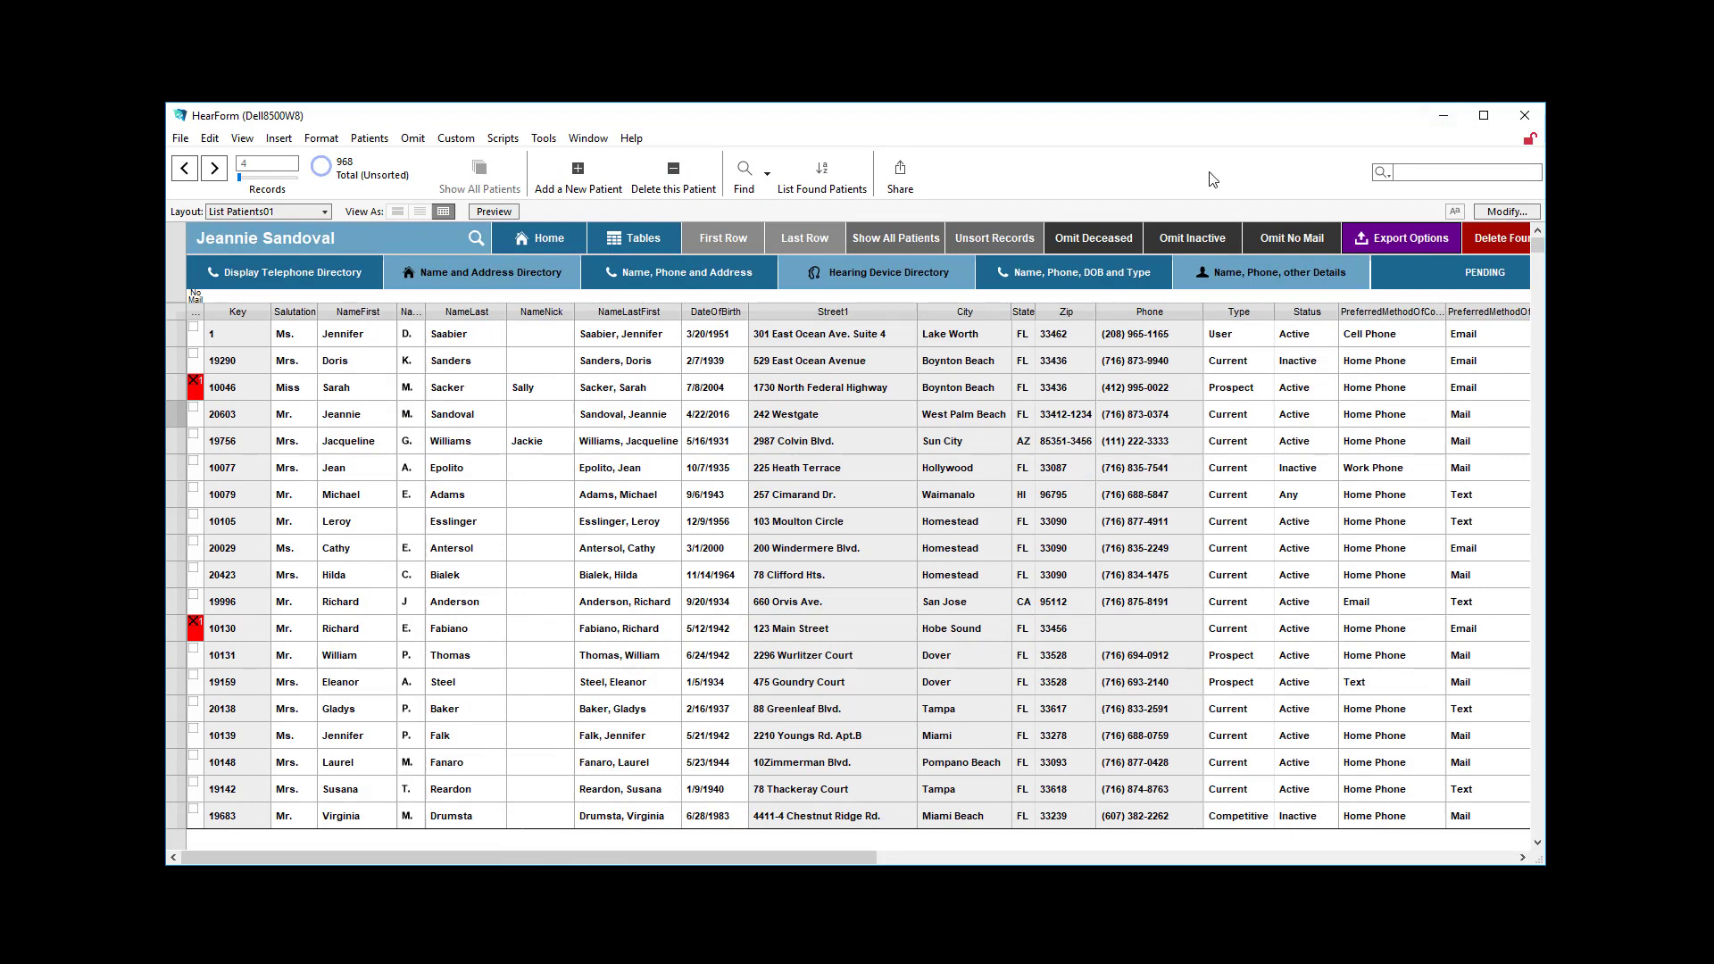
# Review the available find operators, and find patients by a first name entered in the NameFirst field without an operator.
pyautogui.click(748, 174)
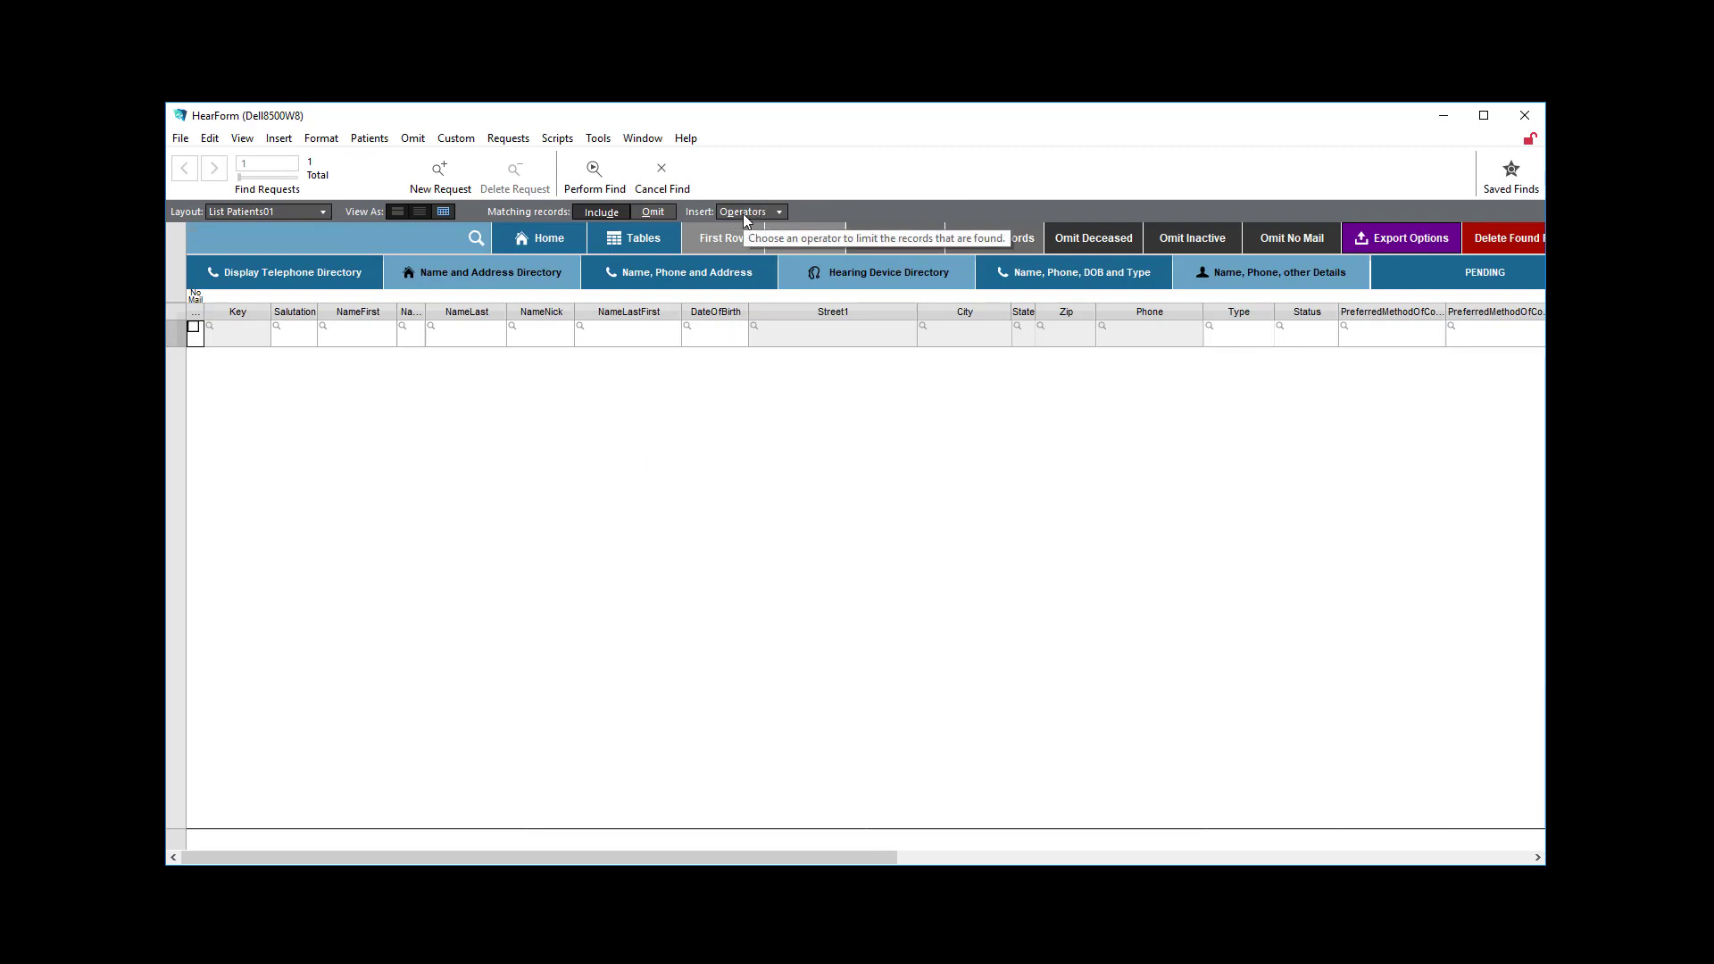
pyautogui.click(745, 214)
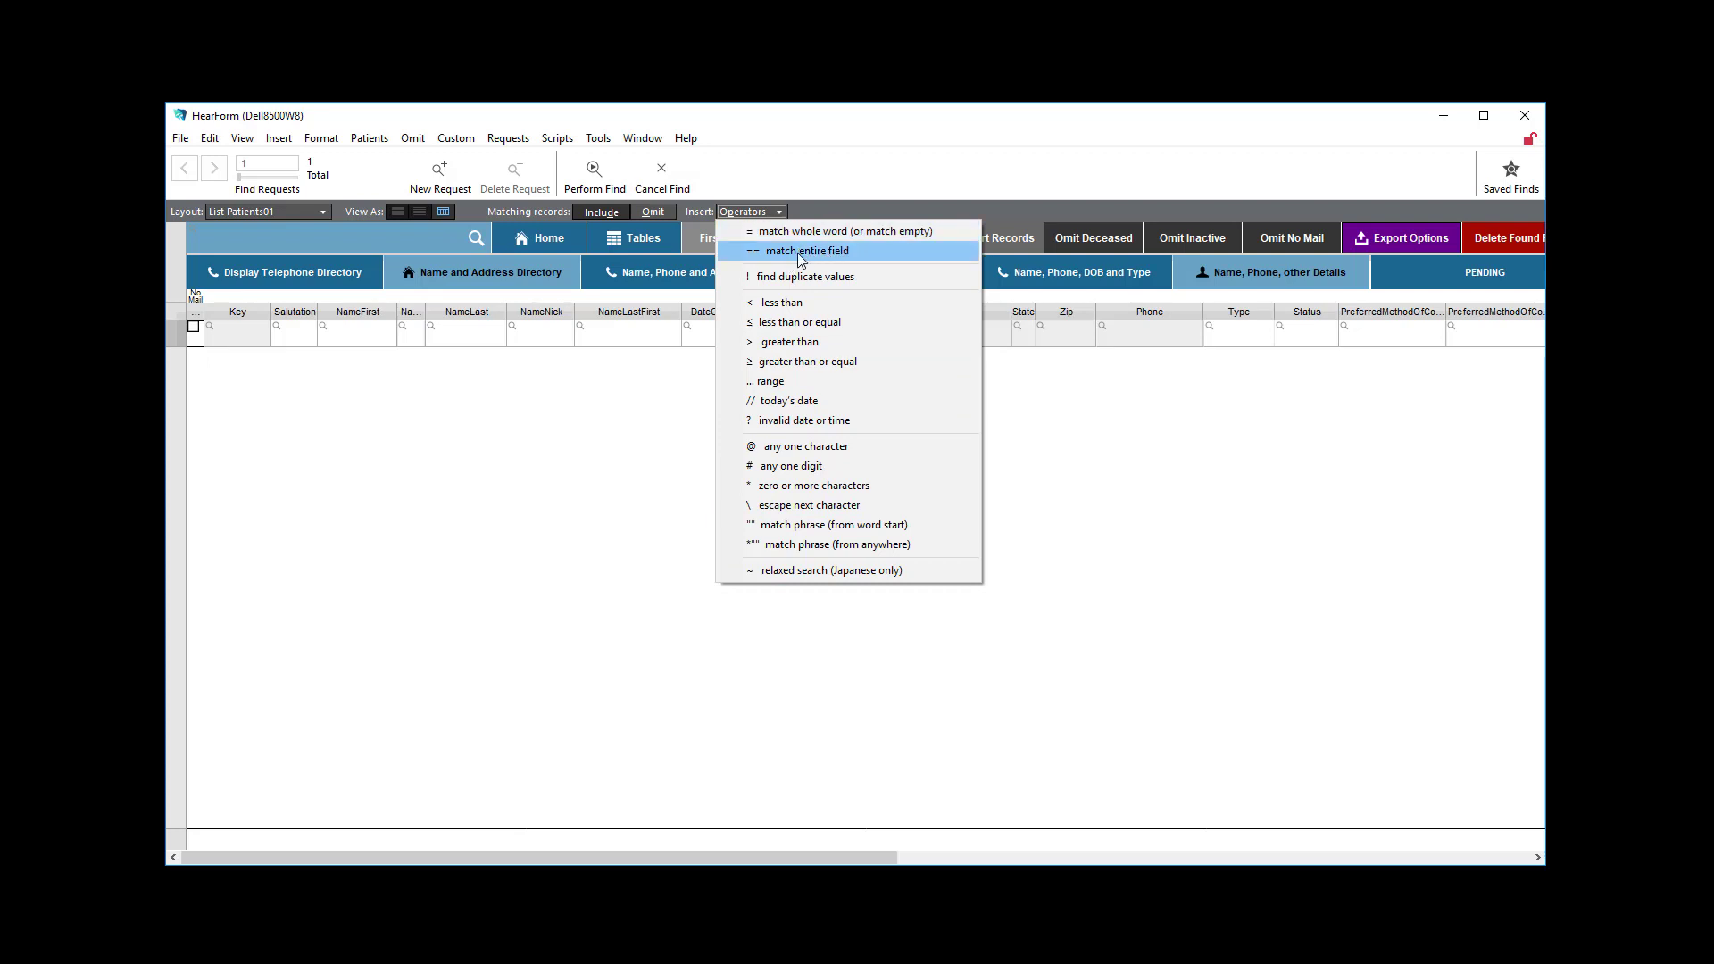
pyautogui.click(404, 527)
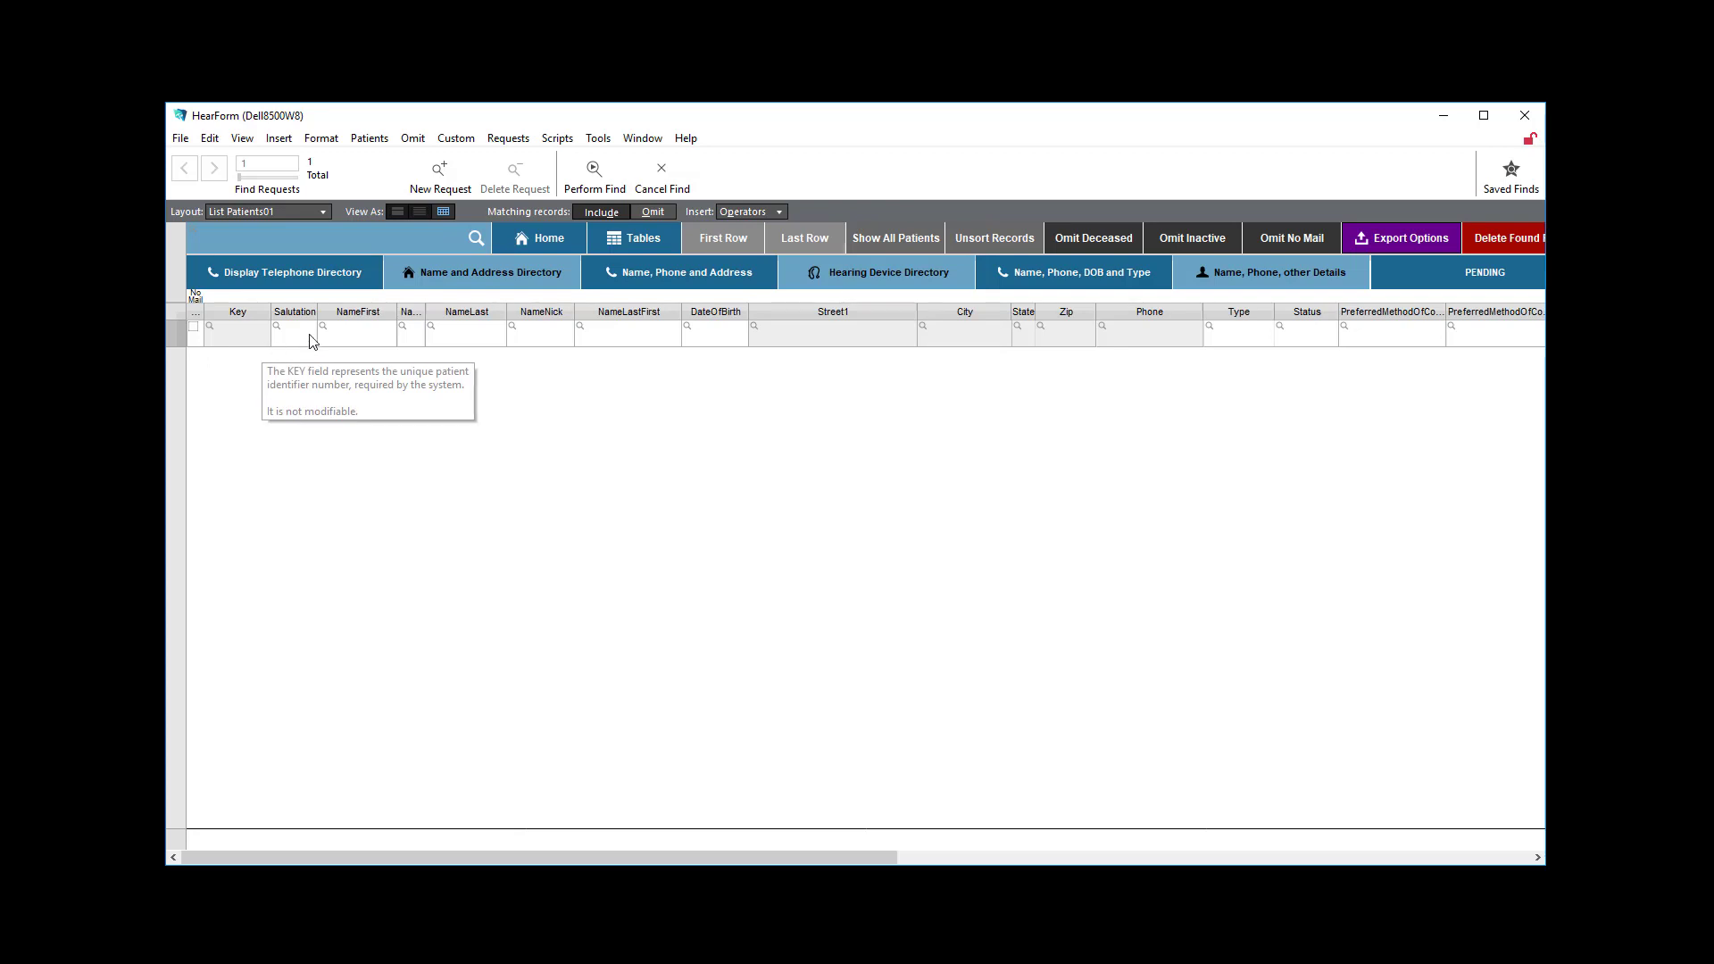
pyautogui.click(344, 340)
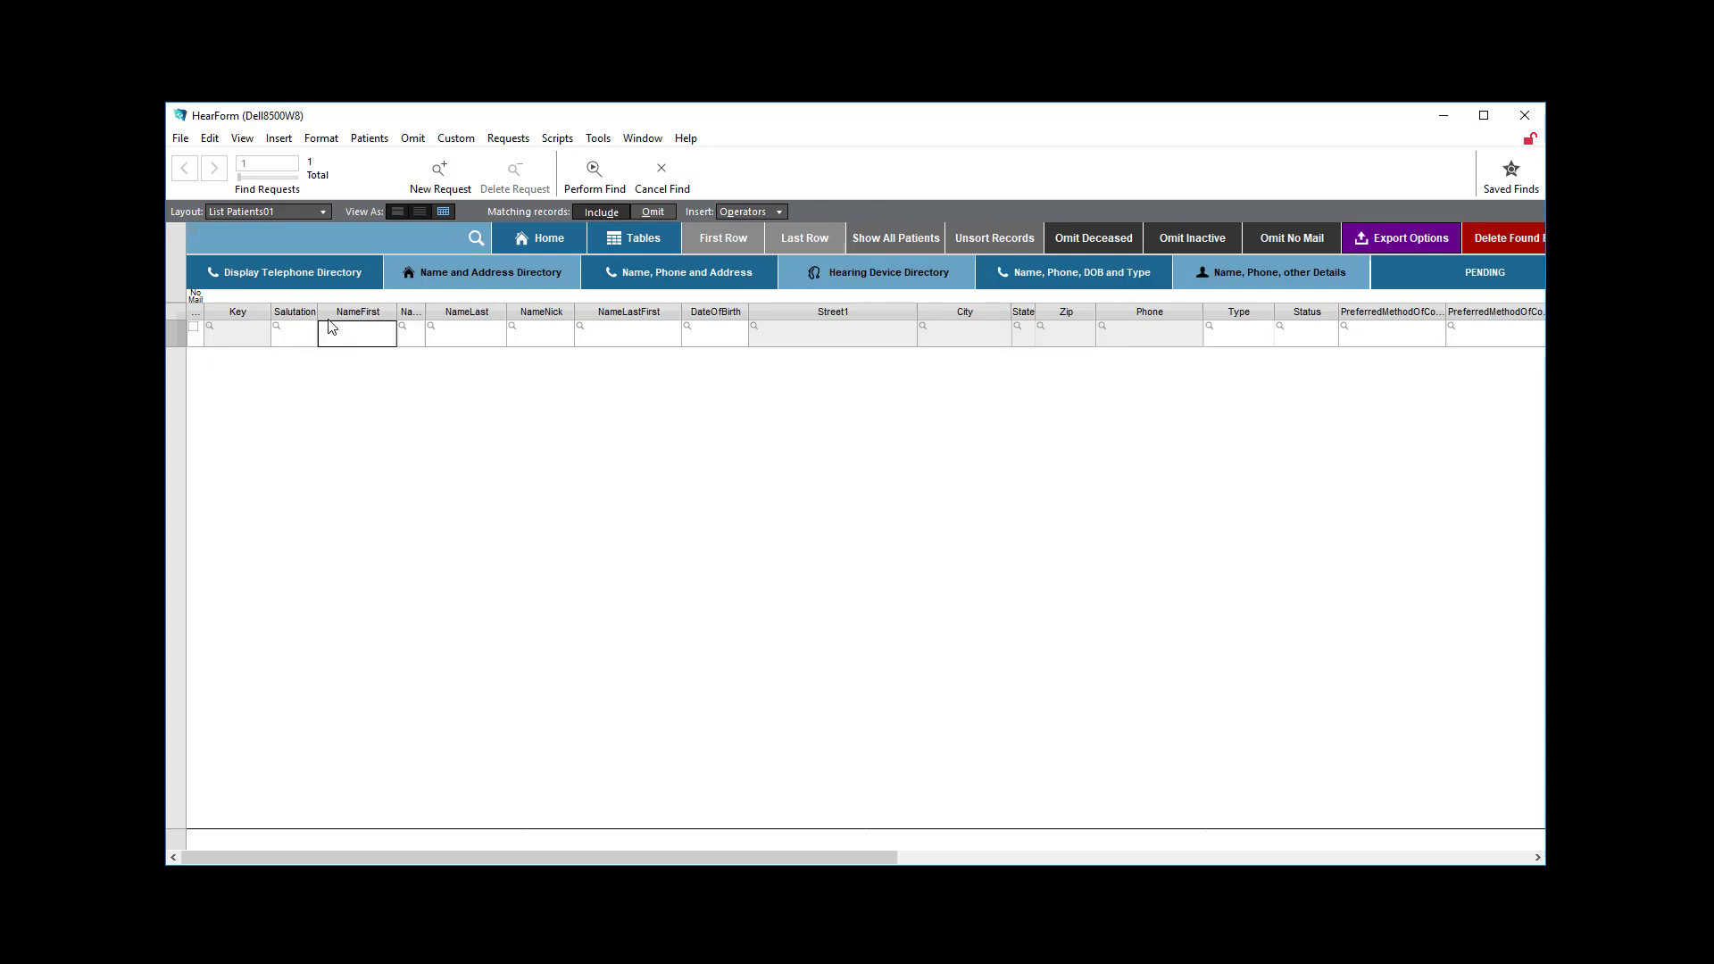
pyautogui.write('Mary')
pyautogui.click(610, 172)
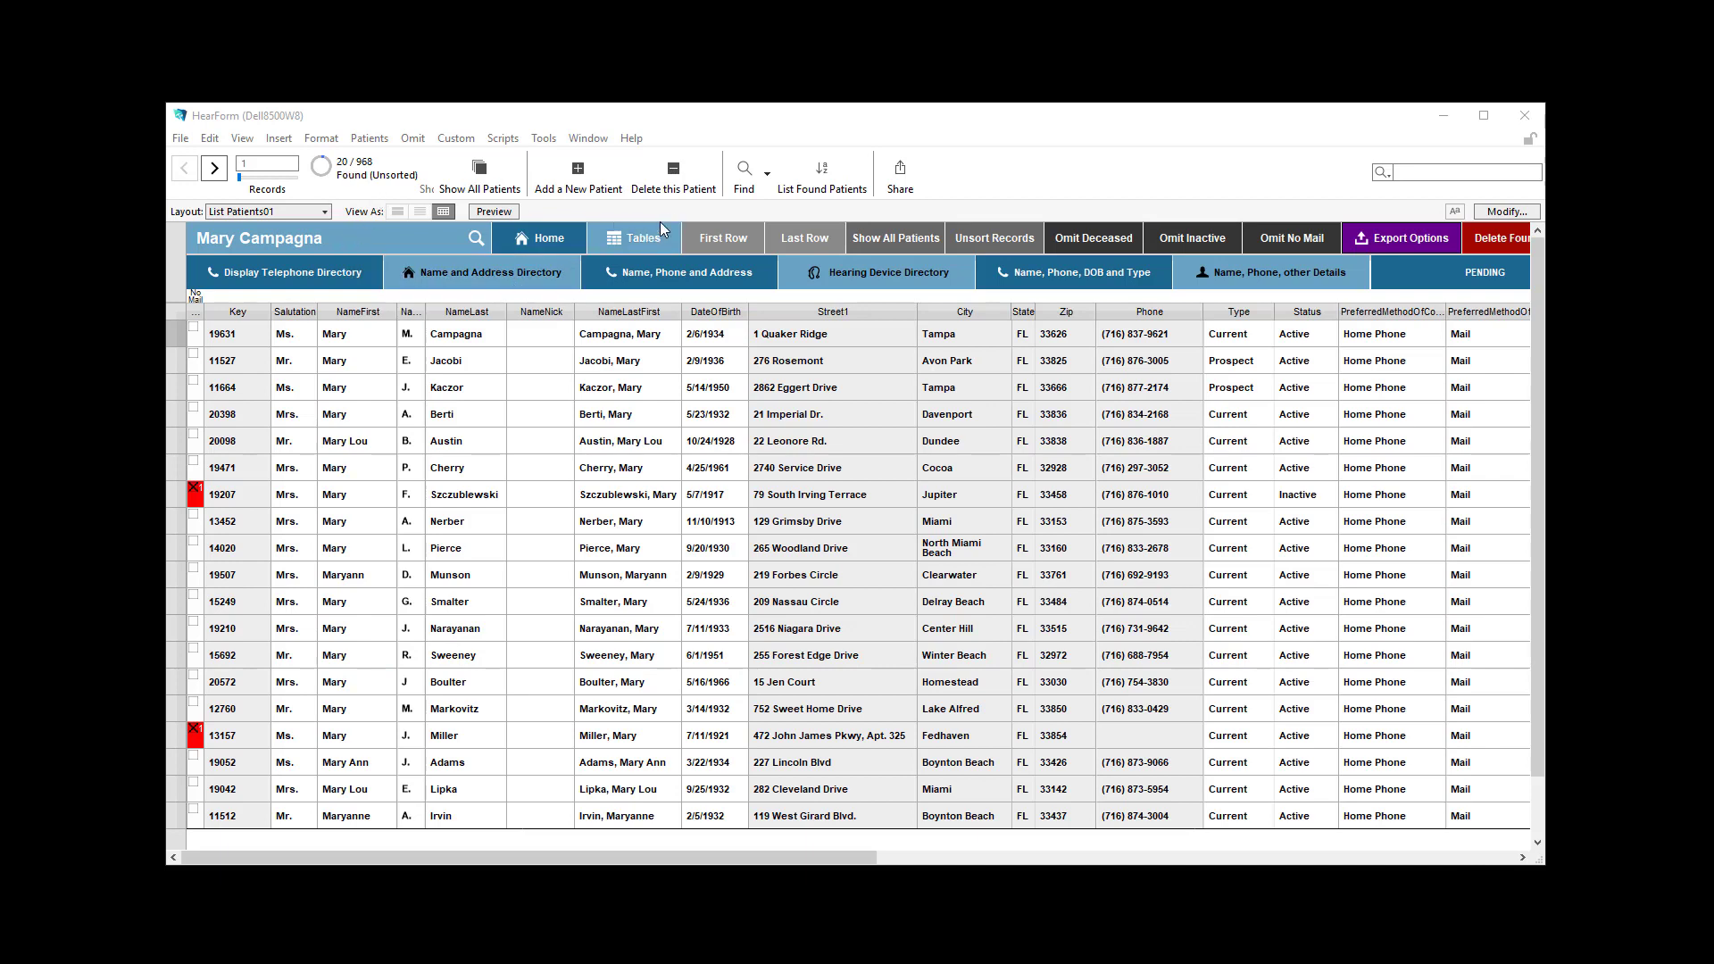
# Find patients whose NameFirst contains the same first name as a whole word, using the = operator.
pyautogui.click(748, 170)
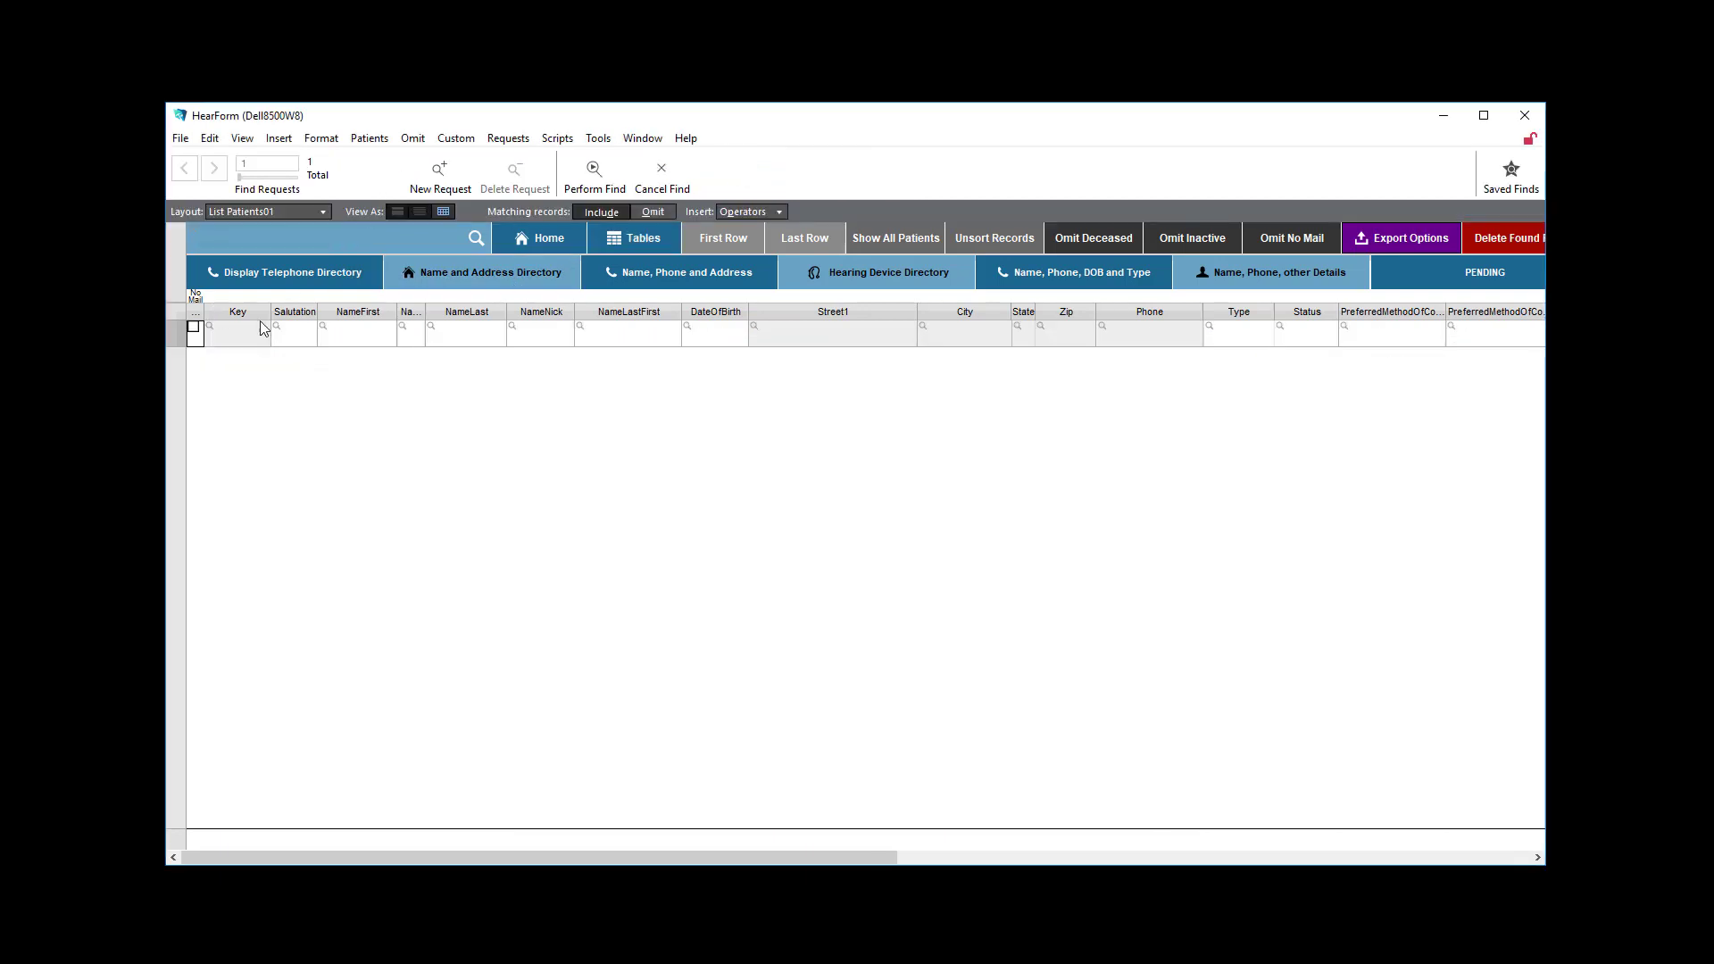
pyautogui.click(338, 337)
pyautogui.click(593, 171)
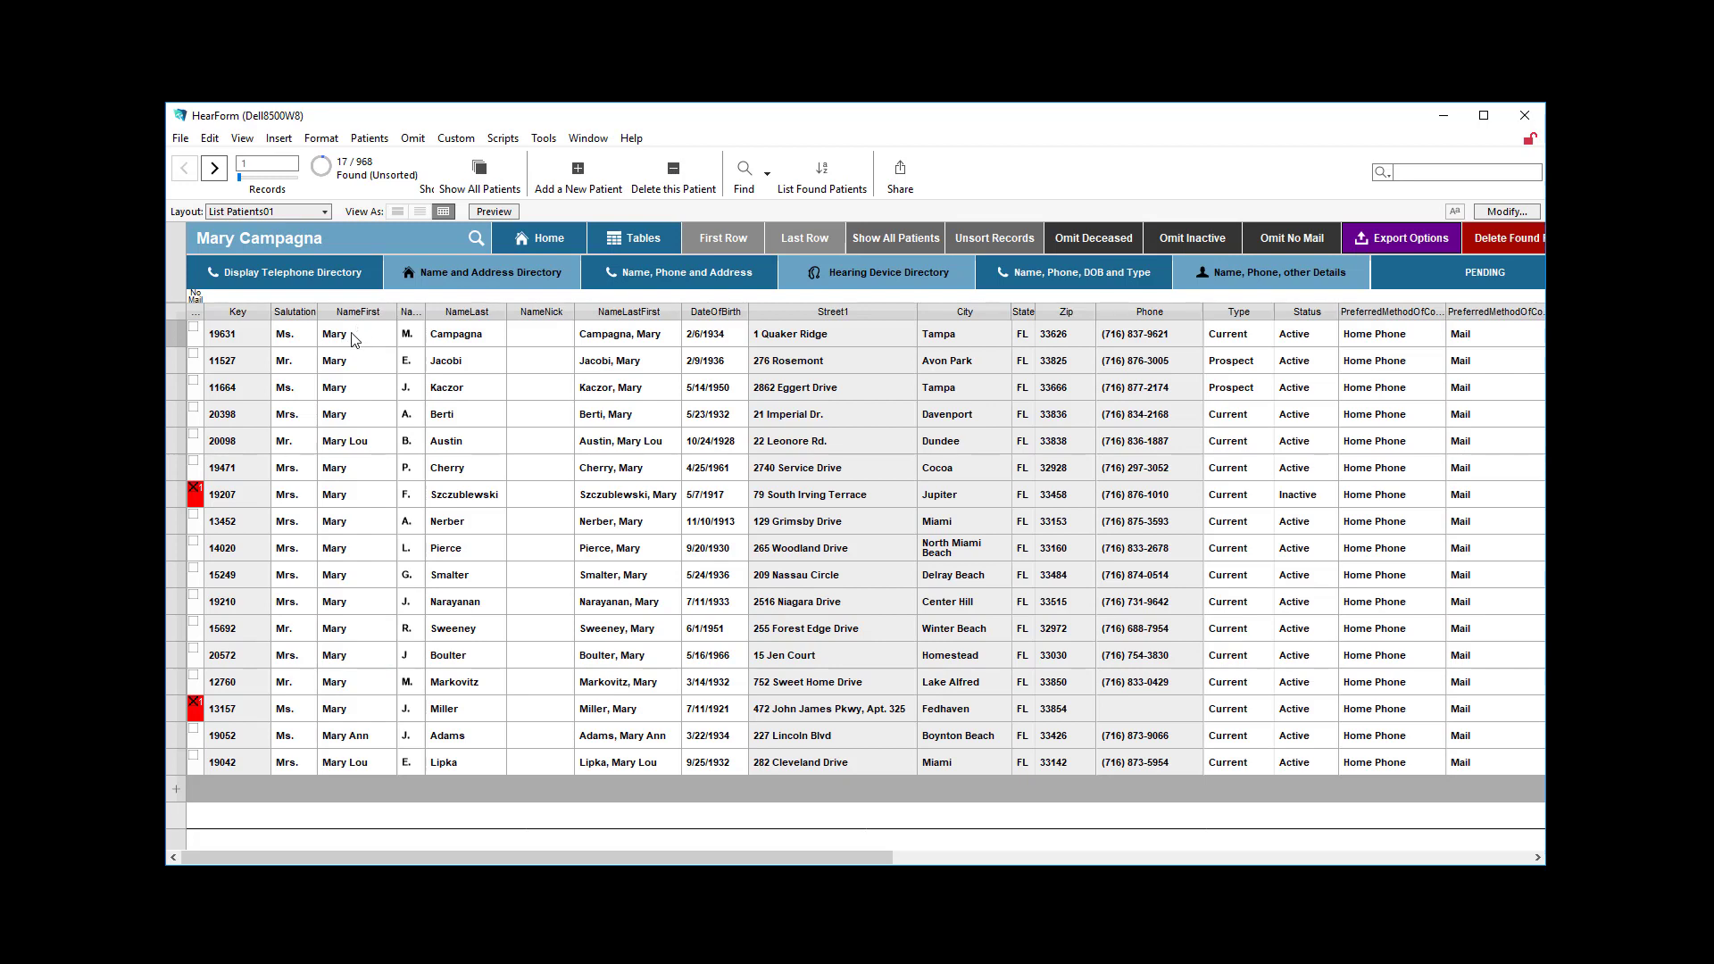
# Find patients whose entire NameFirst field matches the first name, using the == (match entire field) operator.
pyautogui.click(374, 337)
pyautogui.click(743, 174)
pyautogui.click(740, 216)
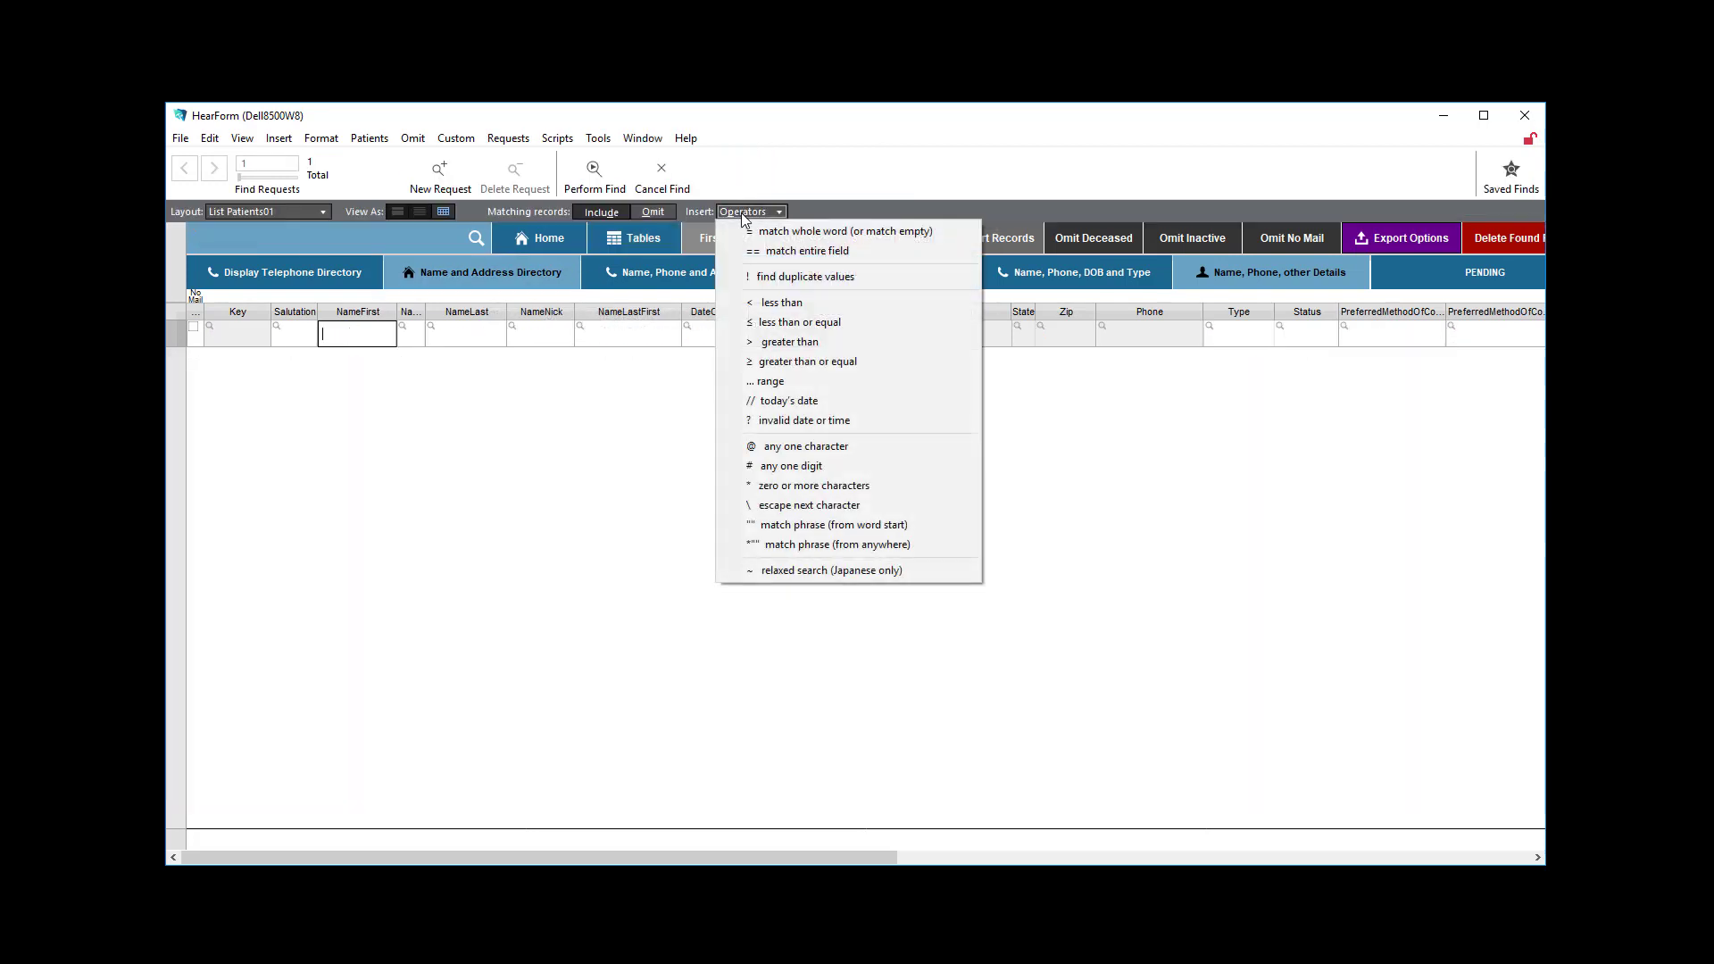
pyautogui.click(780, 253)
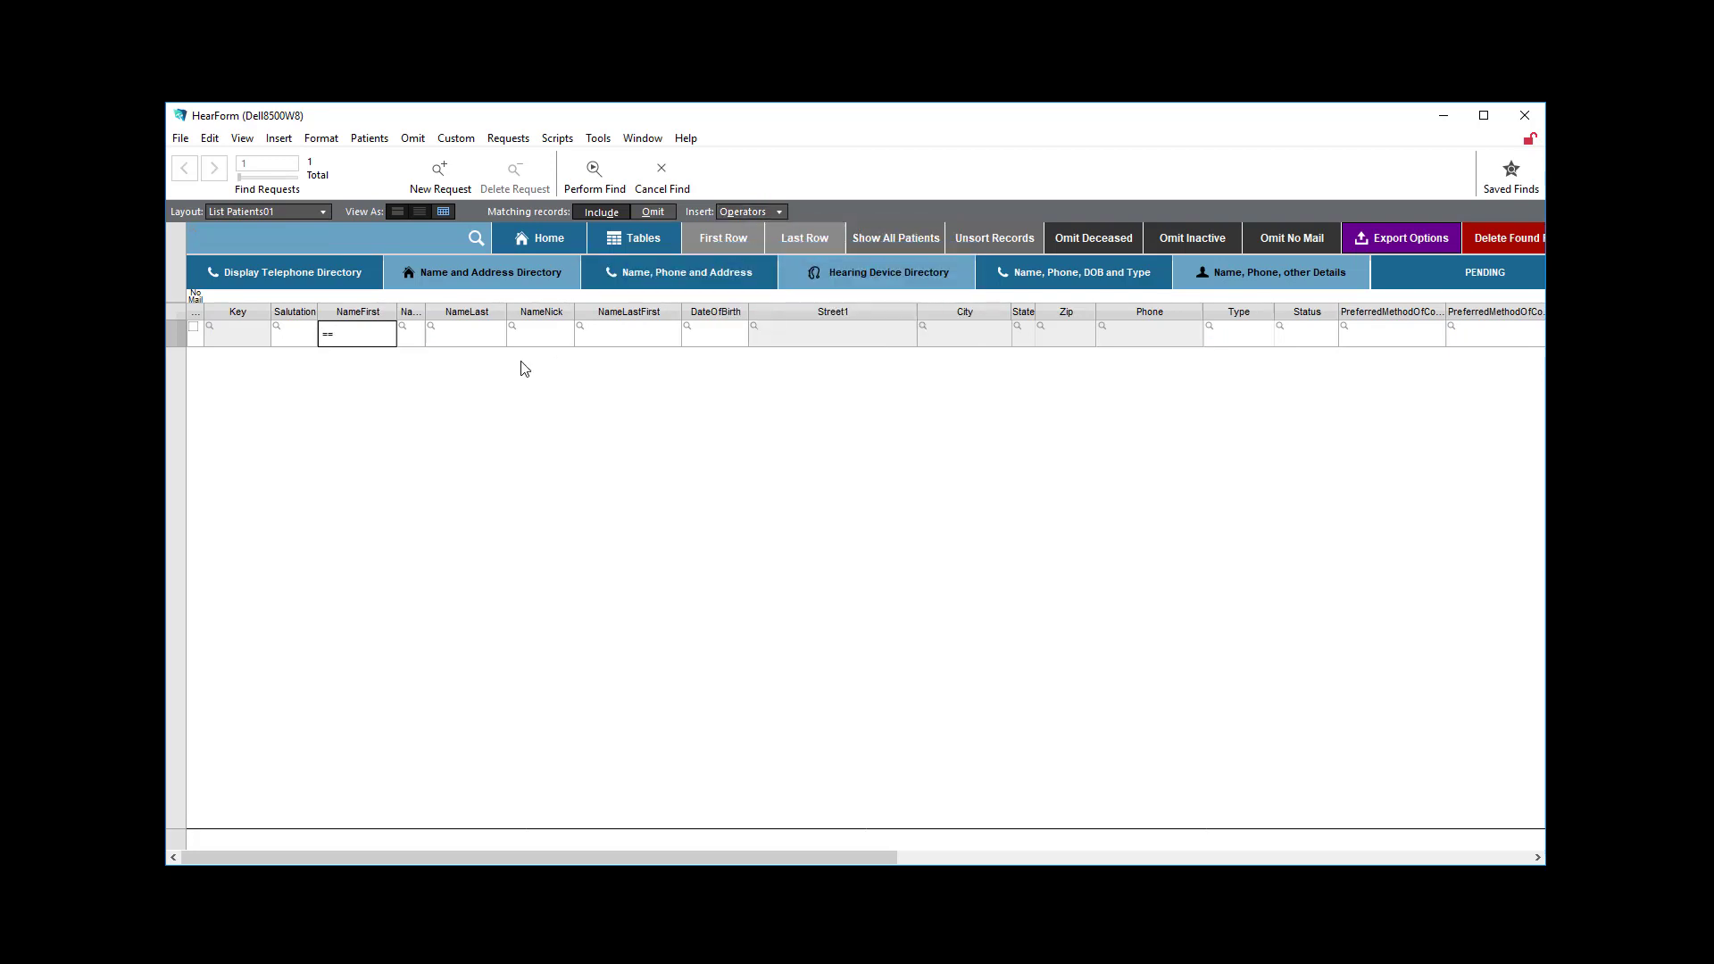
pyautogui.write('Mary')
pyautogui.click(593, 170)
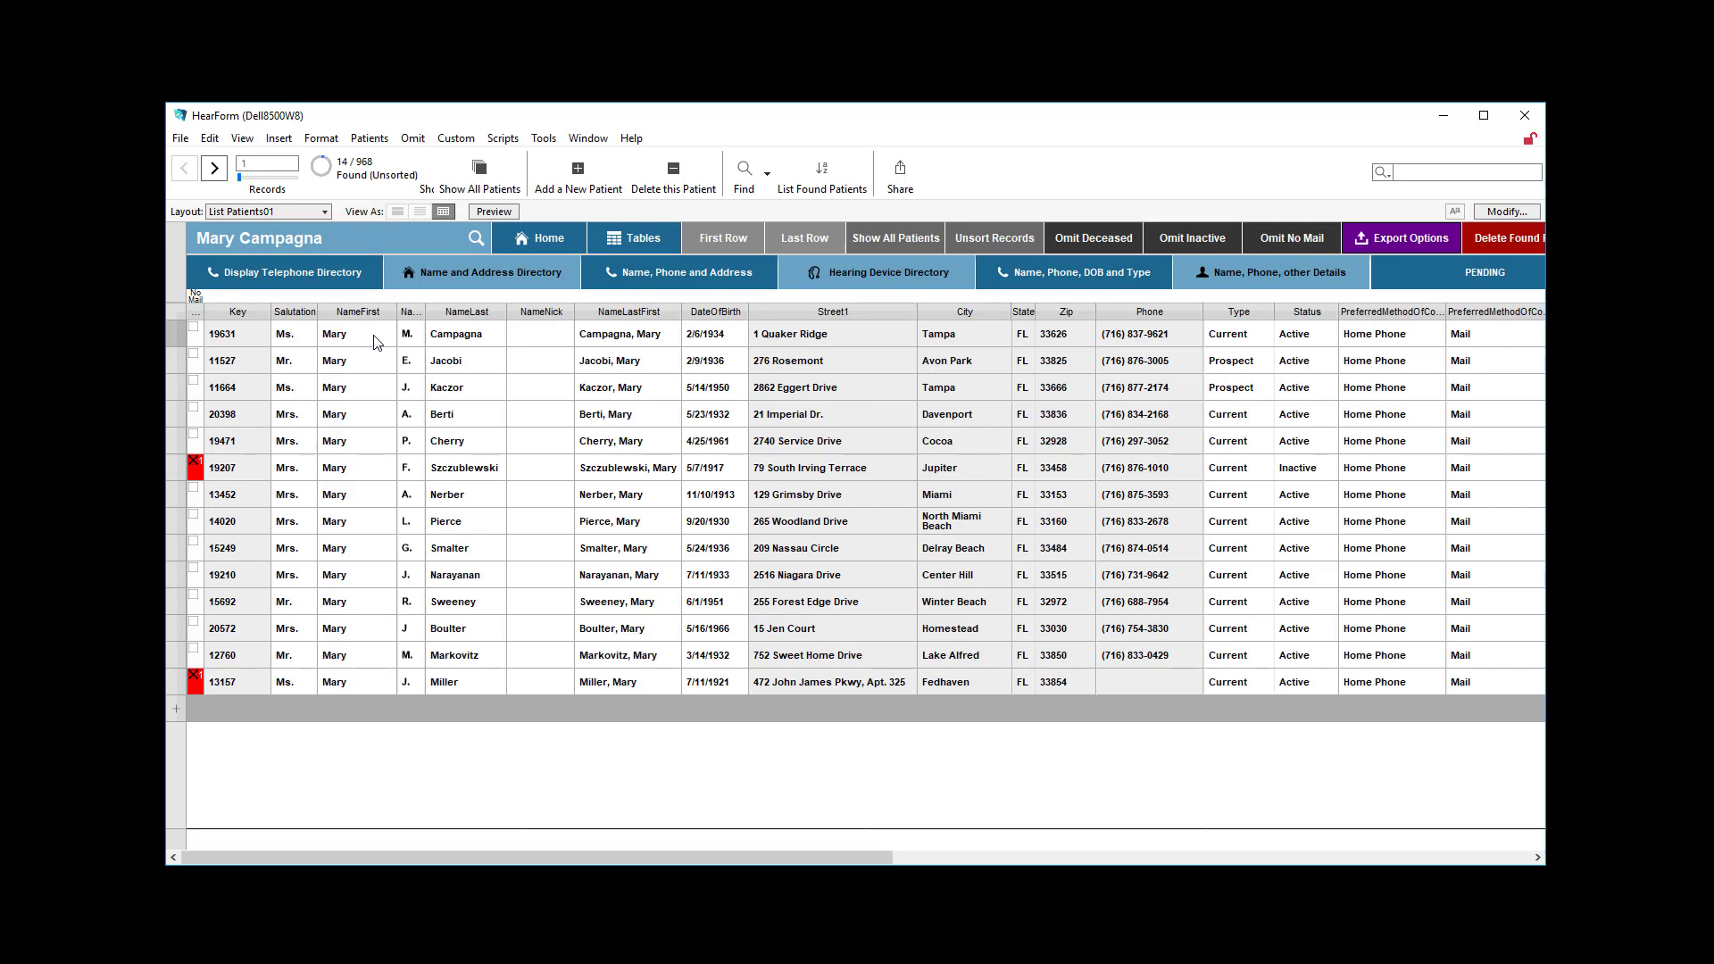
# Find patients by entering a last name in the NameLast field without an operator.
pyautogui.click(451, 342)
pyautogui.hotkey('ctrl', 'f')
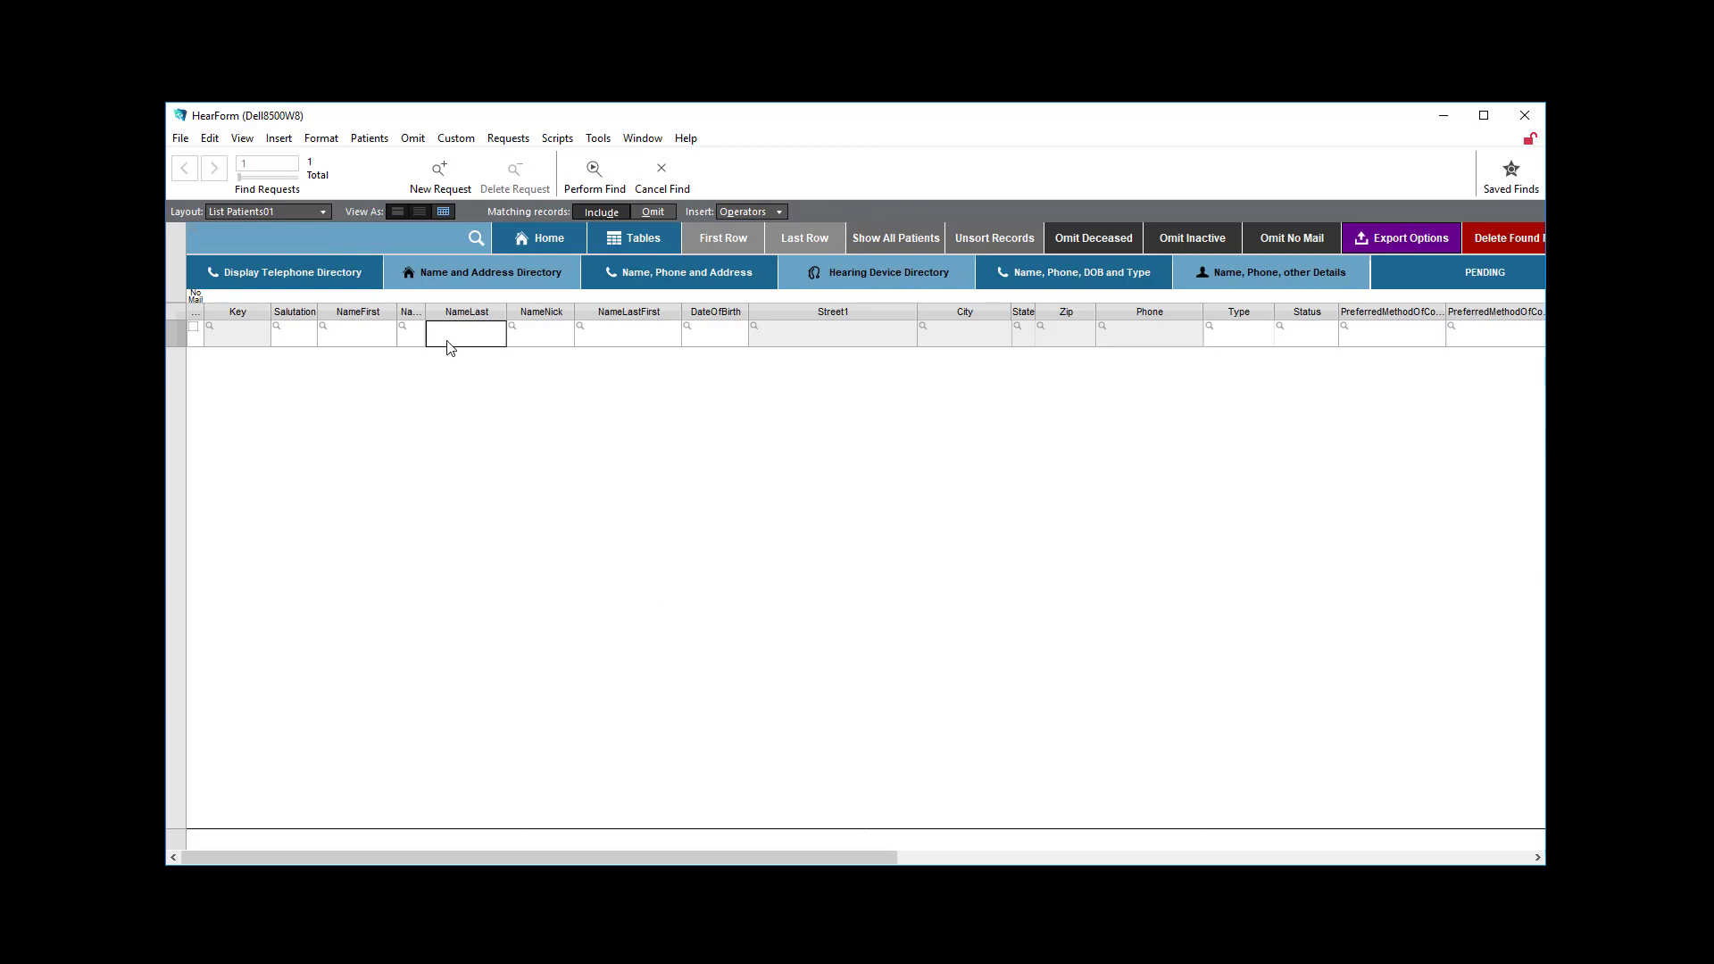
pyautogui.write('smith')
pyautogui.press('Return')
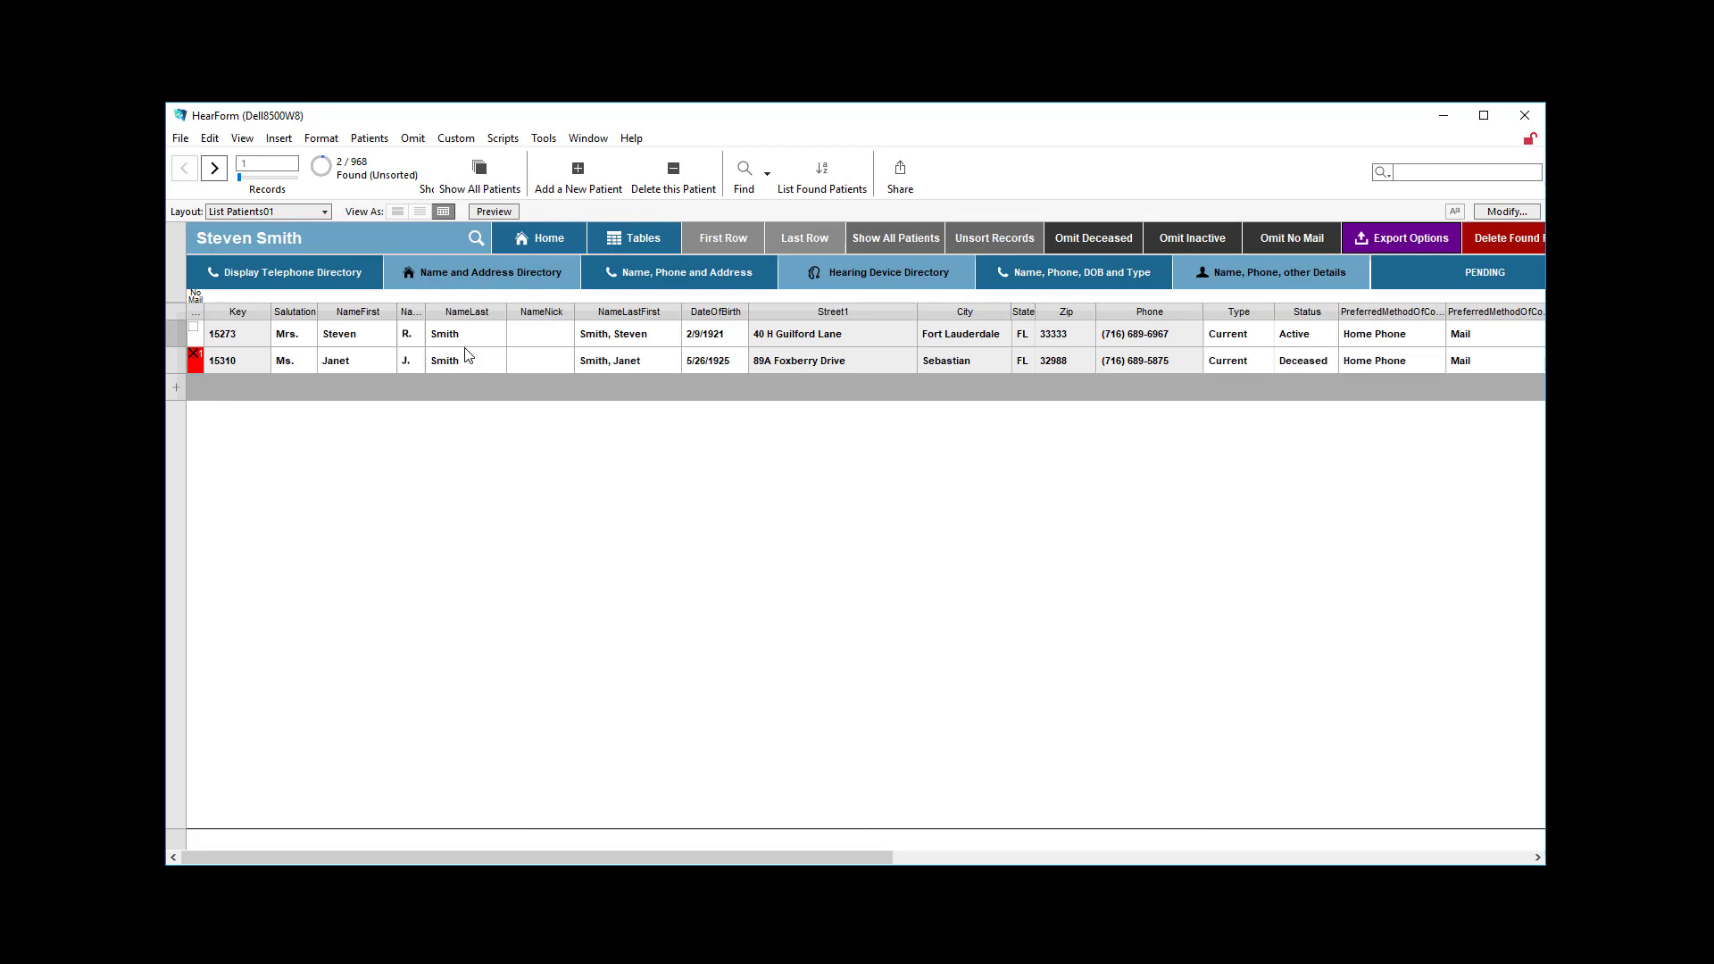
# Find patients that share a street address, using the ! (find duplicate values) operator in the Street1 field.
pyautogui.click(744, 171)
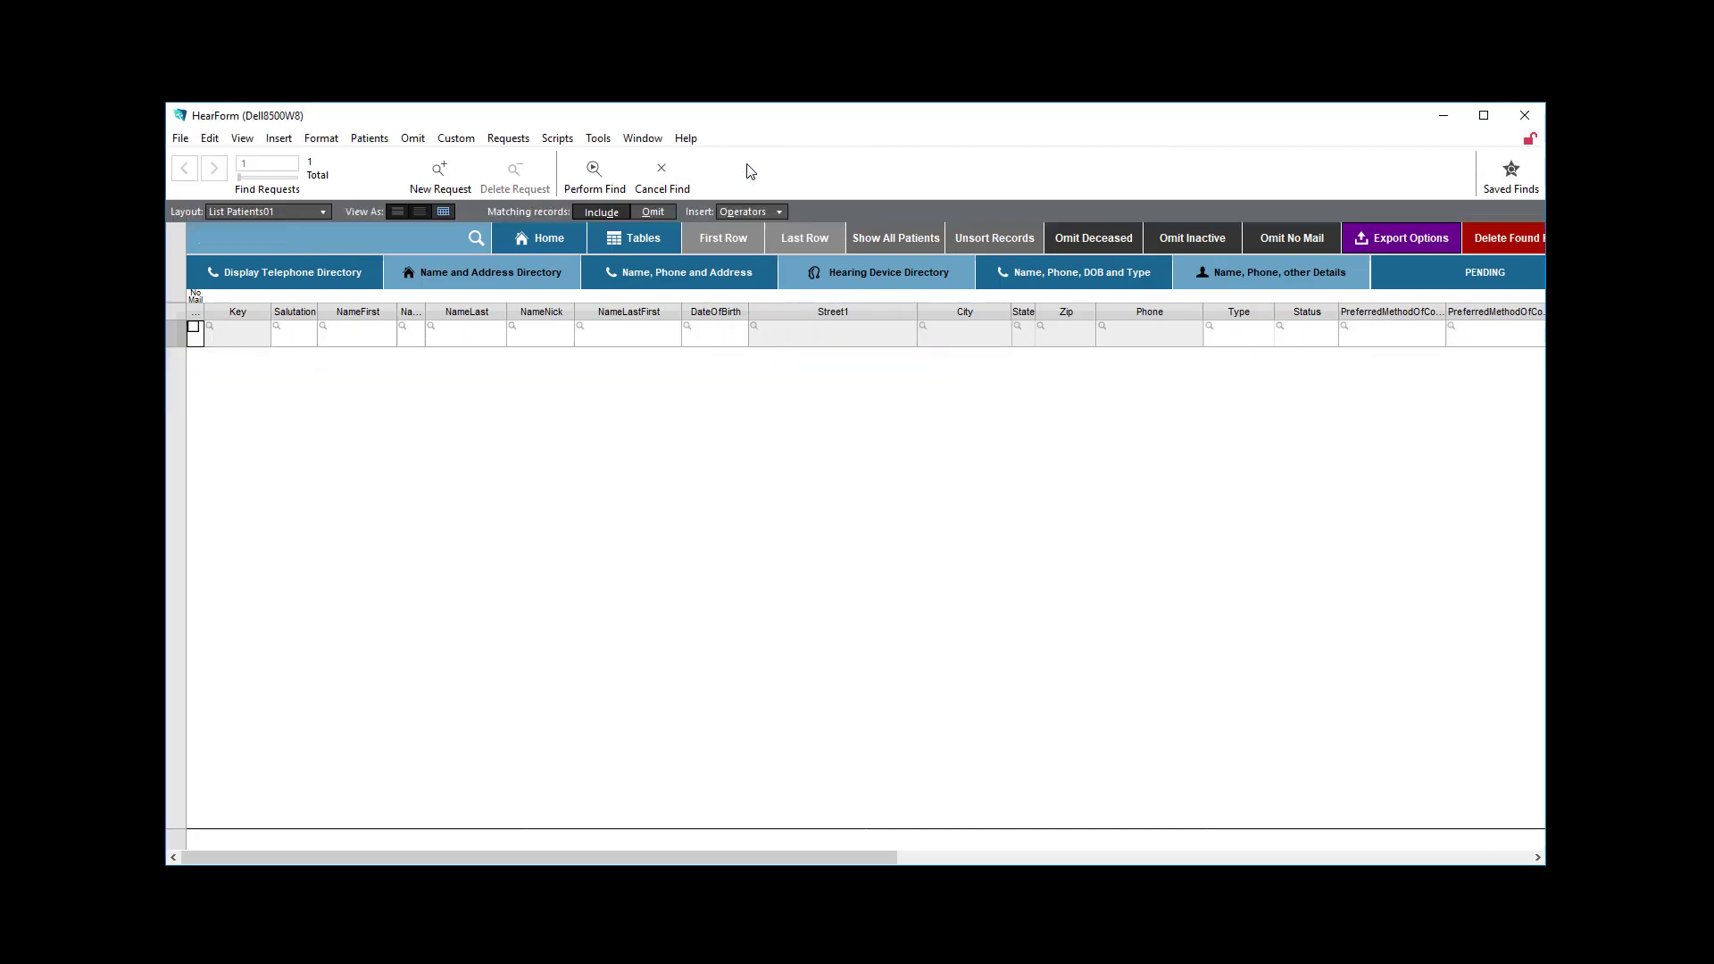
pyautogui.click(746, 212)
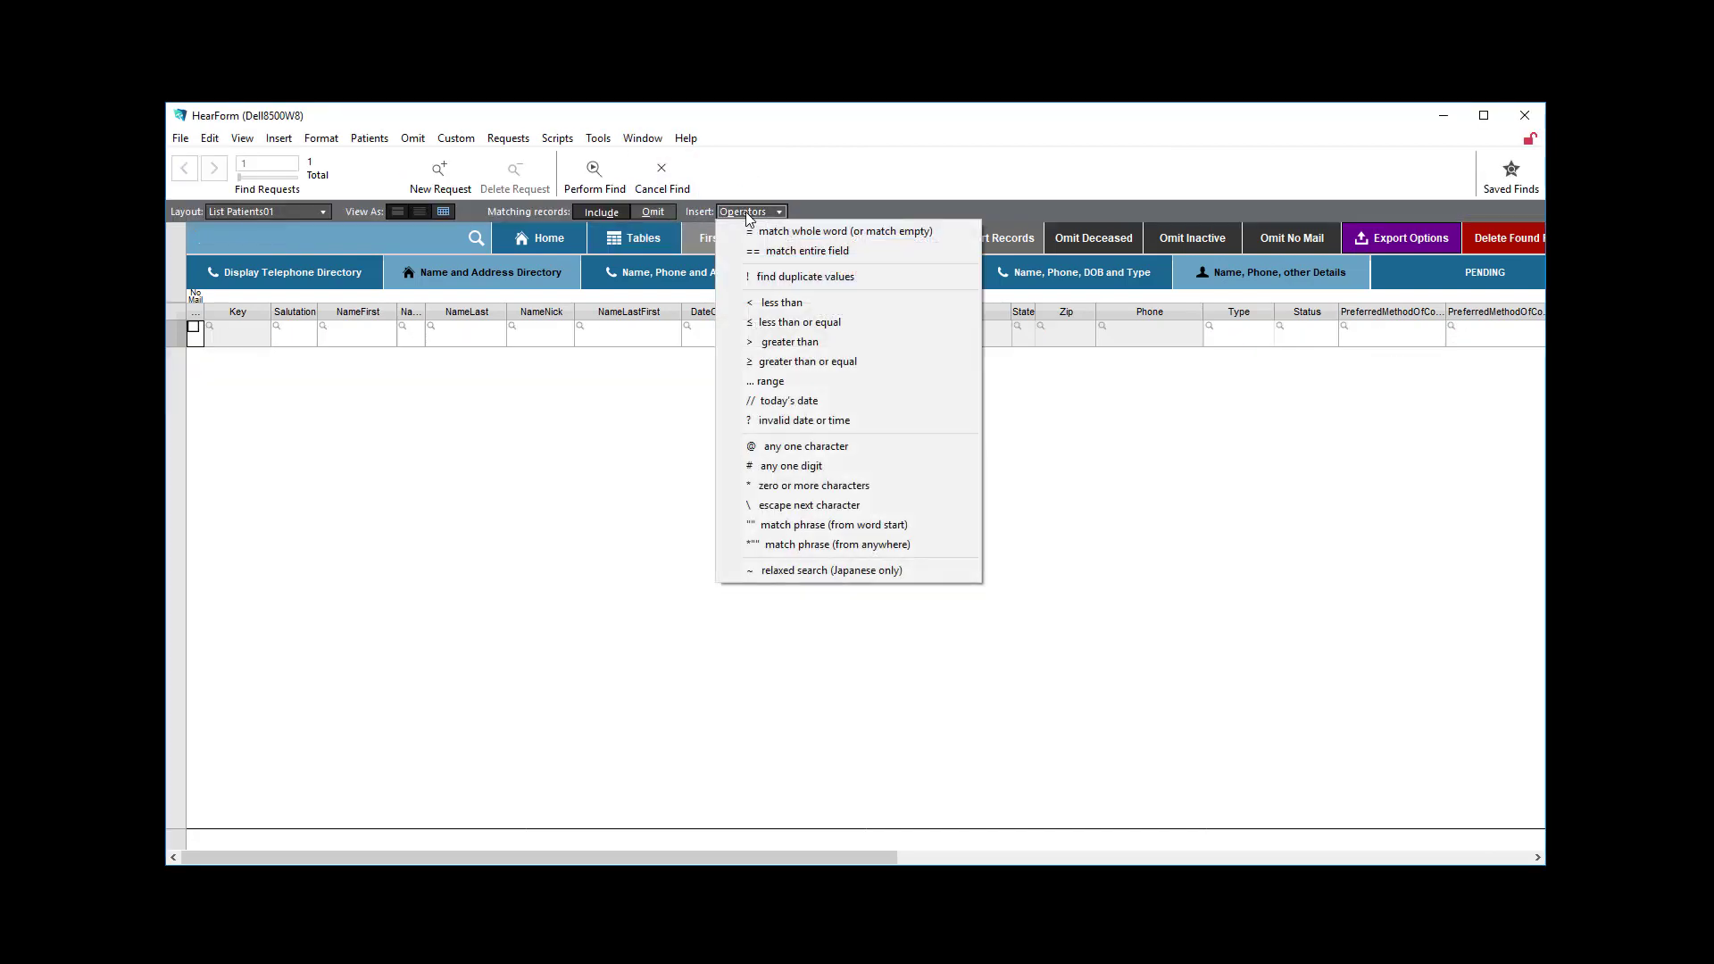
pyautogui.click(823, 277)
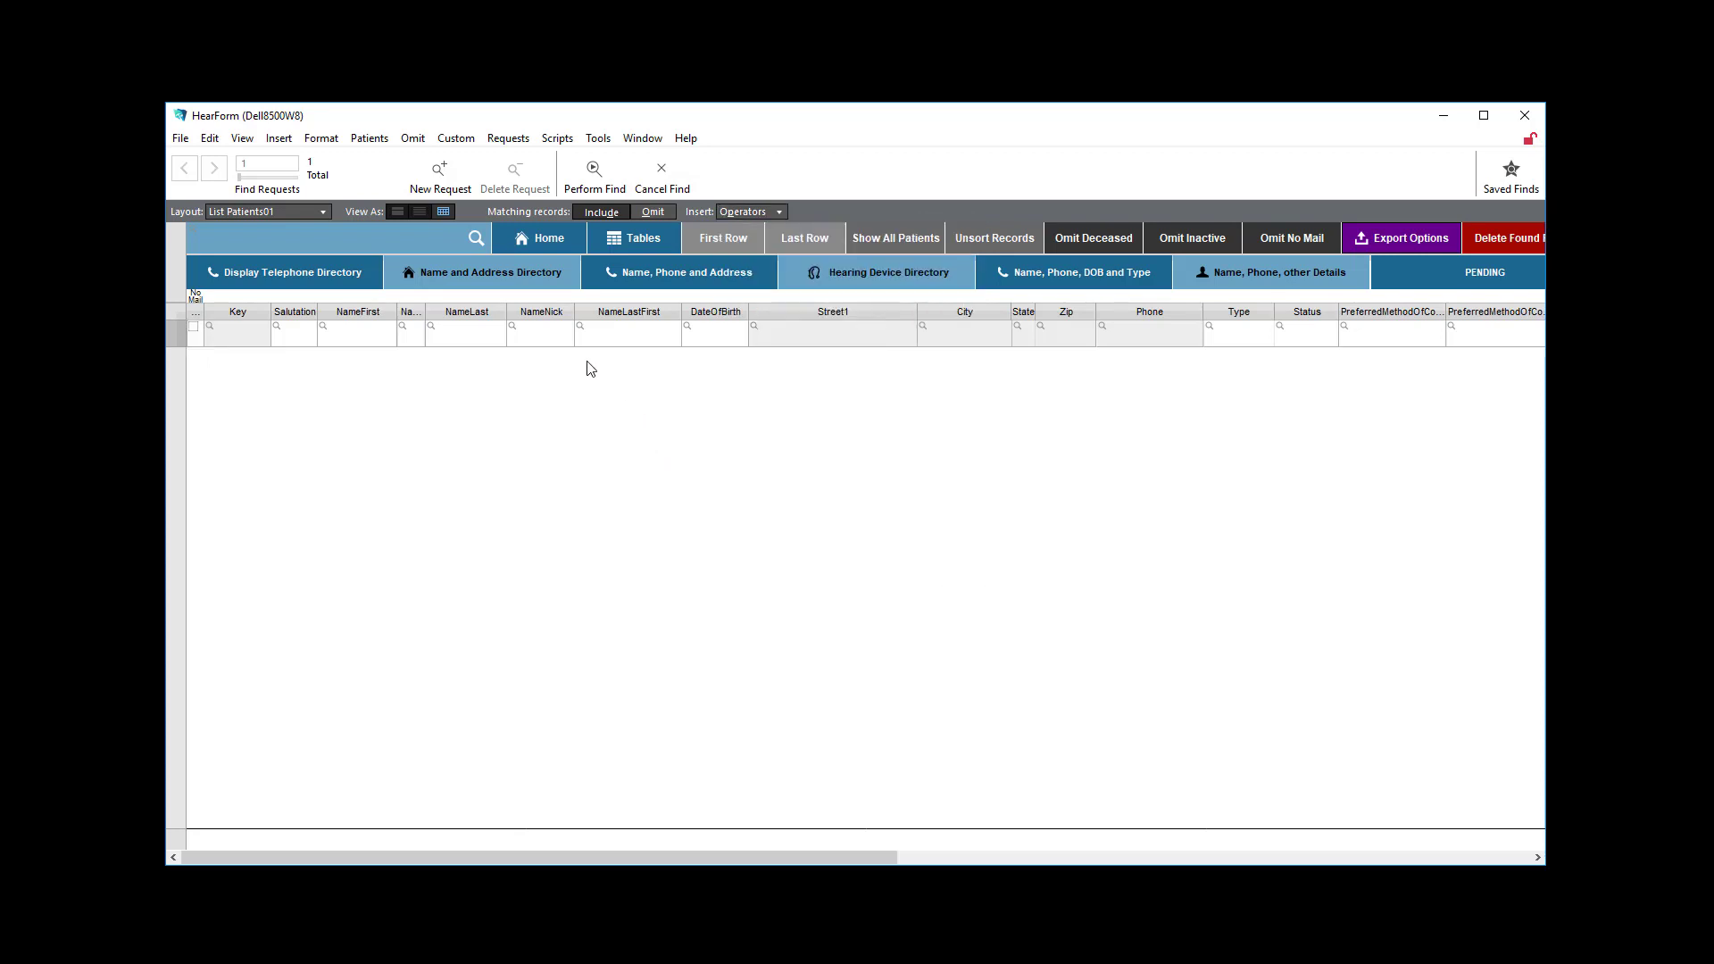
pyautogui.click(841, 335)
pyautogui.click(766, 212)
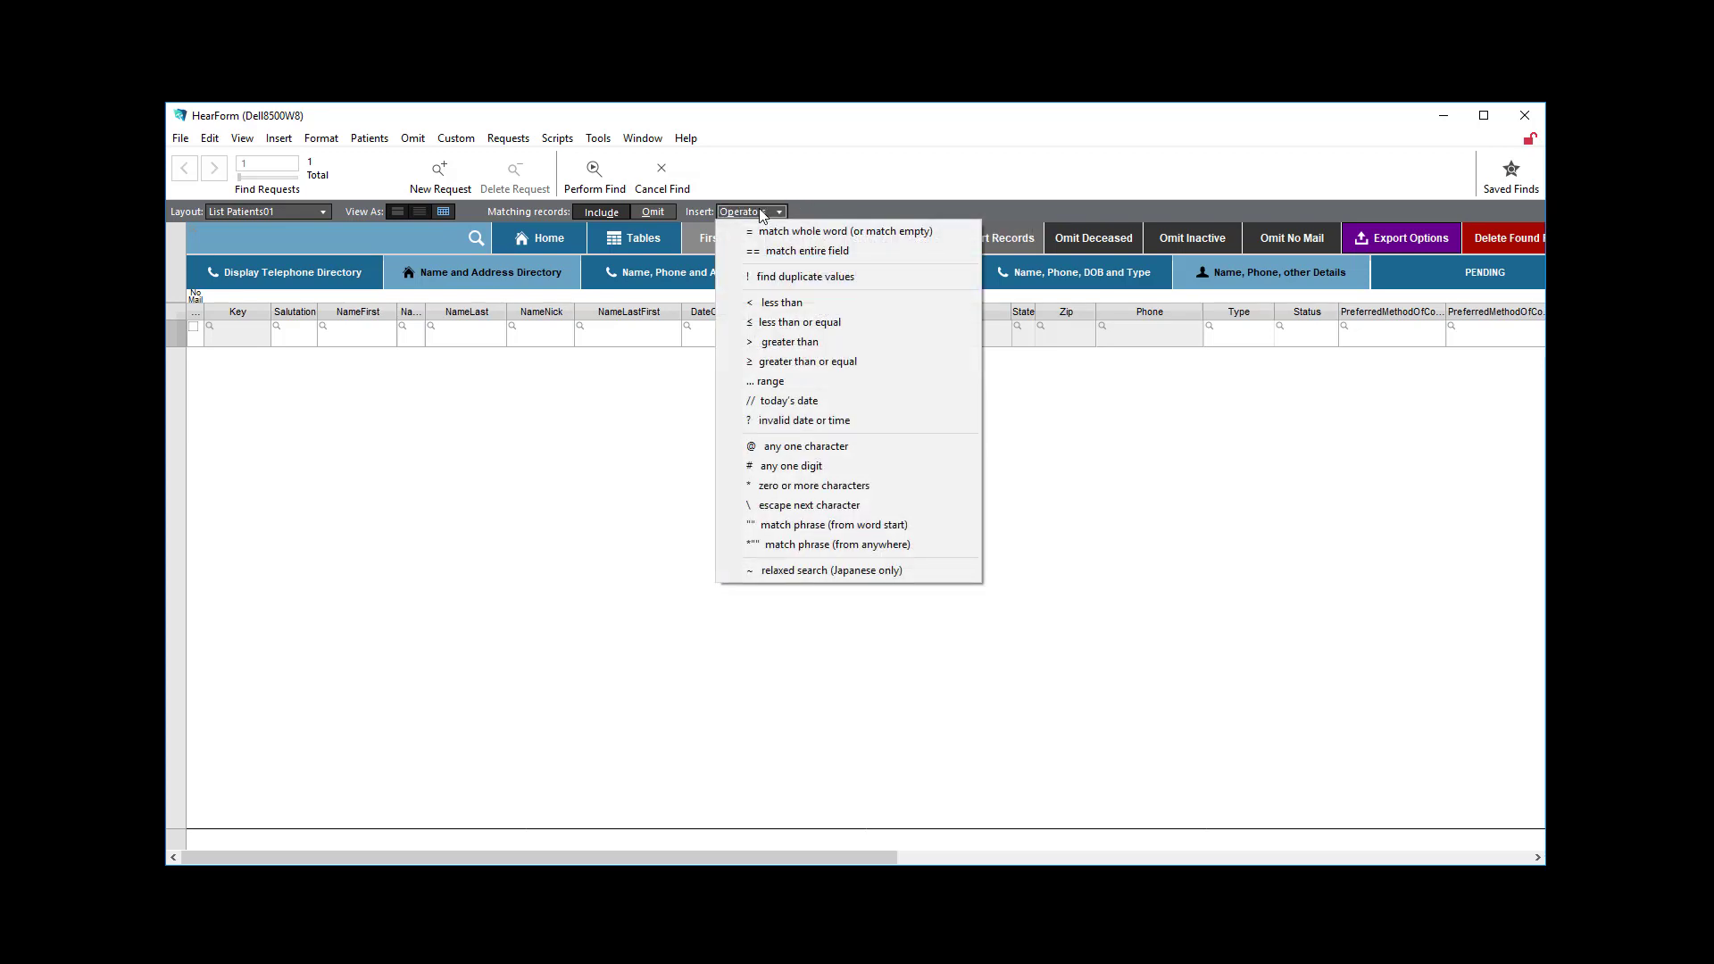
pyautogui.click(774, 278)
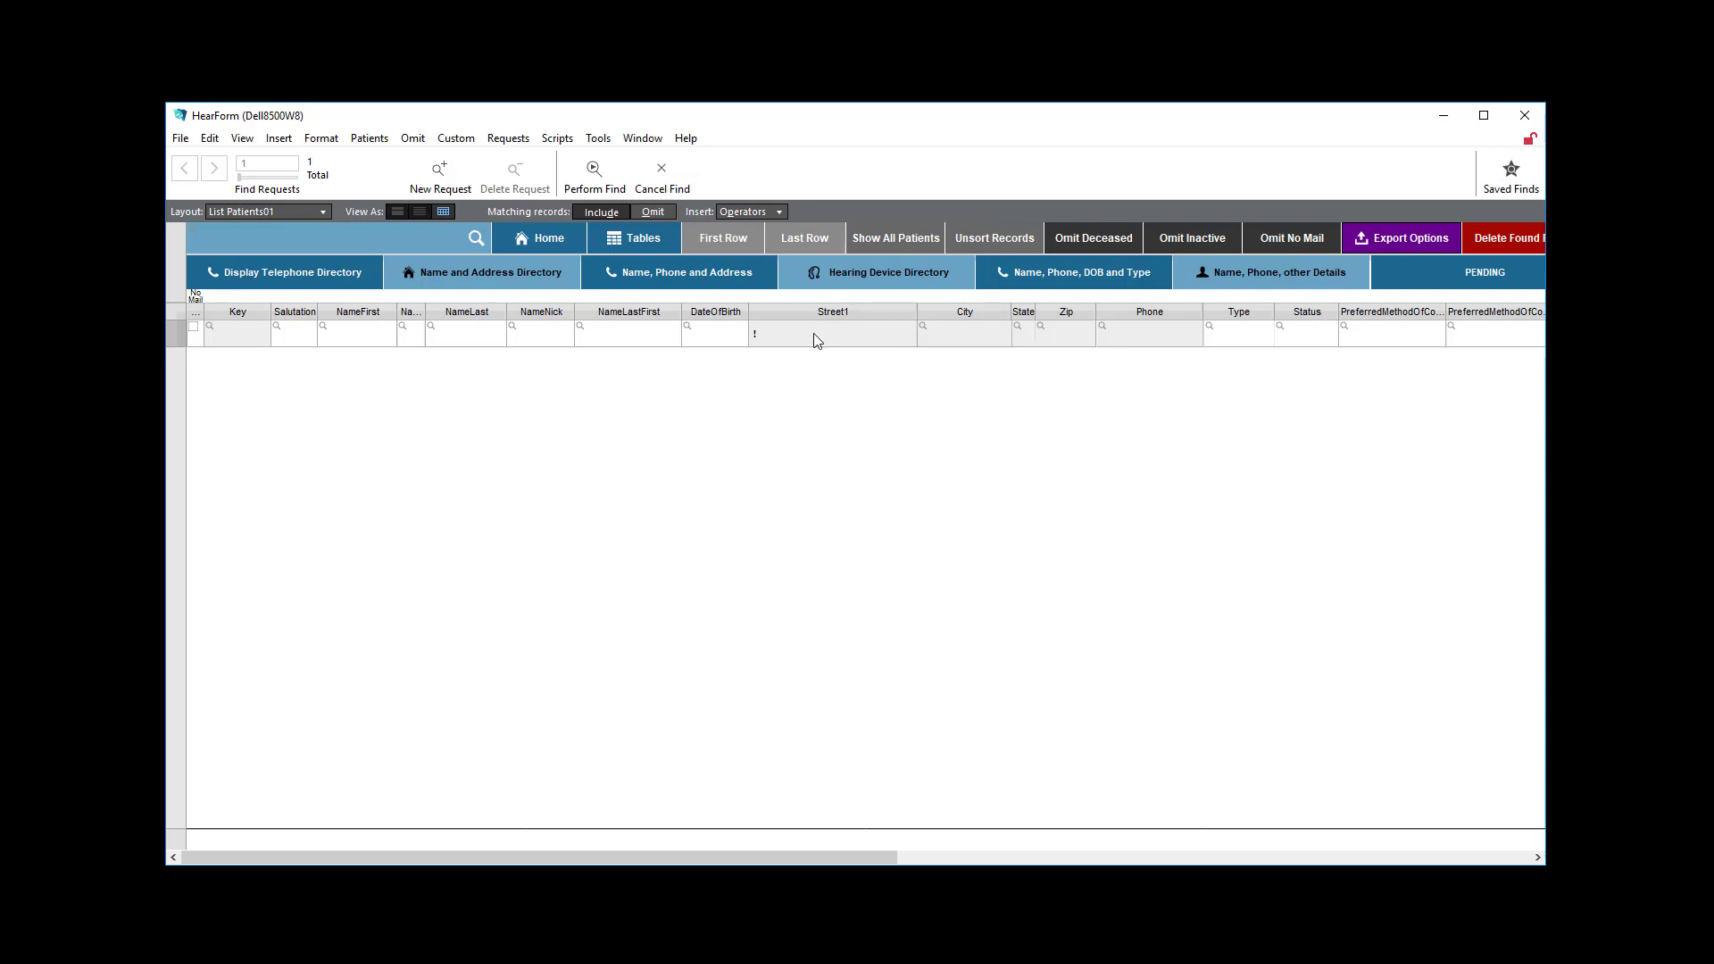
pyautogui.click(594, 172)
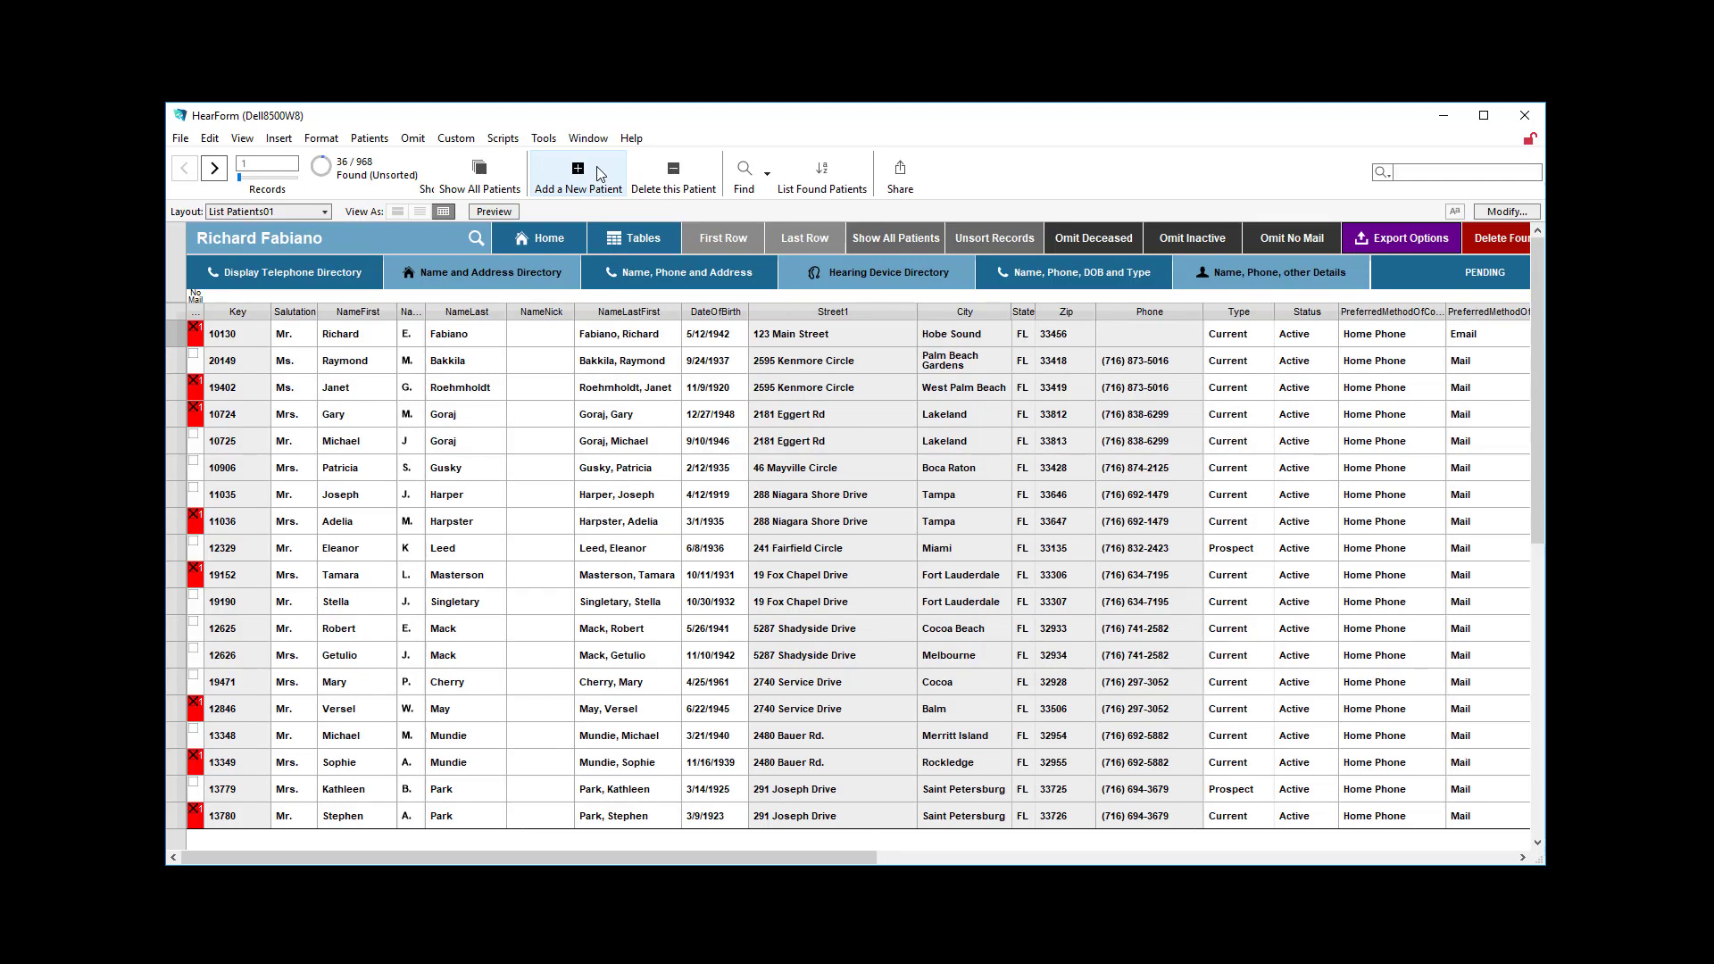
# Sort the found patients by Street1 in ascending order and review the paired addresses throughout the list.
pyautogui.click(912, 309)
pyautogui.click(964, 334)
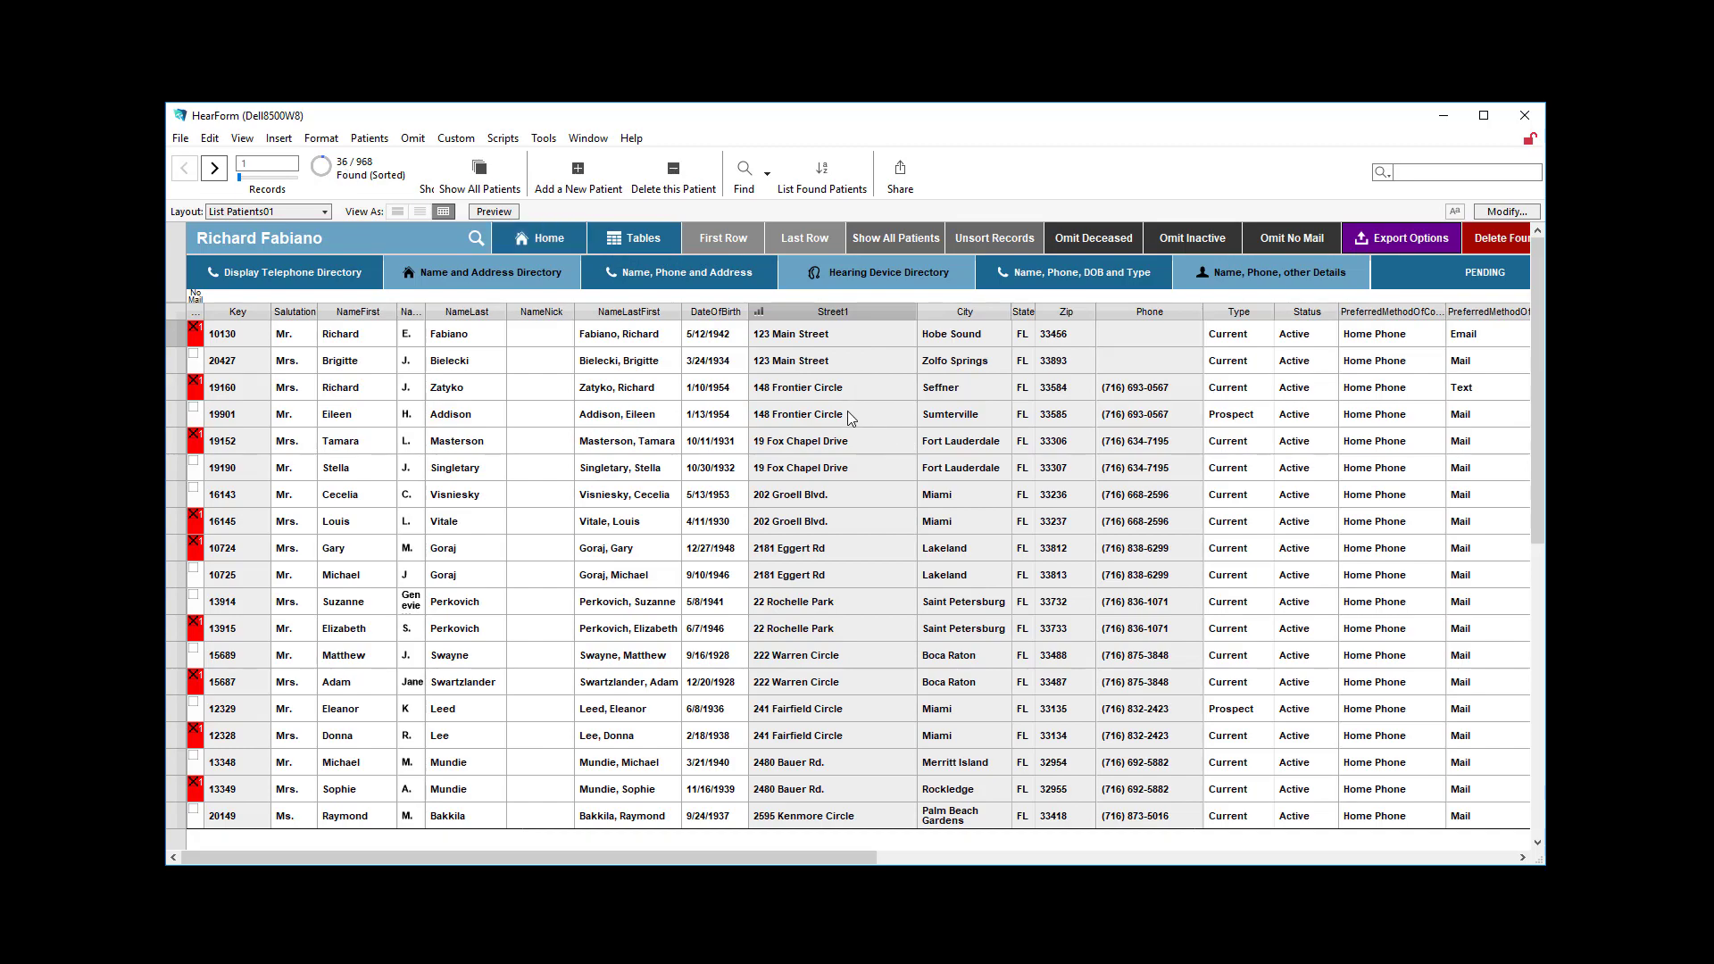
pyautogui.scroll(-6, 836, 424)
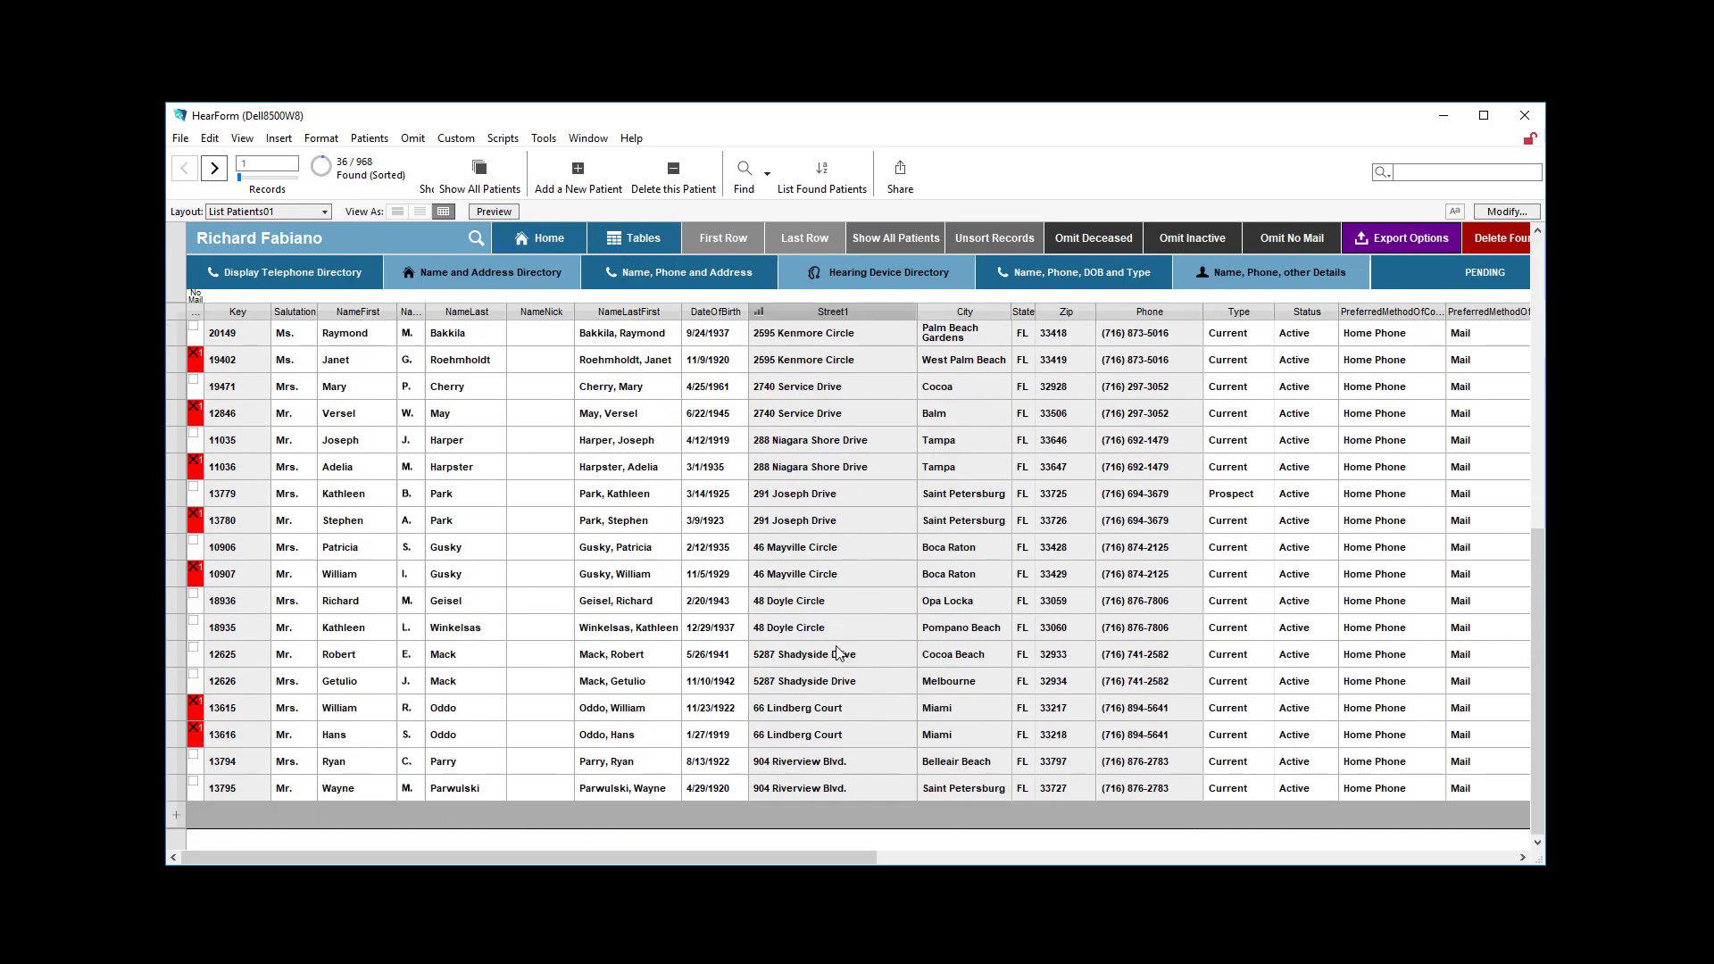
pyautogui.scroll(6, 838, 652)
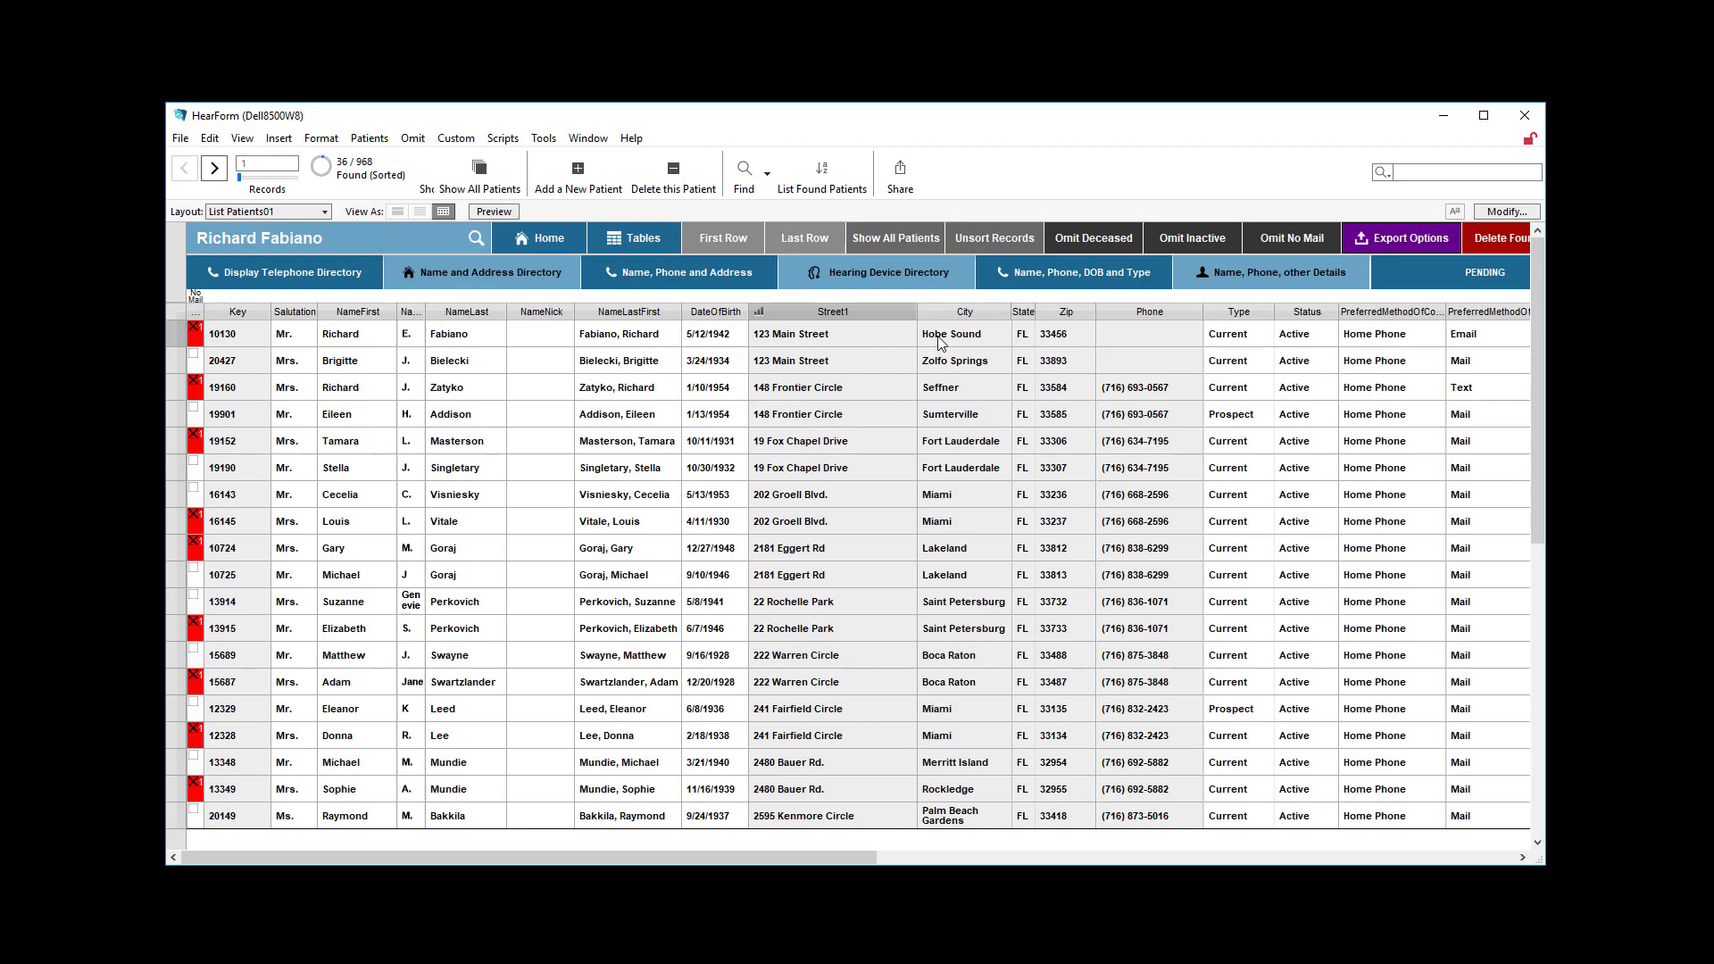
# Find patients that share a last name, using the ! operator in the NameLast field.
pyautogui.click(456, 341)
pyautogui.hotkey('ctrl', 'f')
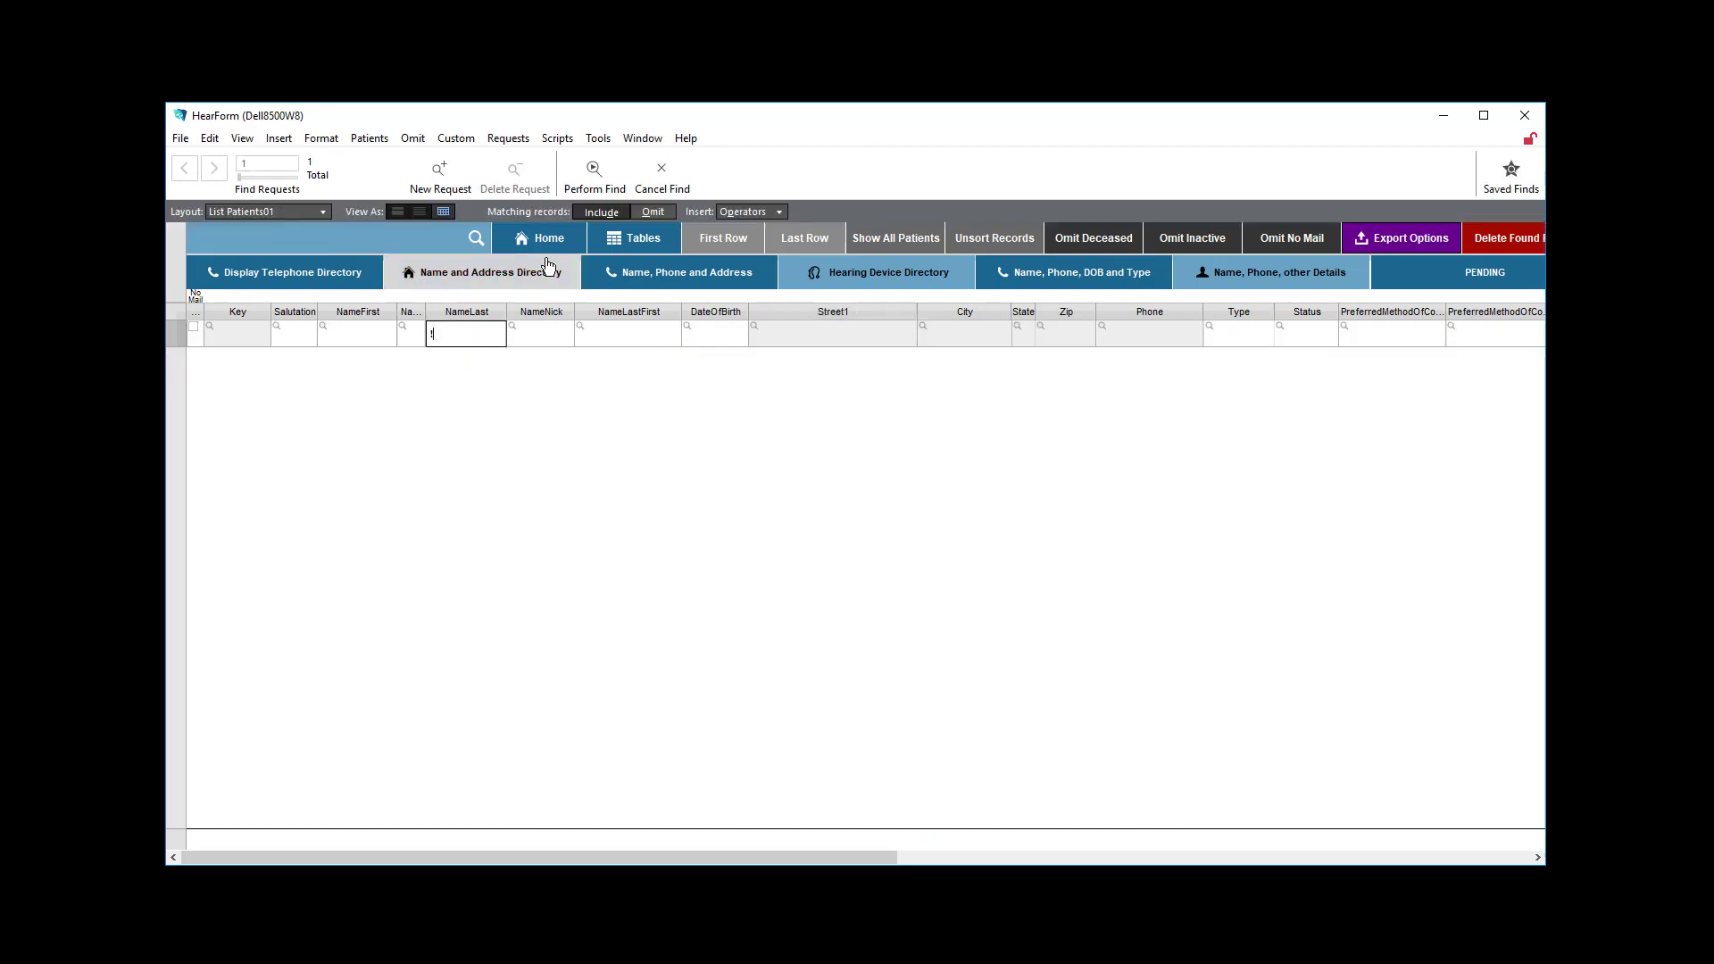
pyautogui.click(594, 174)
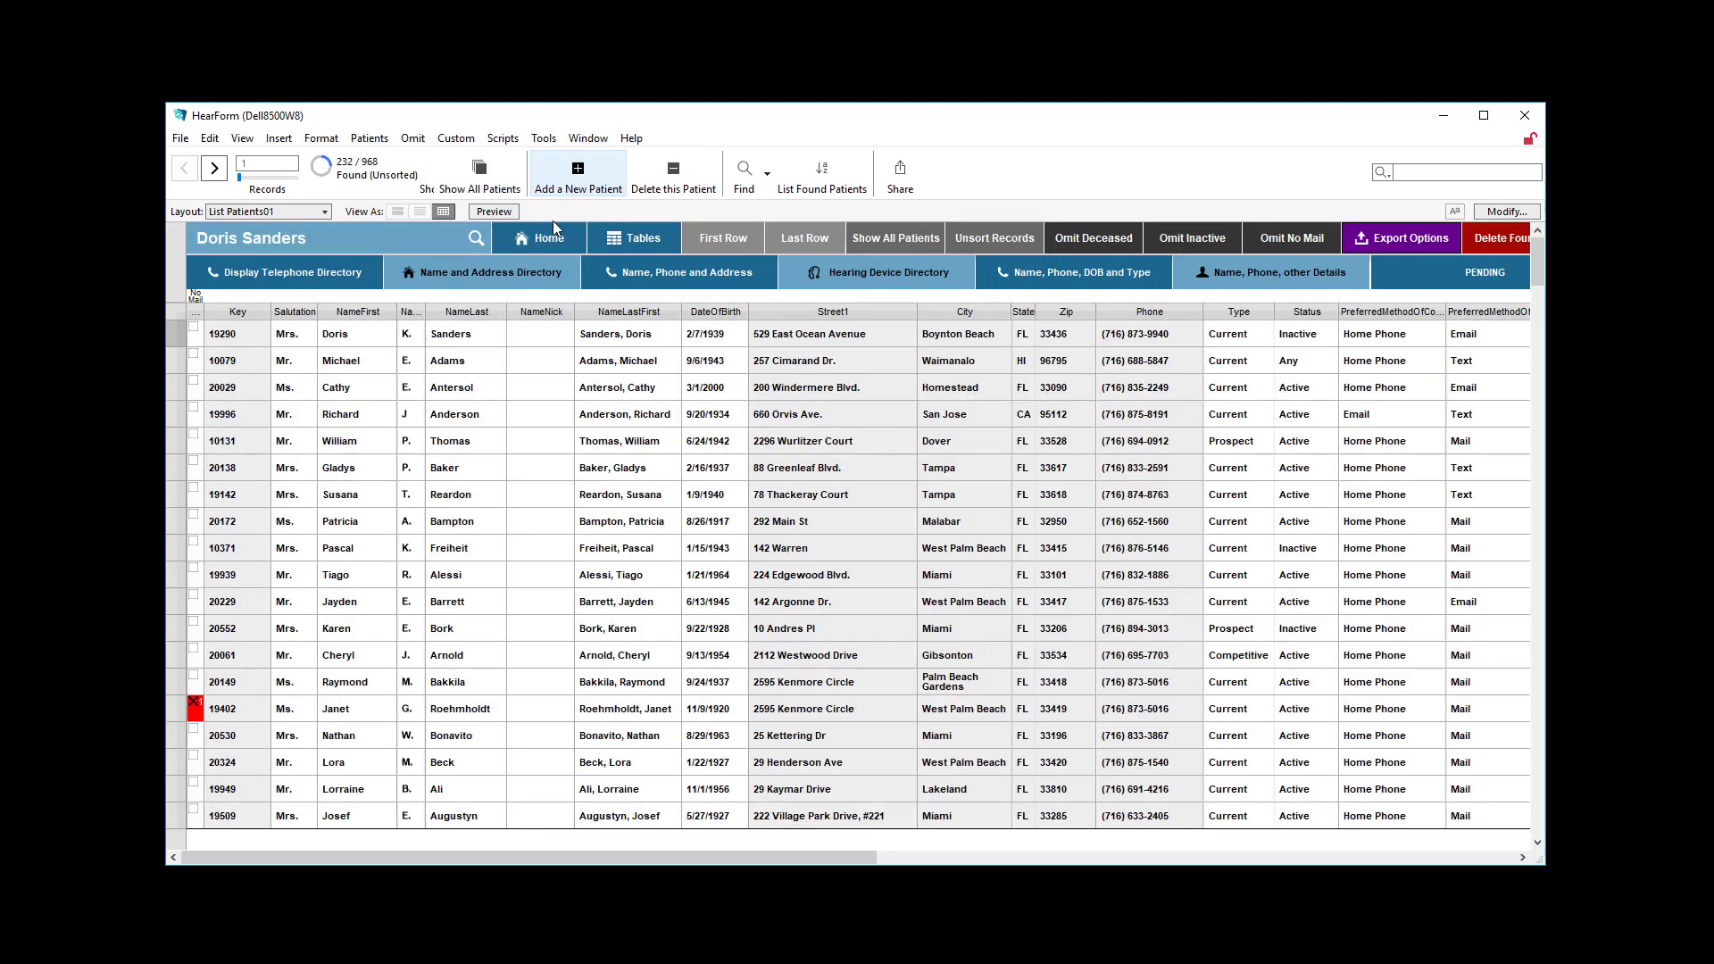
# Sort the found patients by NameLast in ascending order and review the shared last names from the first record onward.
pyautogui.click(497, 312)
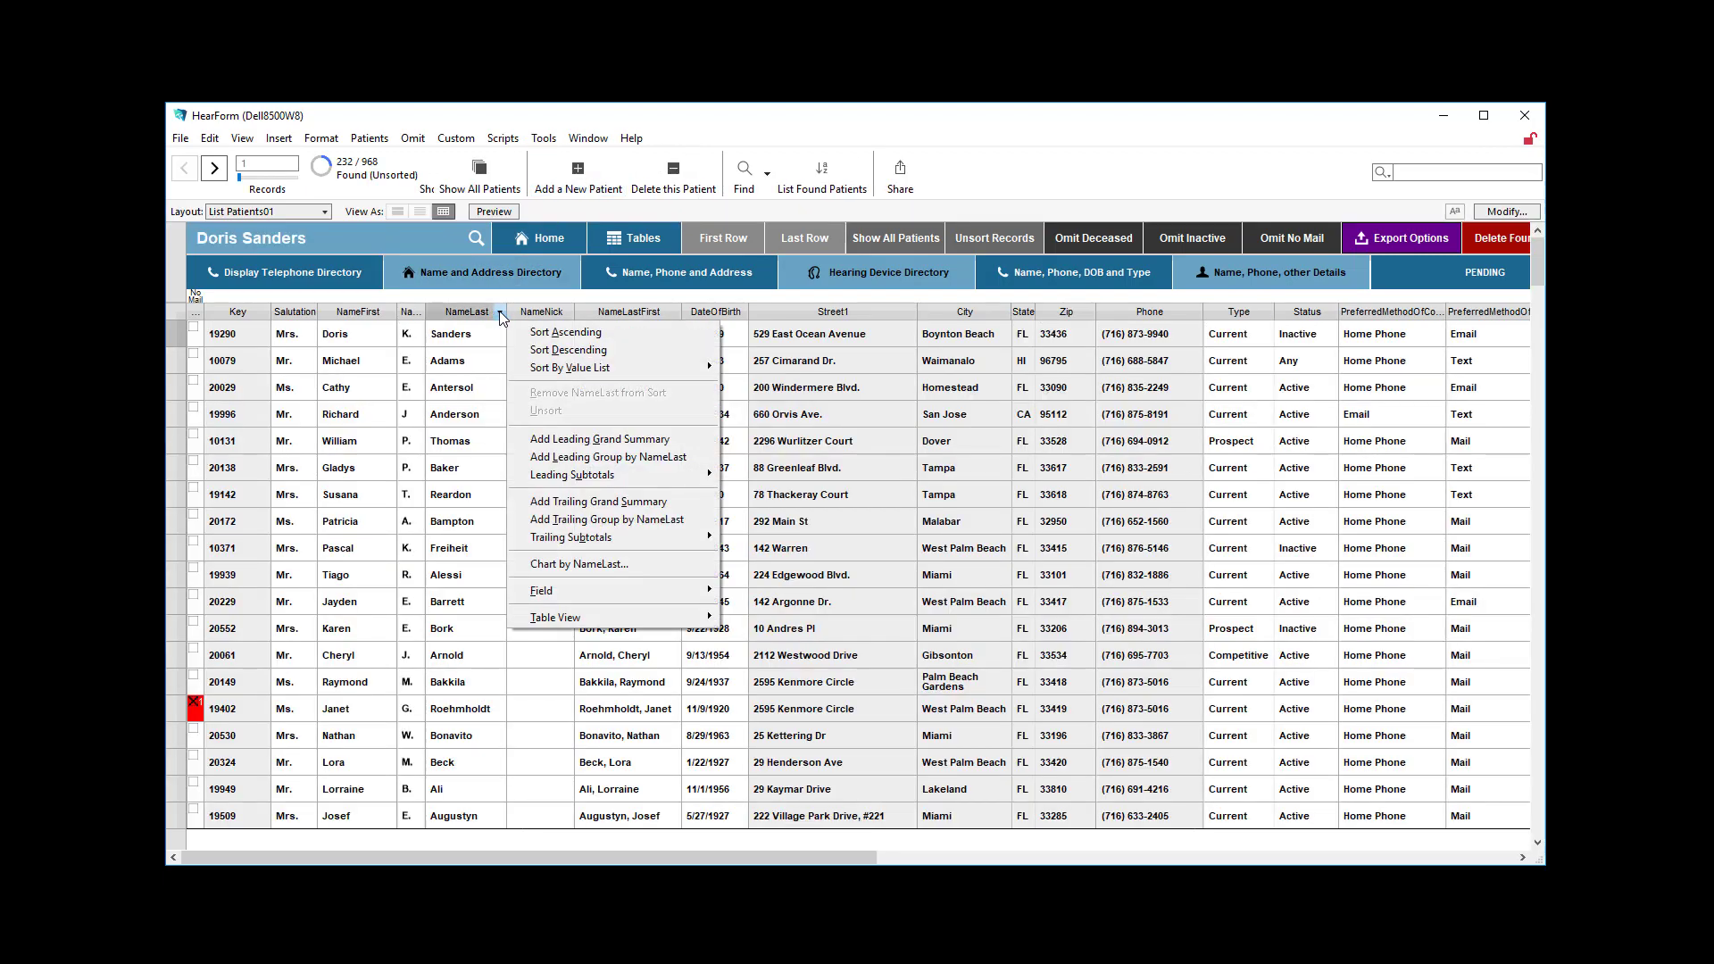
pyautogui.click(550, 336)
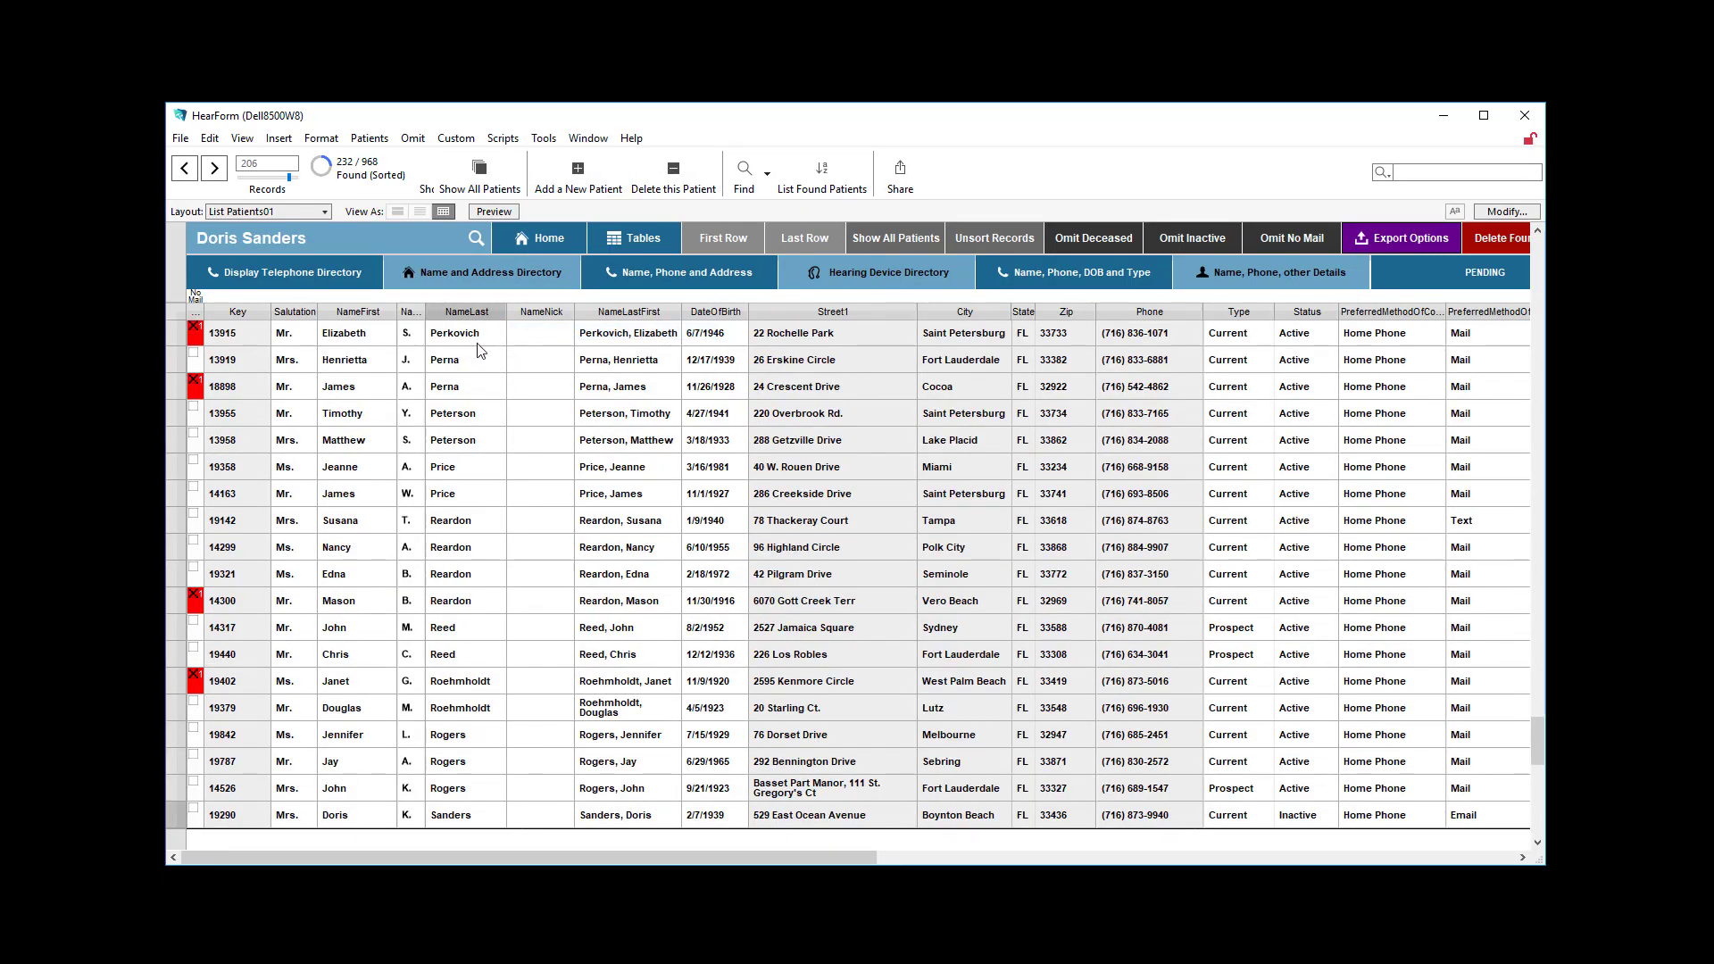
pyautogui.scroll(8, 465, 334)
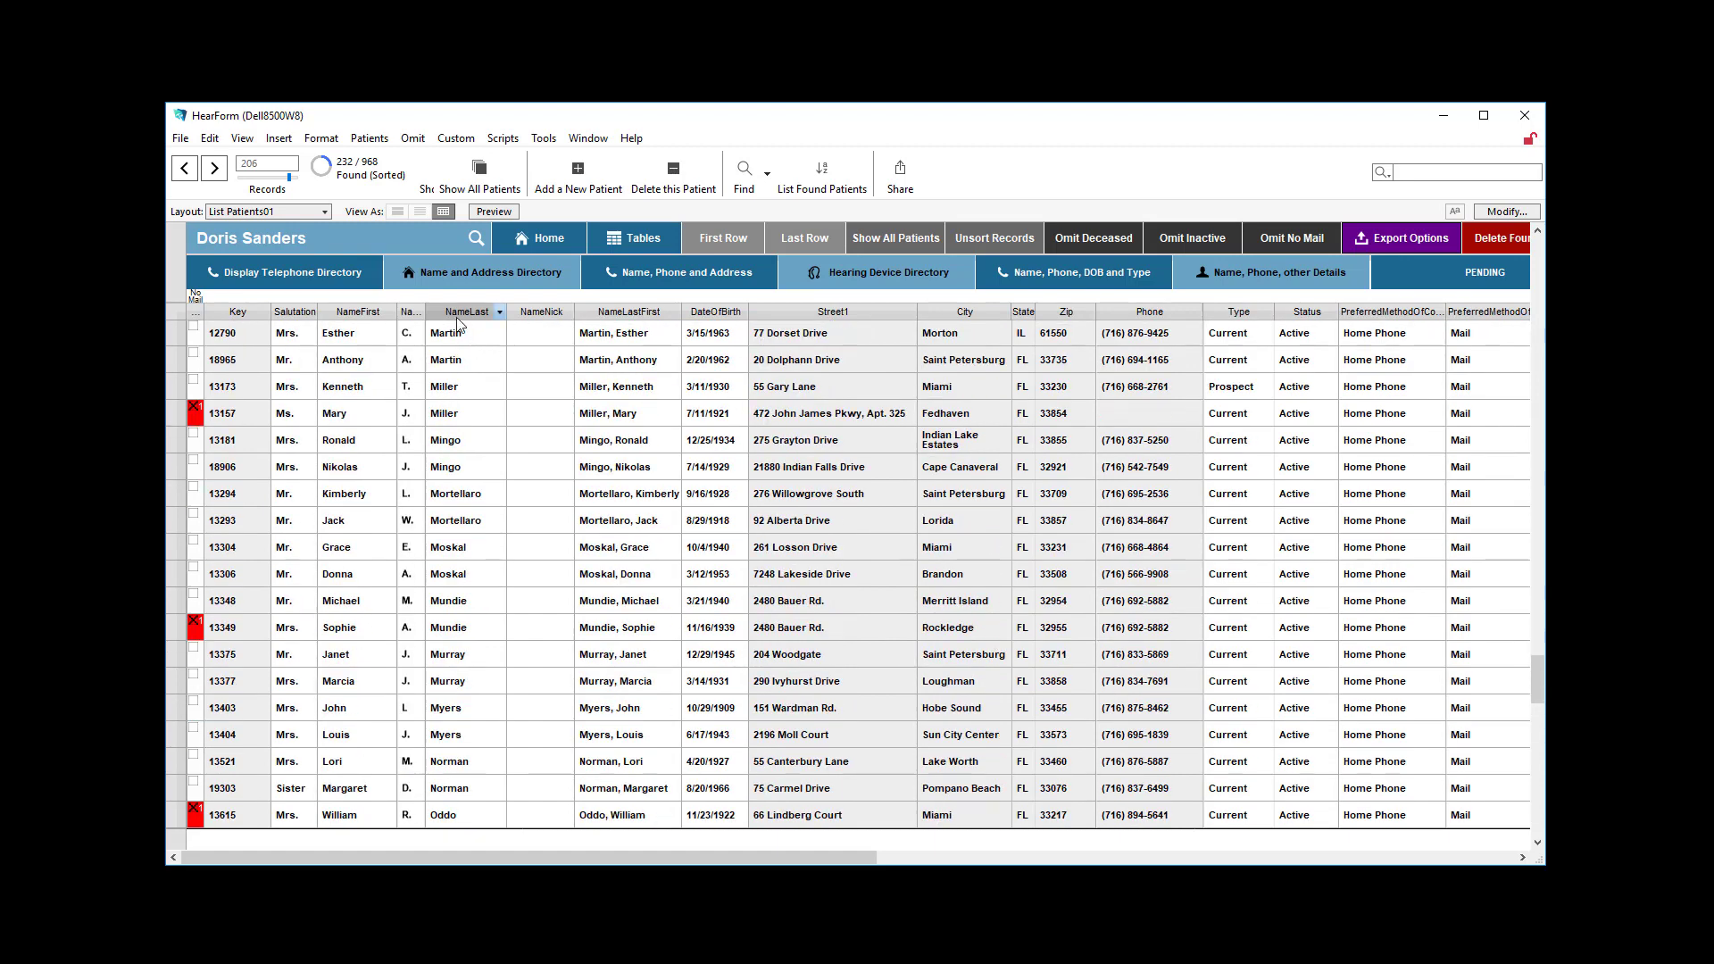
pyautogui.click(723, 237)
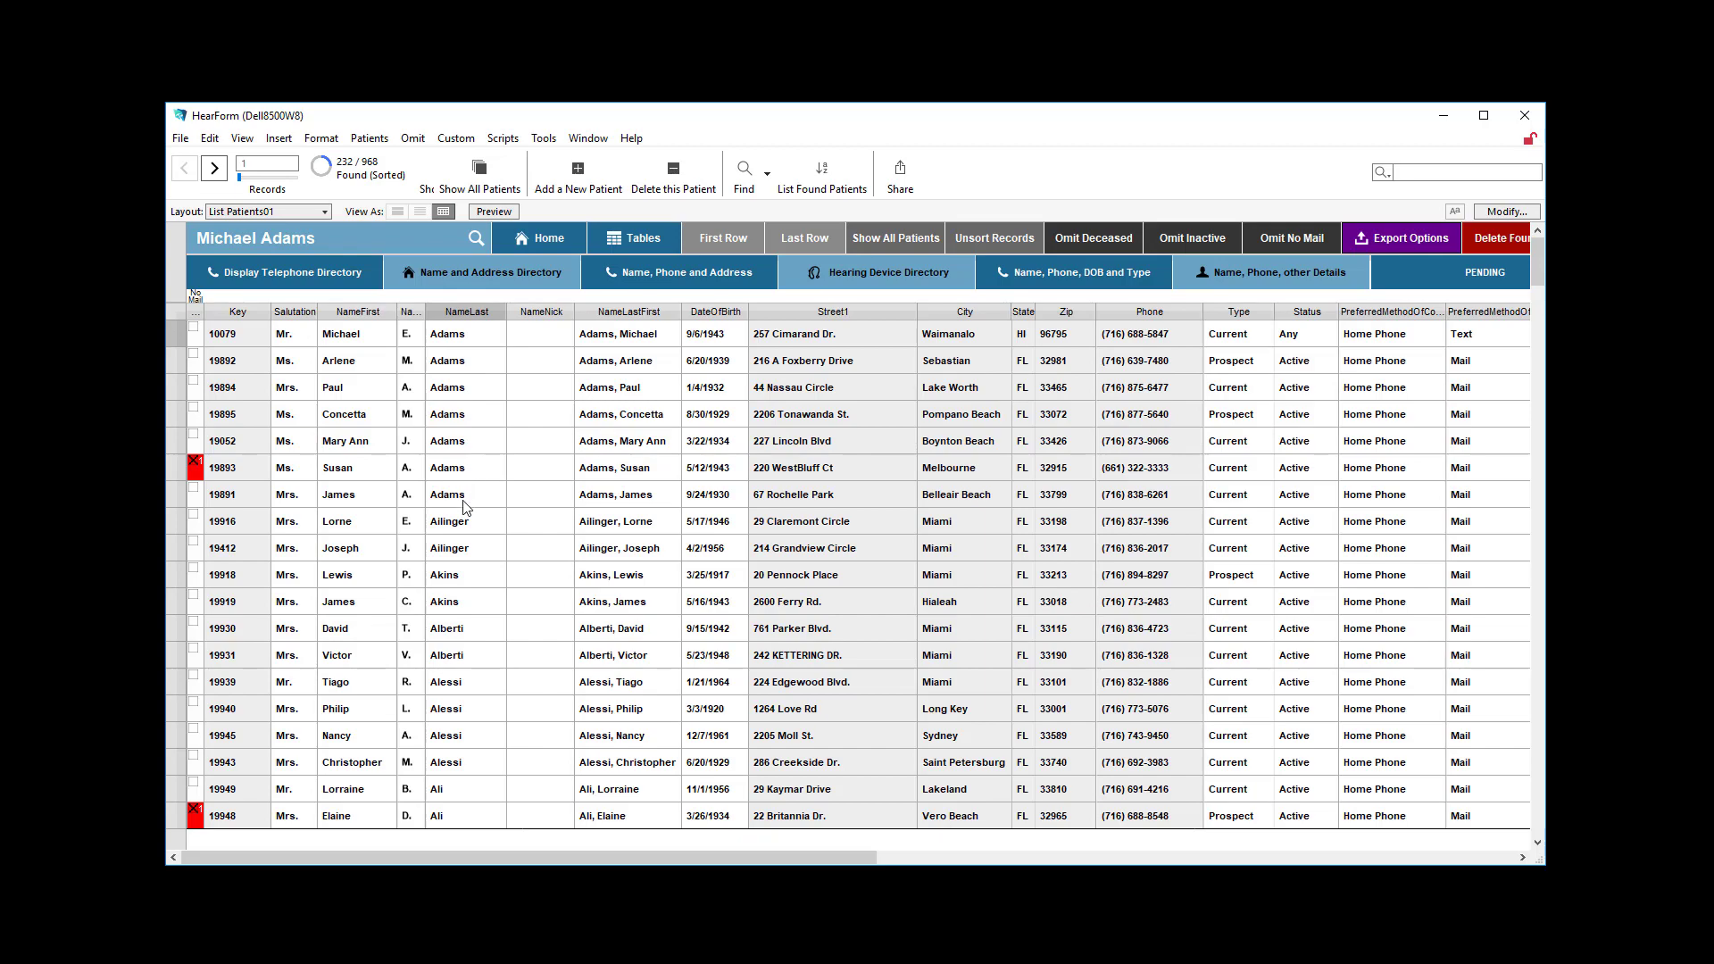
pyautogui.scroll(-5, 463, 594)
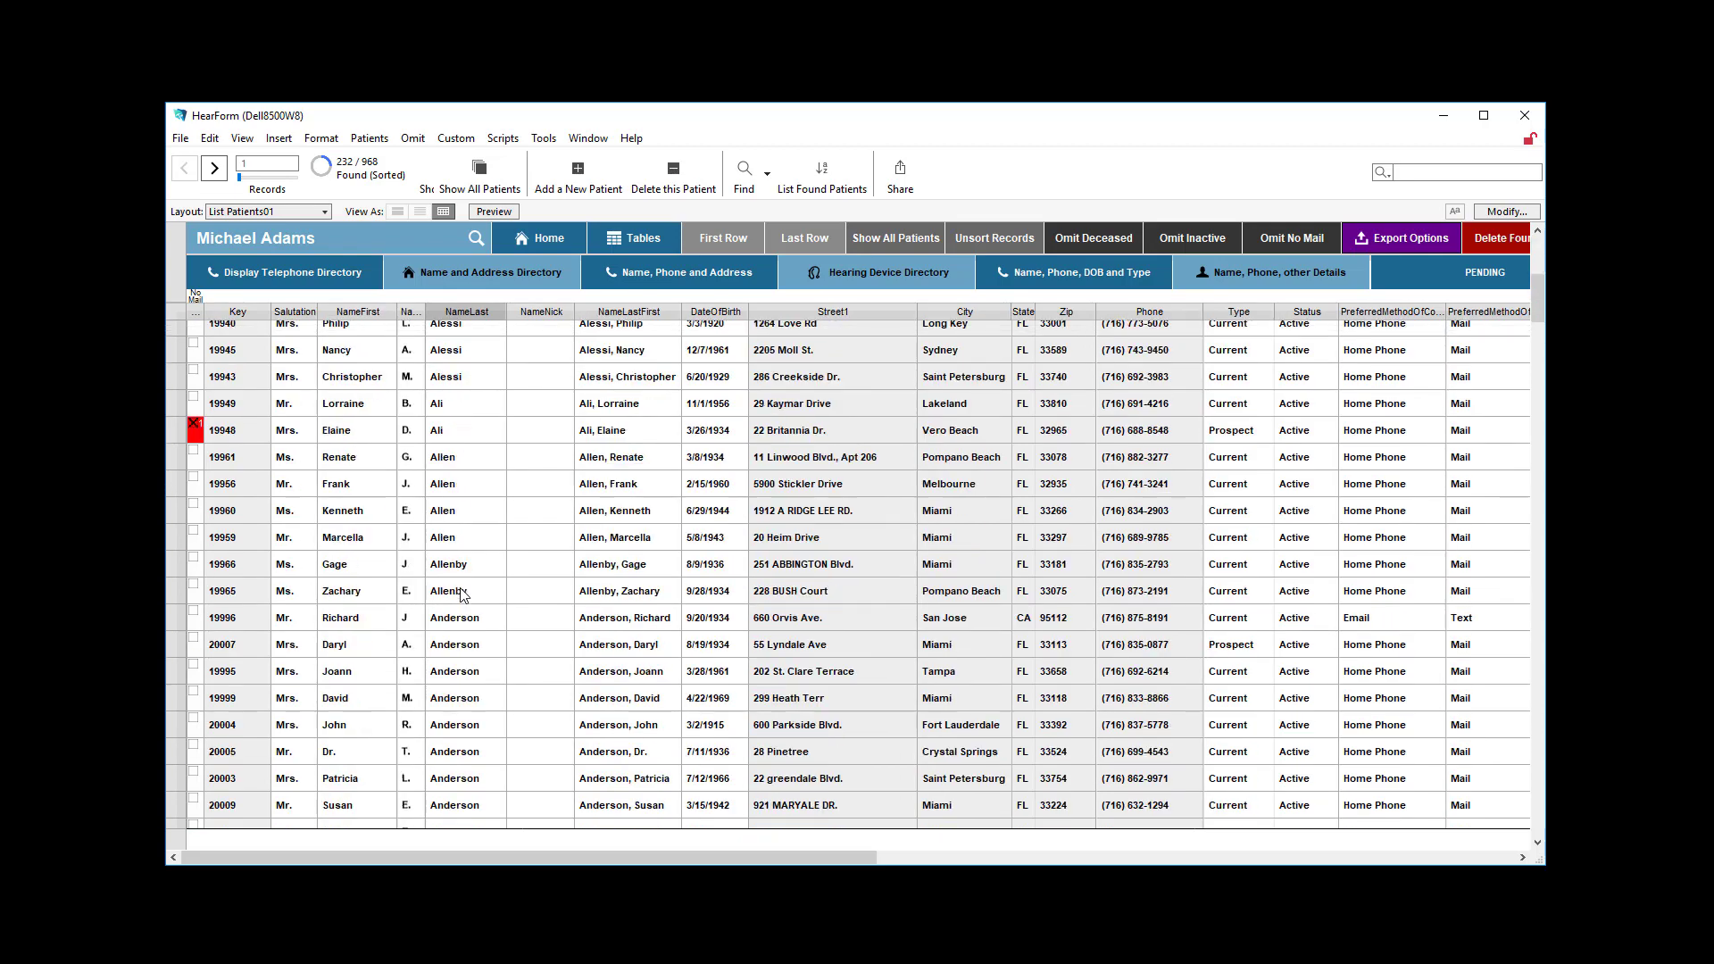
pyautogui.scroll(-20, 464, 594)
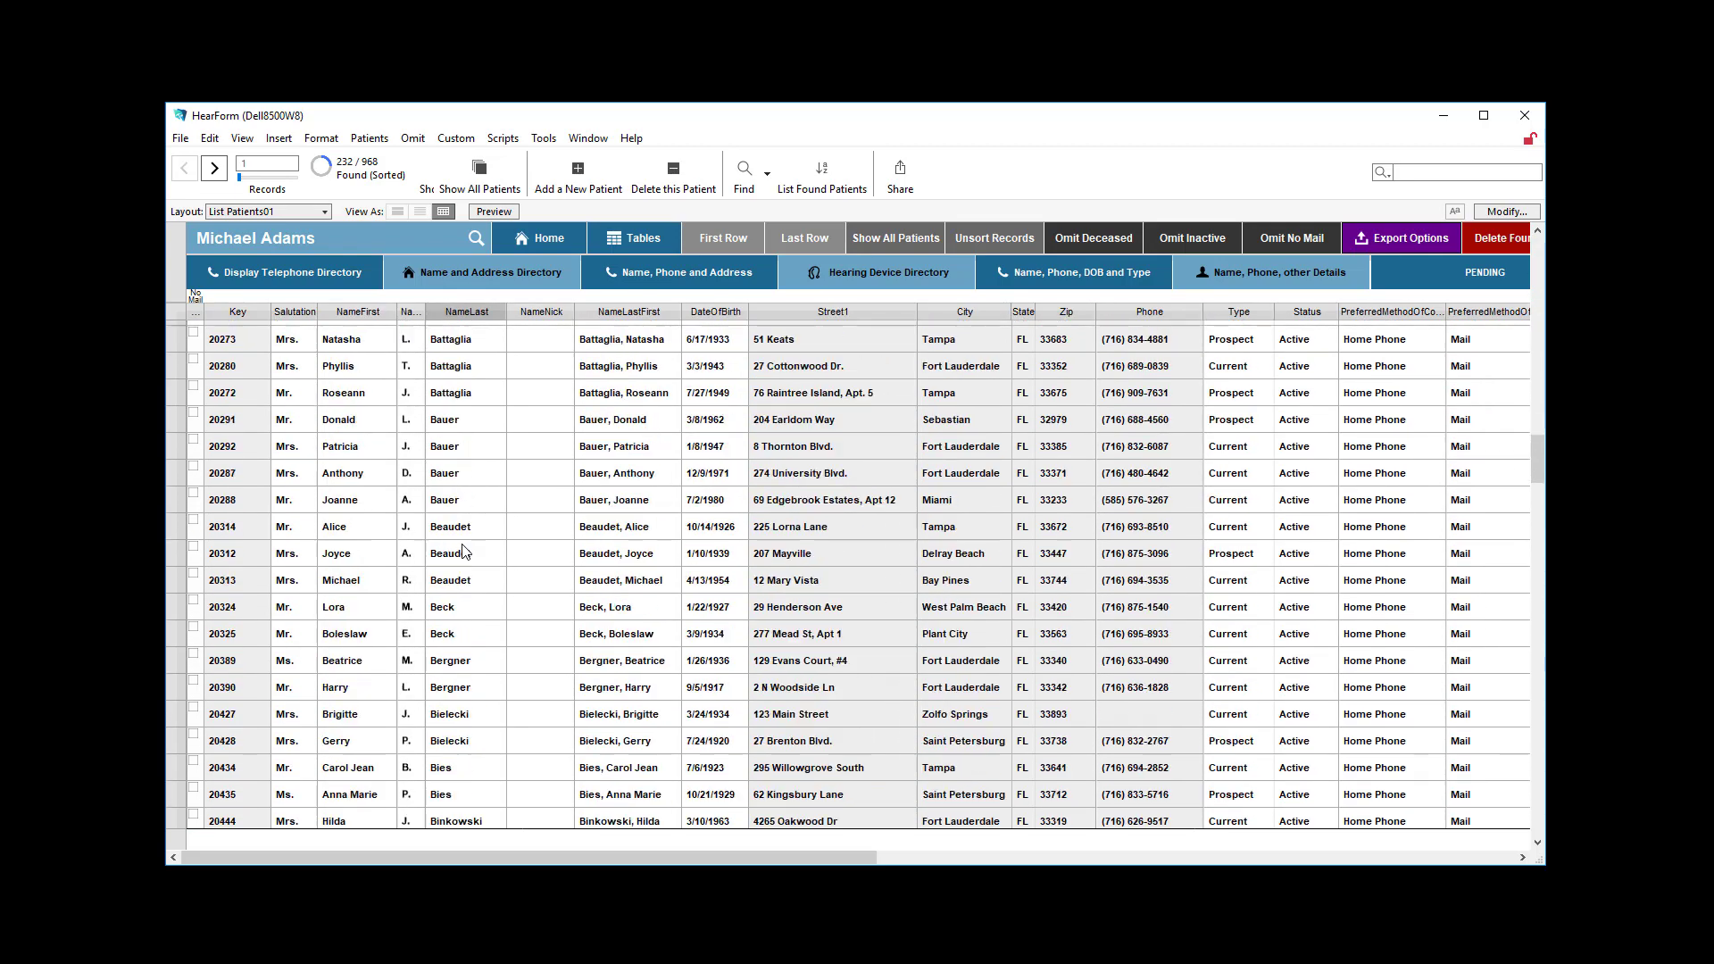
# Find patients whose last name is greater than "a", using the > operator in the NameLast field.
pyautogui.click(750, 194)
pyautogui.click(765, 212)
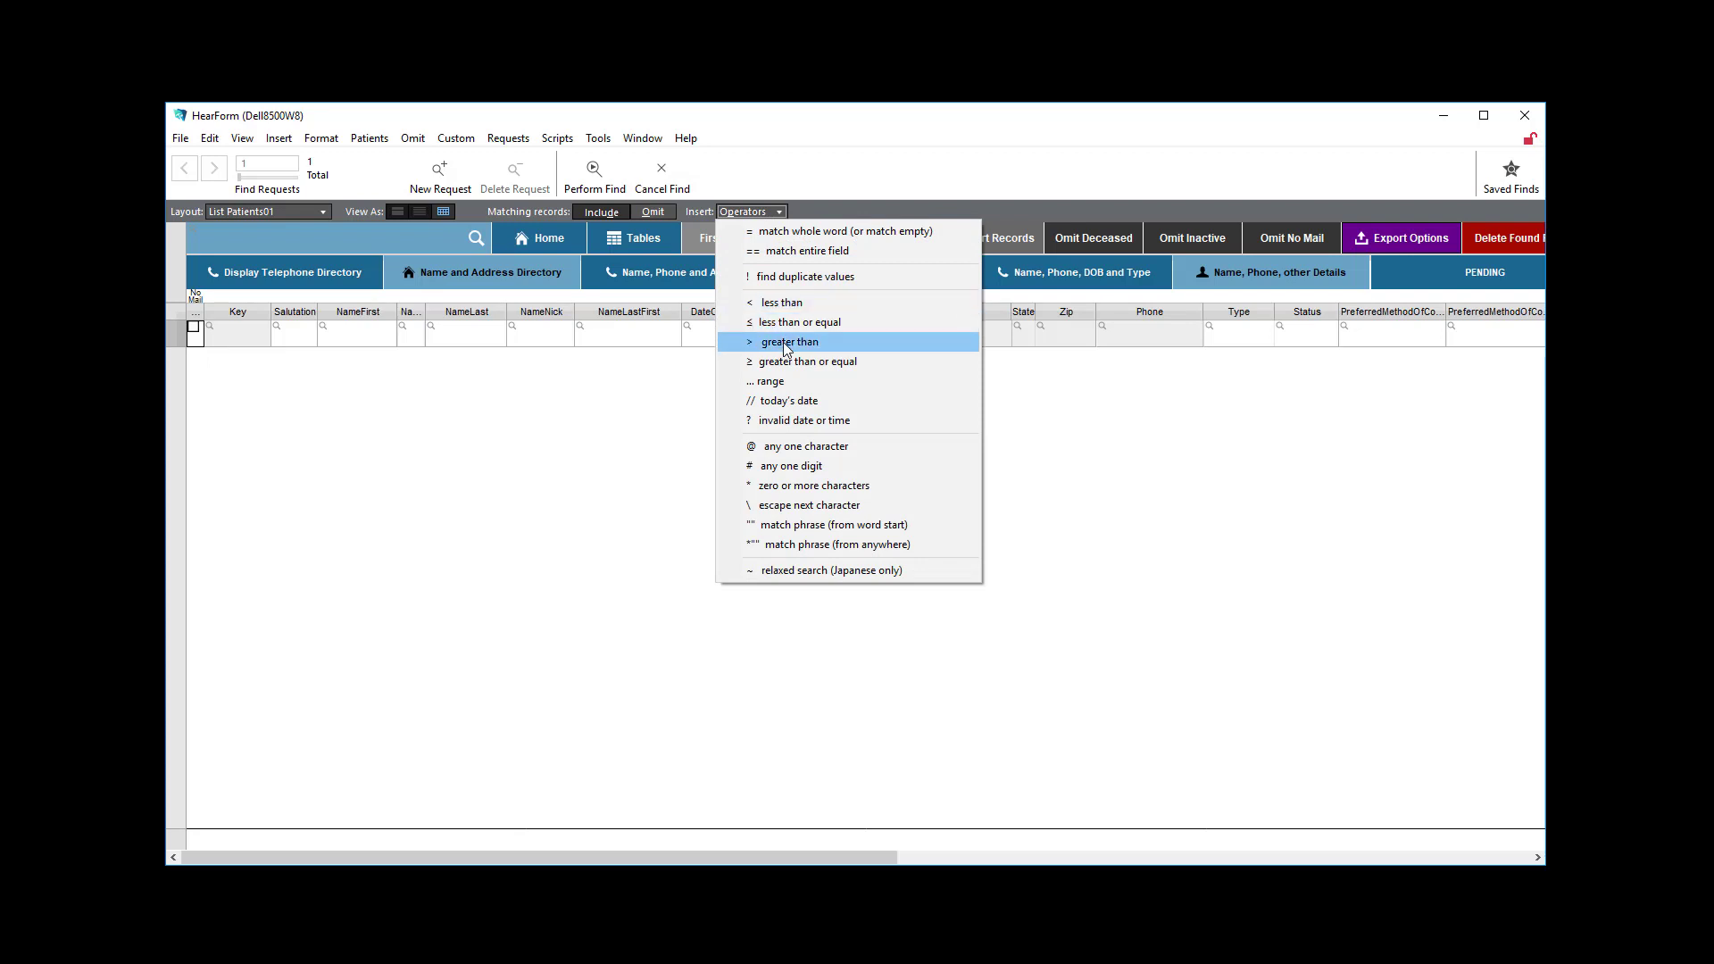
pyautogui.click(677, 646)
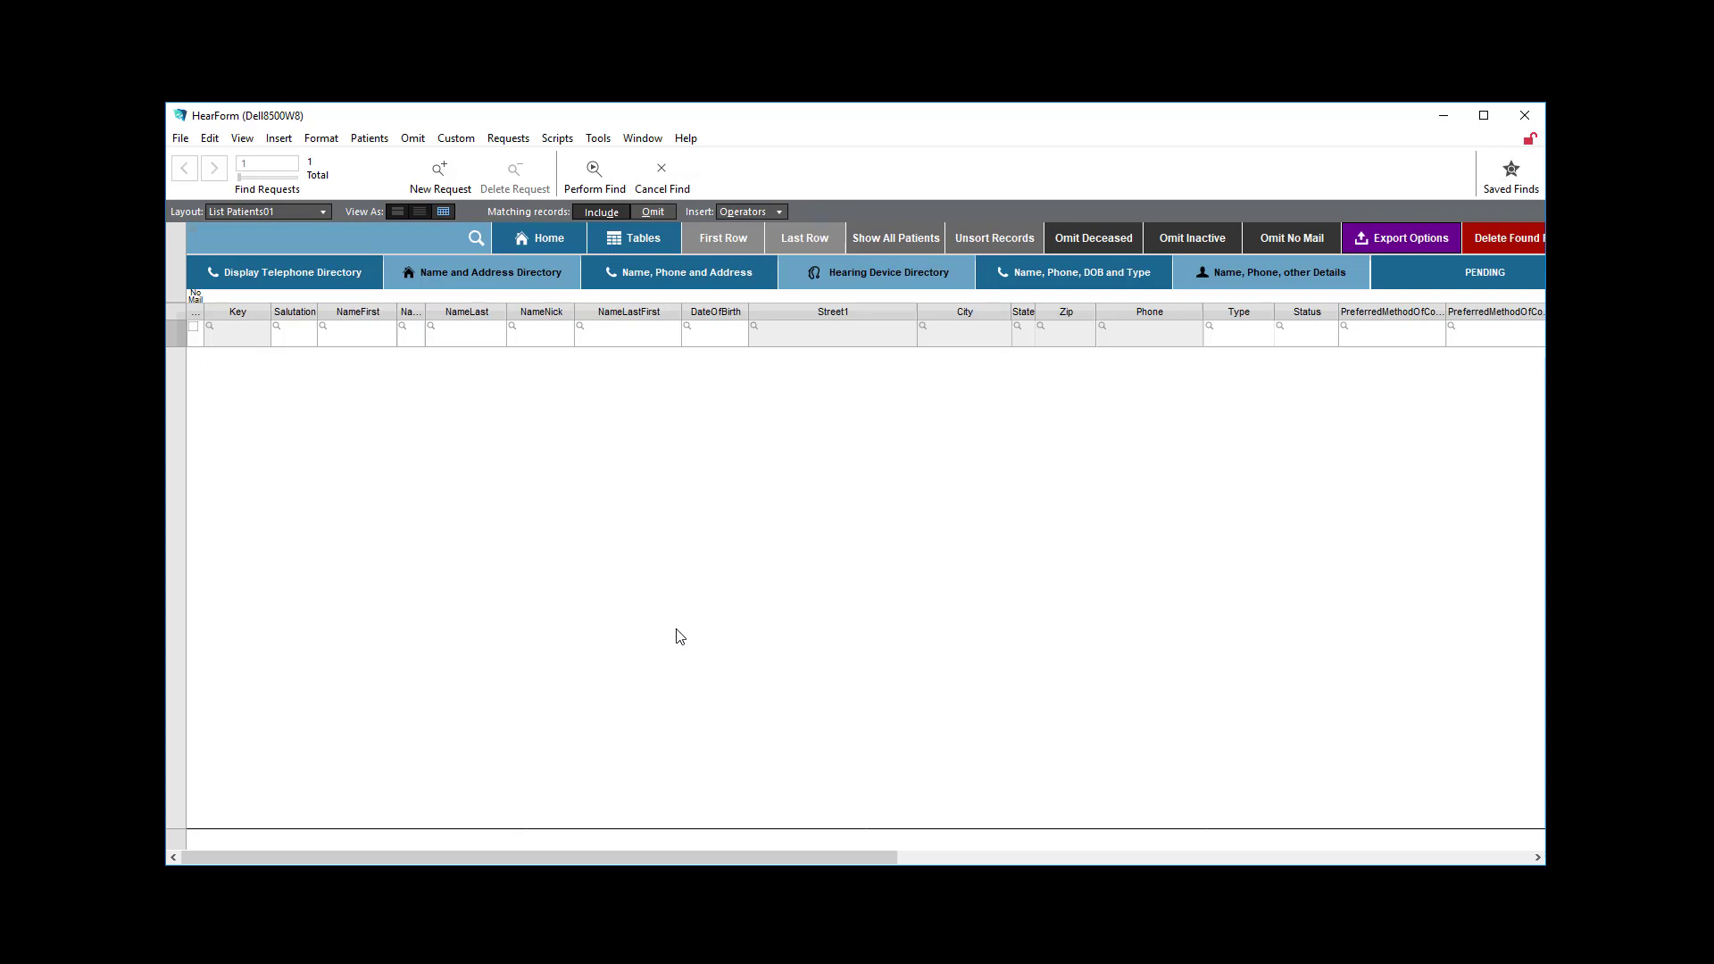
pyautogui.click(456, 338)
pyautogui.write('>a')
pyautogui.click(590, 170)
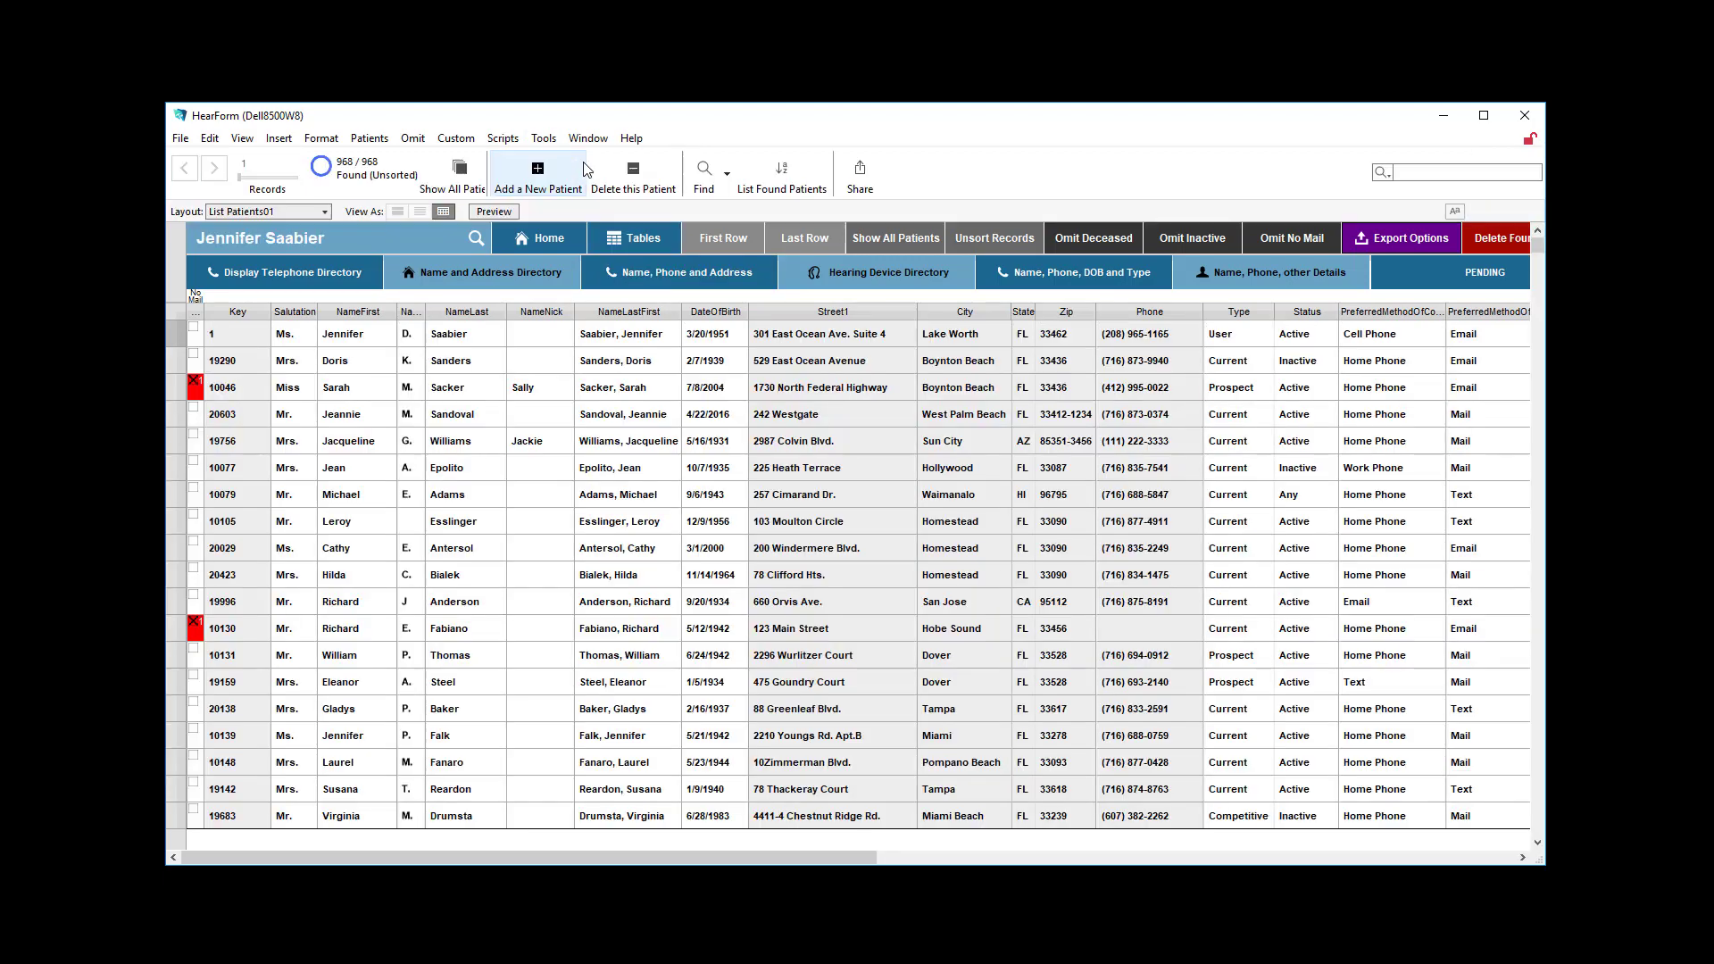
# Sort the found patients by NameLast in ascending order and go to the first record.
pyautogui.rightClick(506, 314)
pyautogui.click(532, 334)
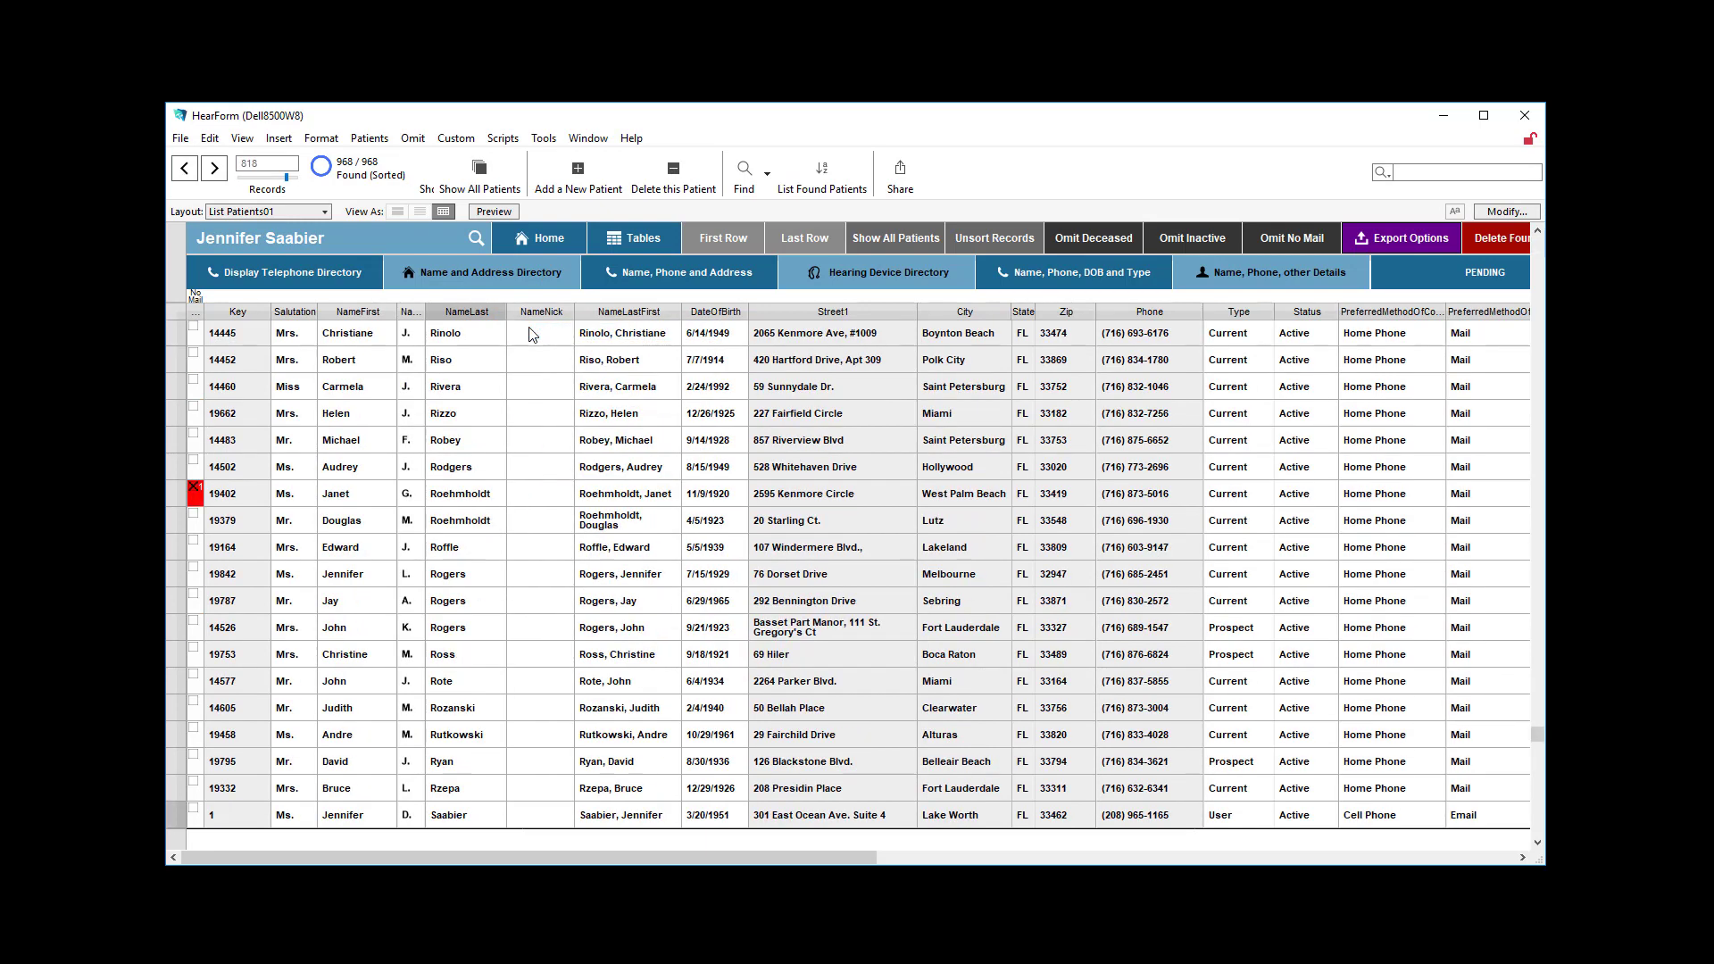
pyautogui.click(730, 240)
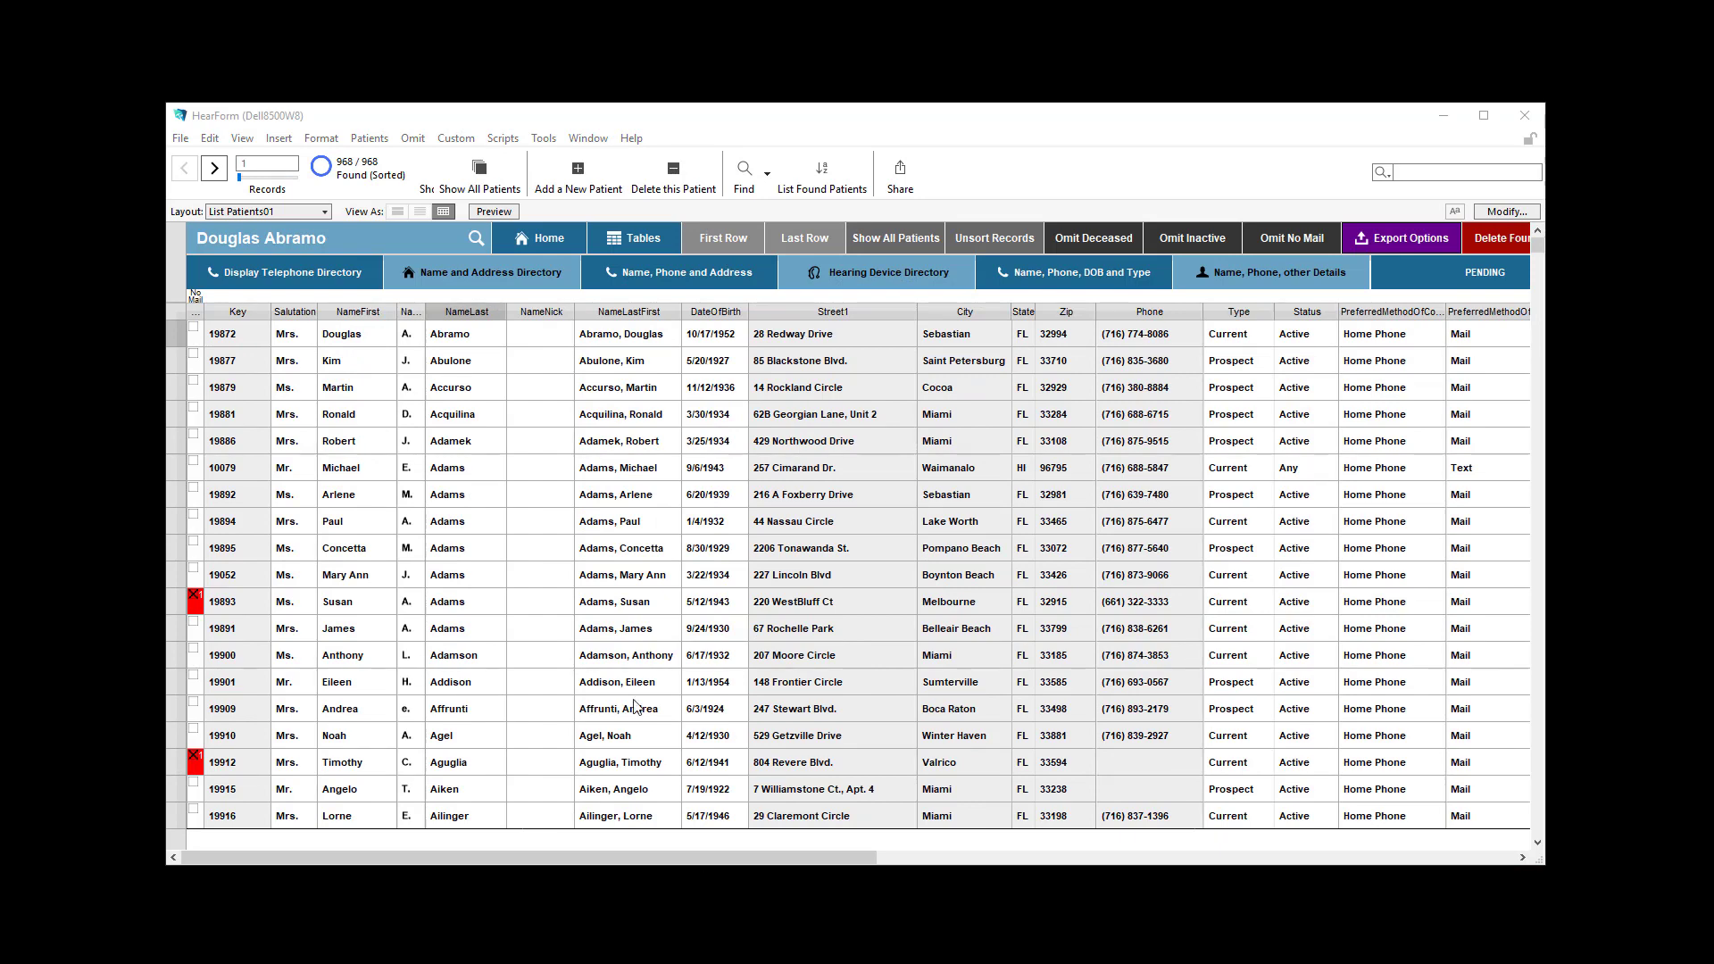
# Examine the last names beginning with A in the sorted list, highlighting letters of the first record's last name.
pyautogui.scroll(-8, 473, 393)
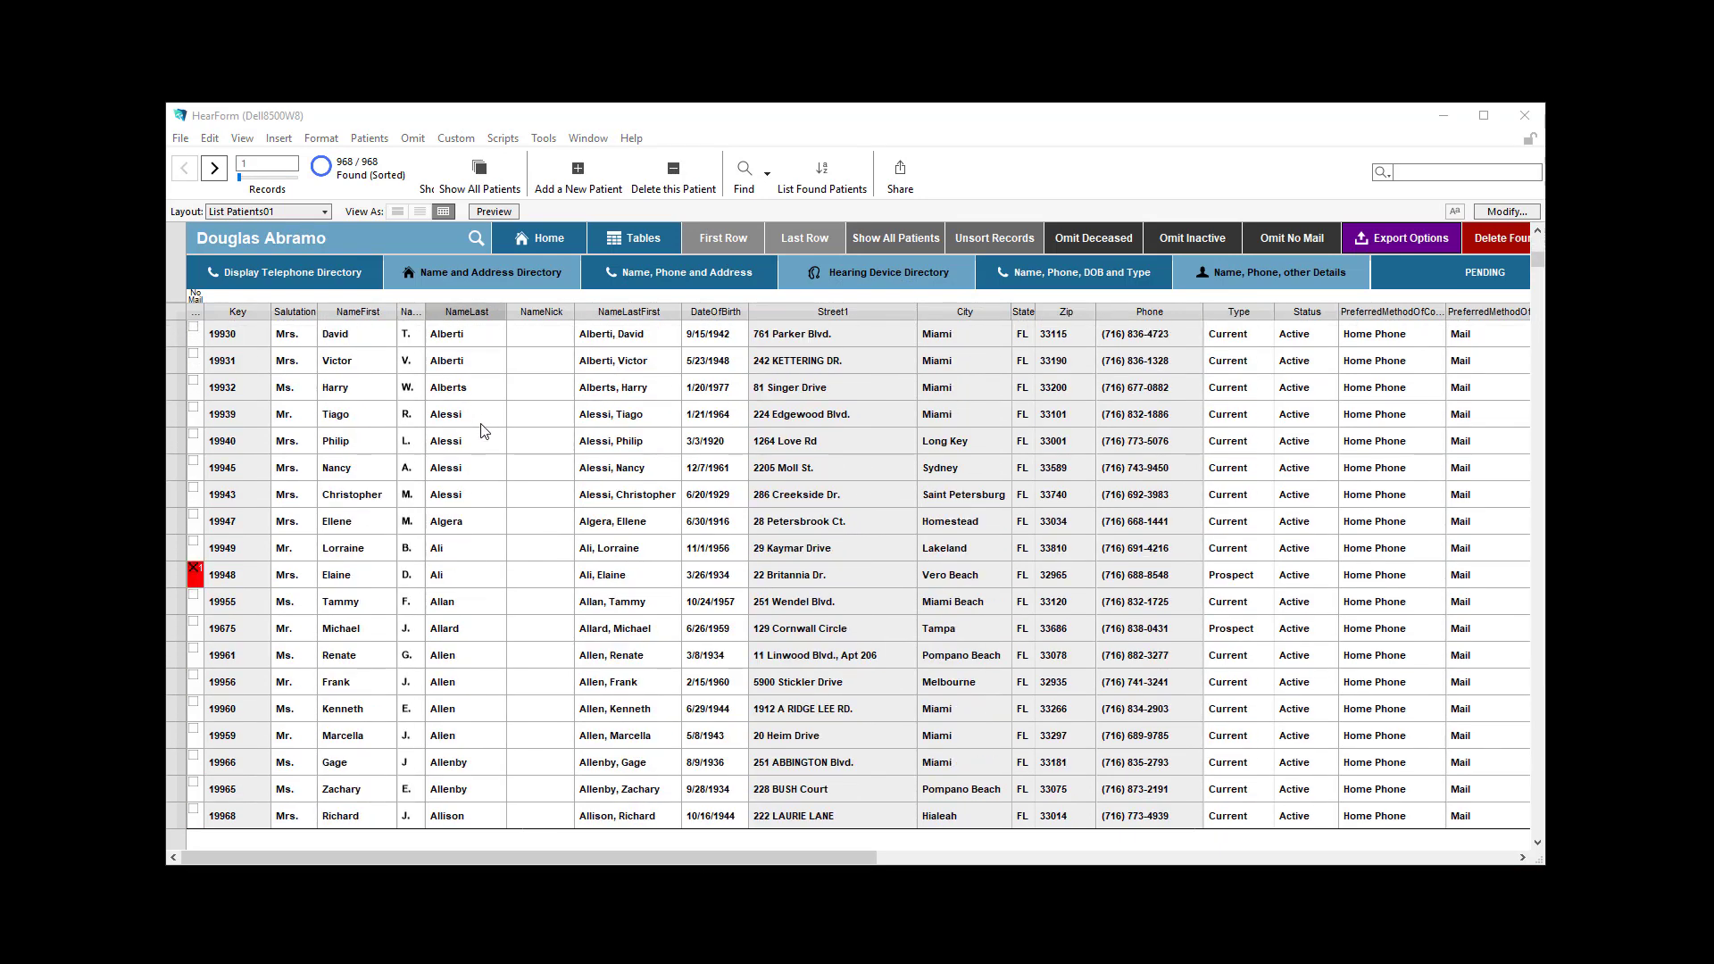
pyautogui.scroll(-15, 482, 426)
pyautogui.scroll(-15, 489, 442)
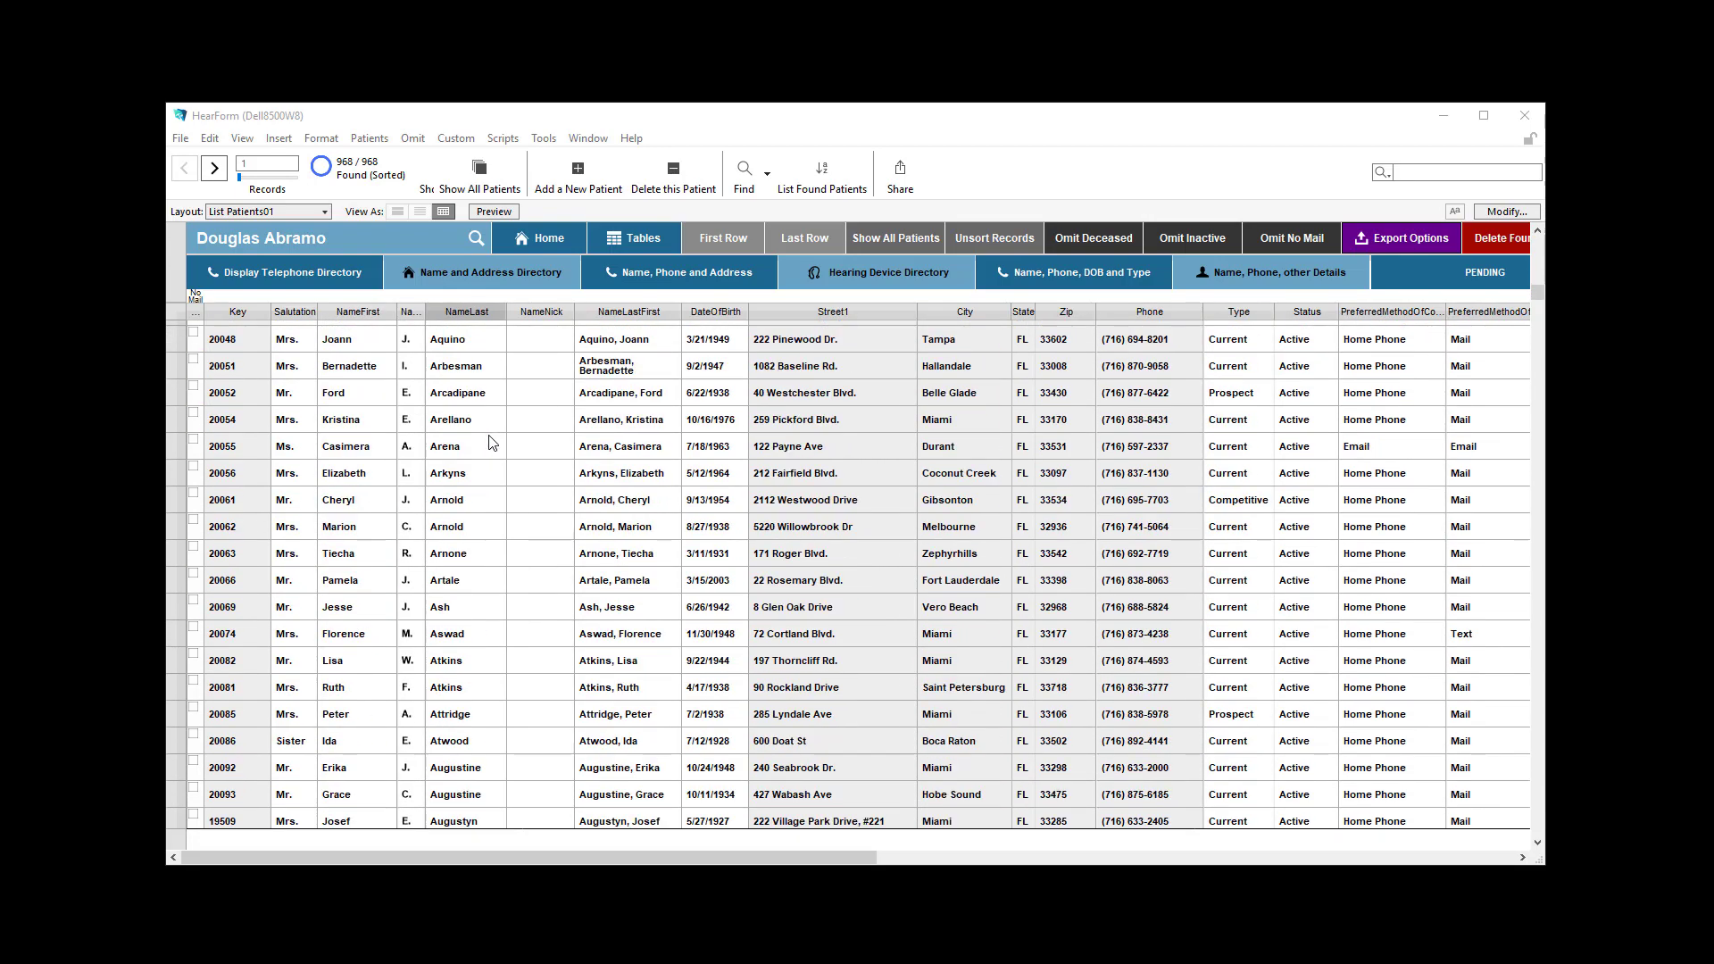
pyautogui.scroll(15, 498, 432)
pyautogui.scroll(20, 491, 402)
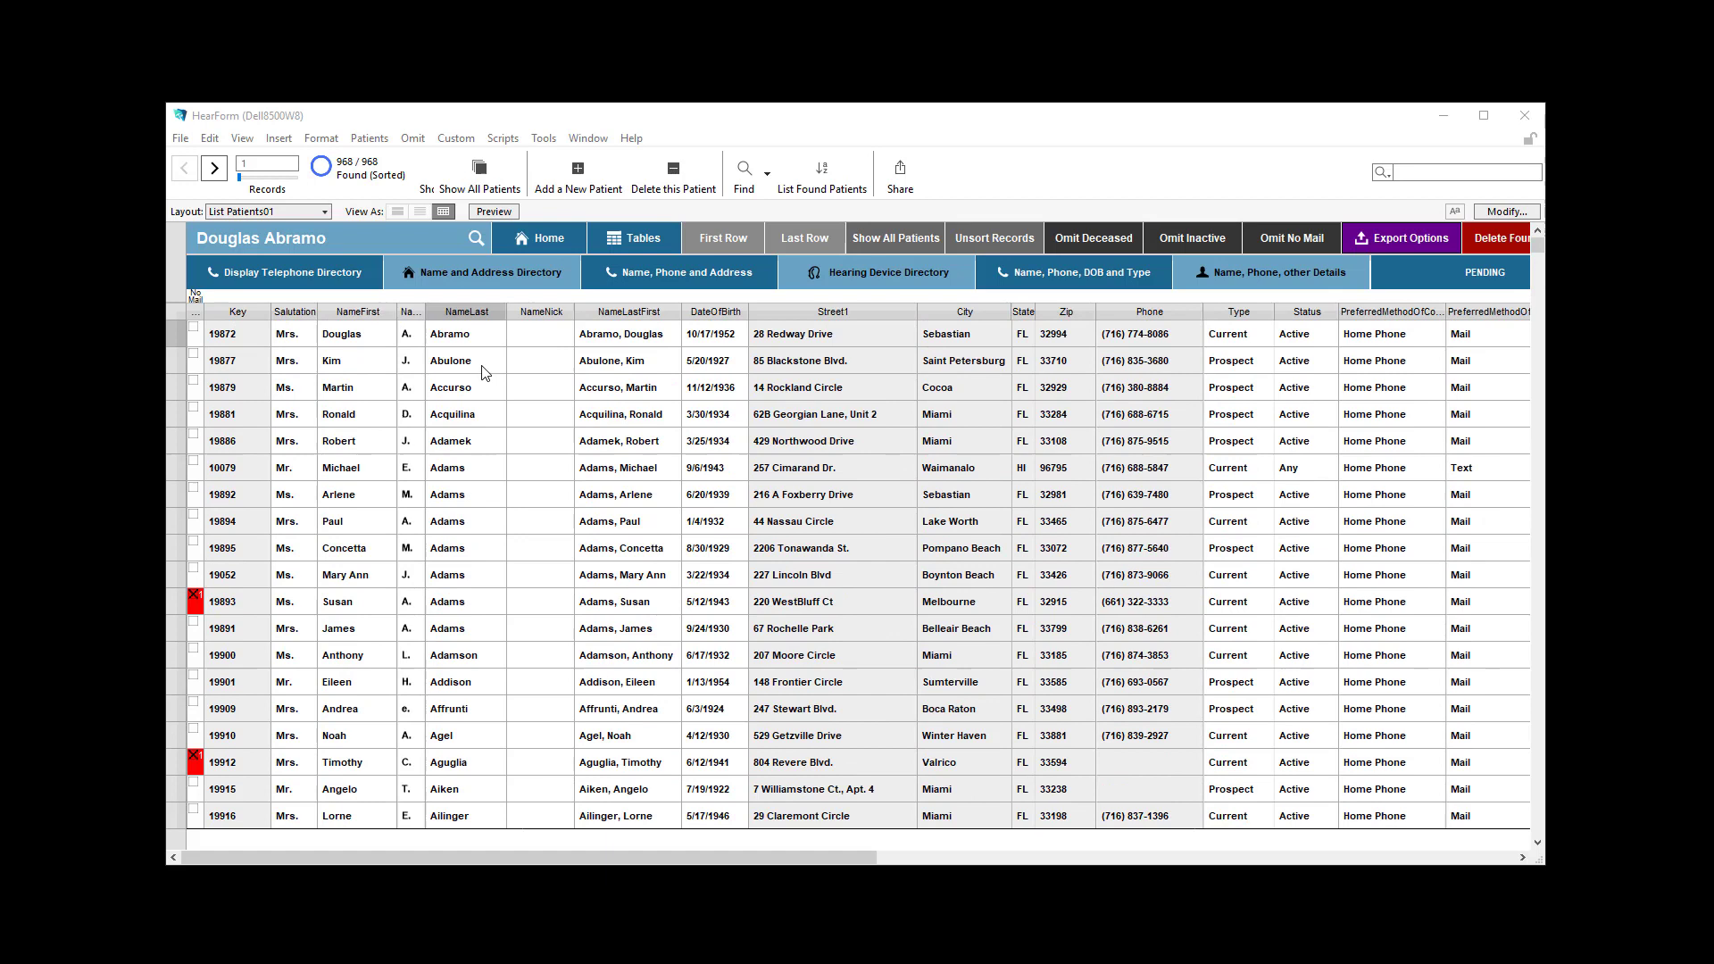
pyautogui.click(441, 338)
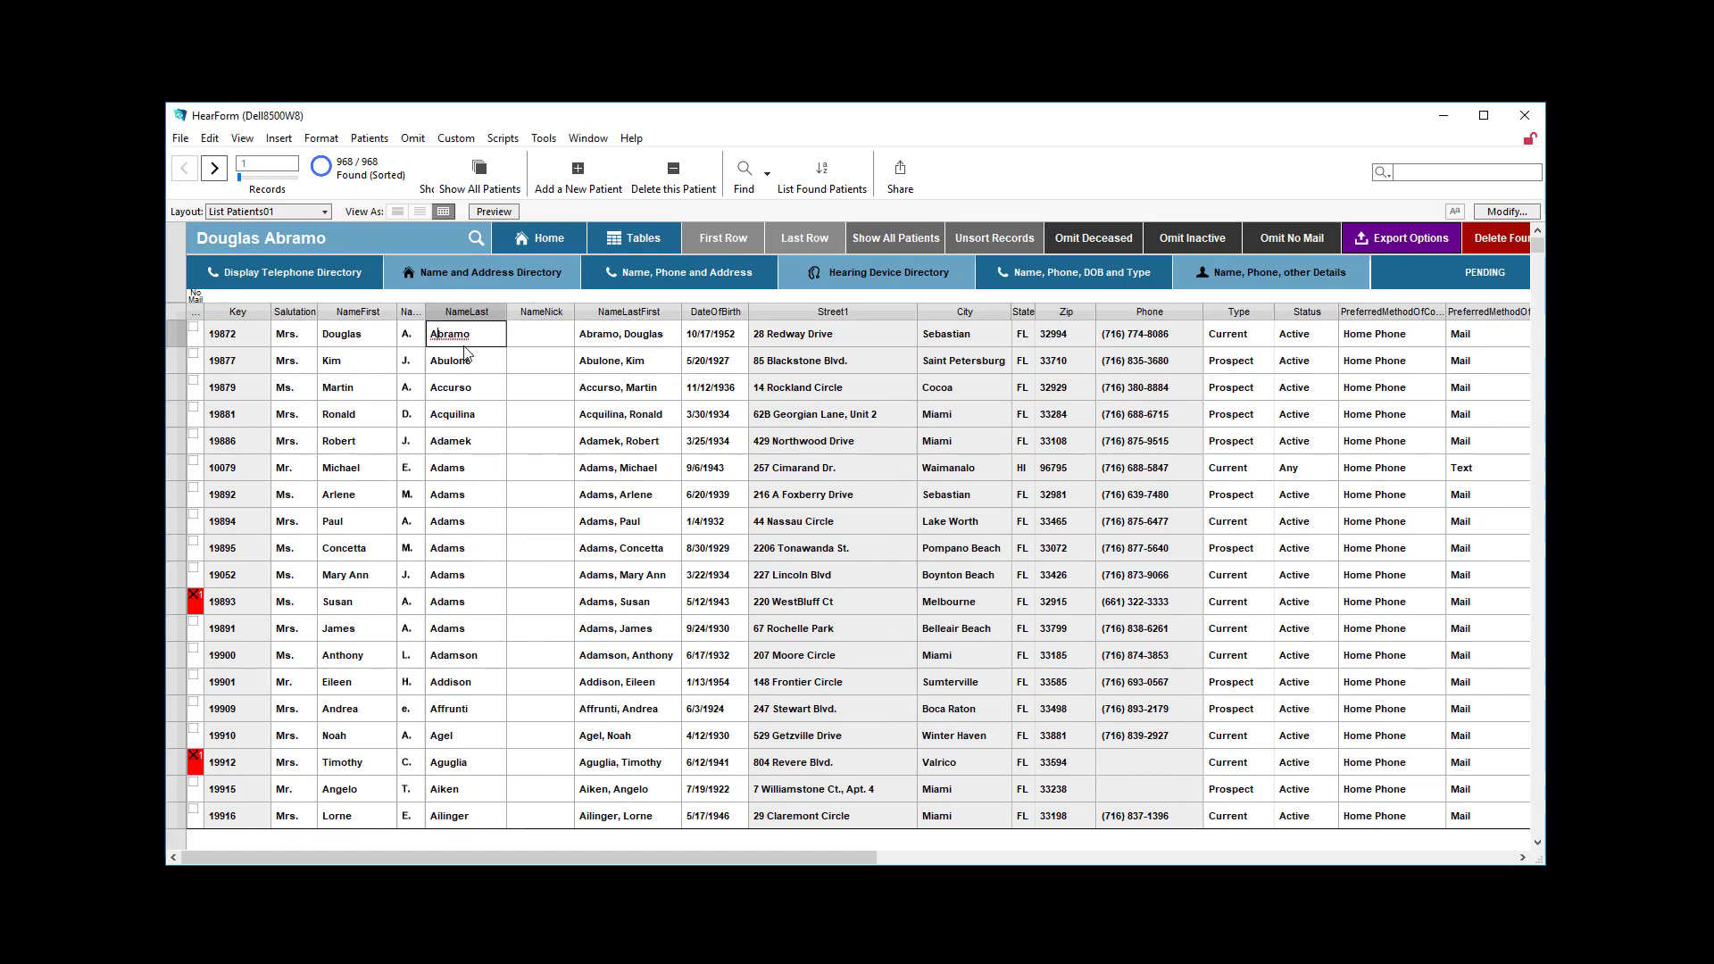
pyautogui.moveTo(431, 336); pyautogui.dragTo(444, 337)
pyautogui.moveTo(435, 340); pyautogui.dragTo(496, 339)
# Find patients matching >b in the NameLast field and sort them by NameLast in ascending order, reviewing from the first record.
pyautogui.hotkey('ctrl', 'f')
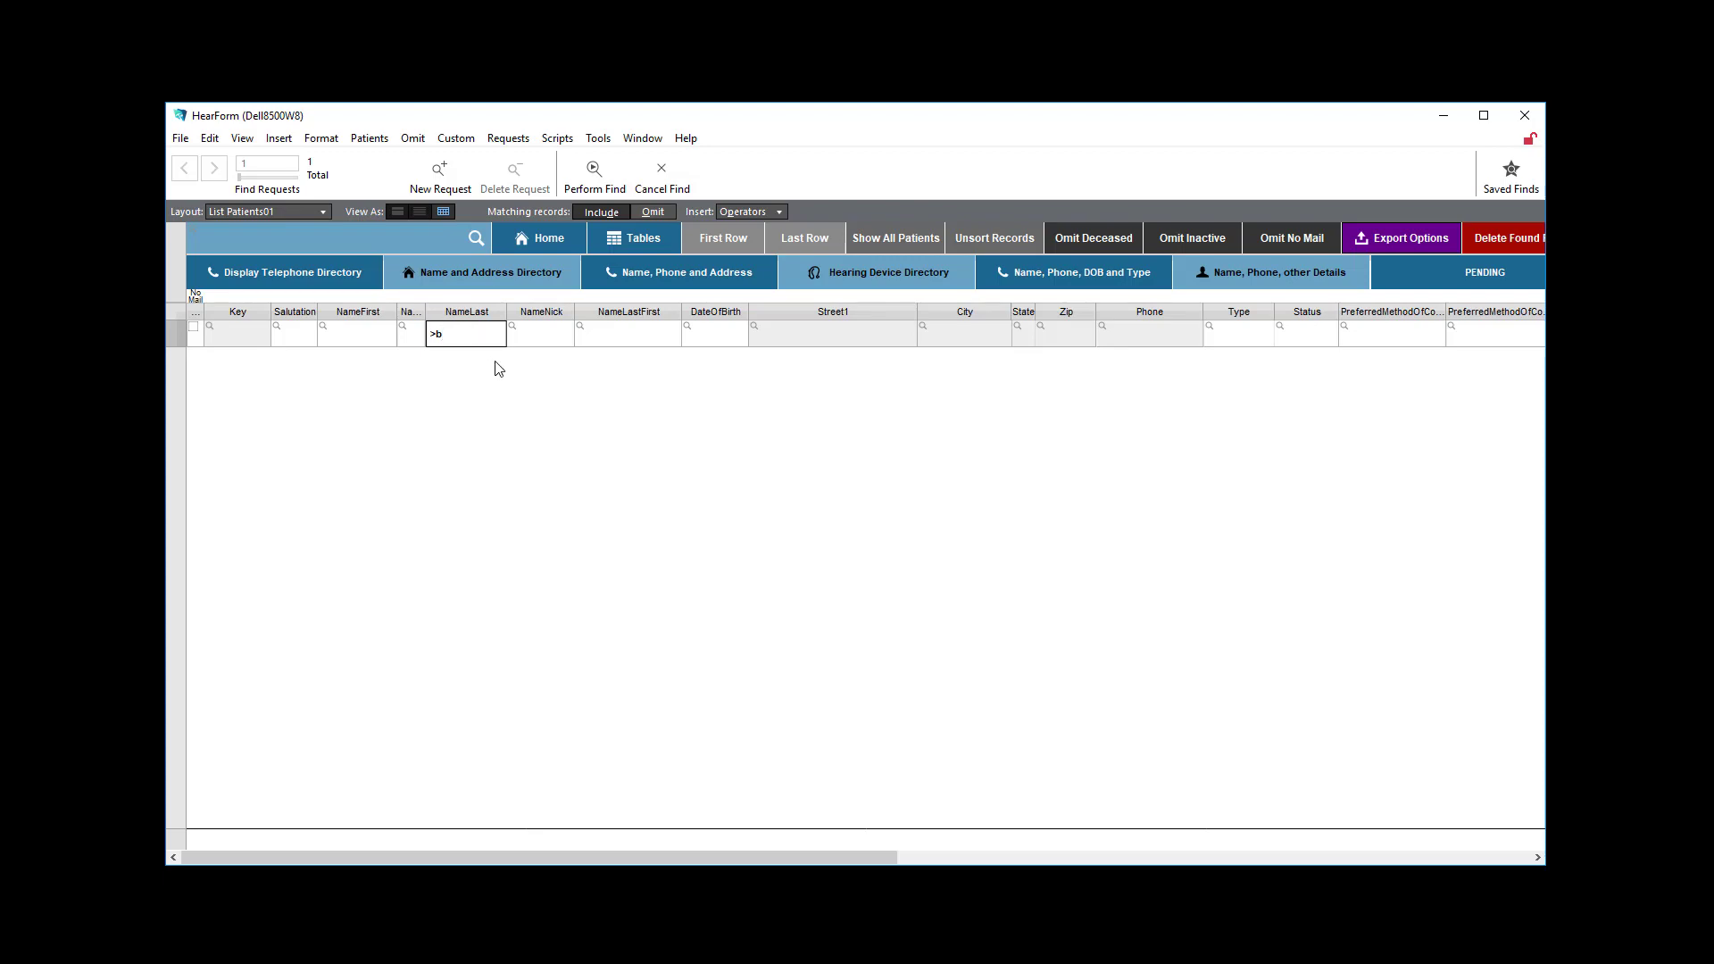
pyautogui.click(594, 174)
pyautogui.click(500, 313)
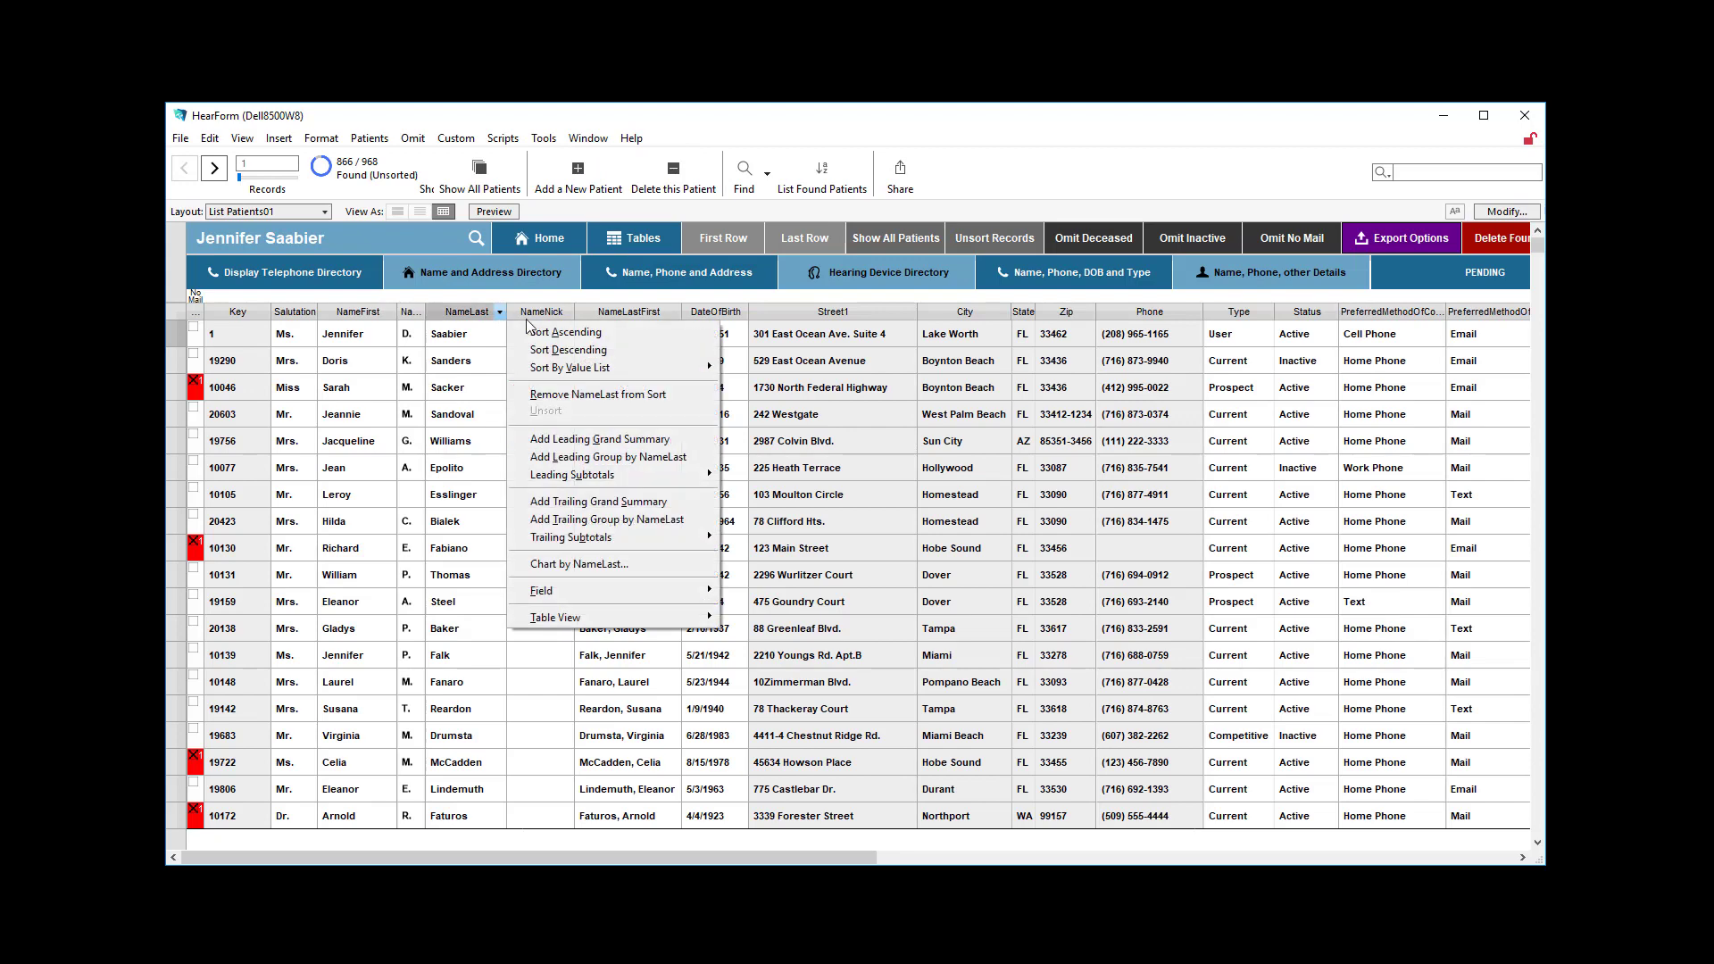
pyautogui.click(532, 332)
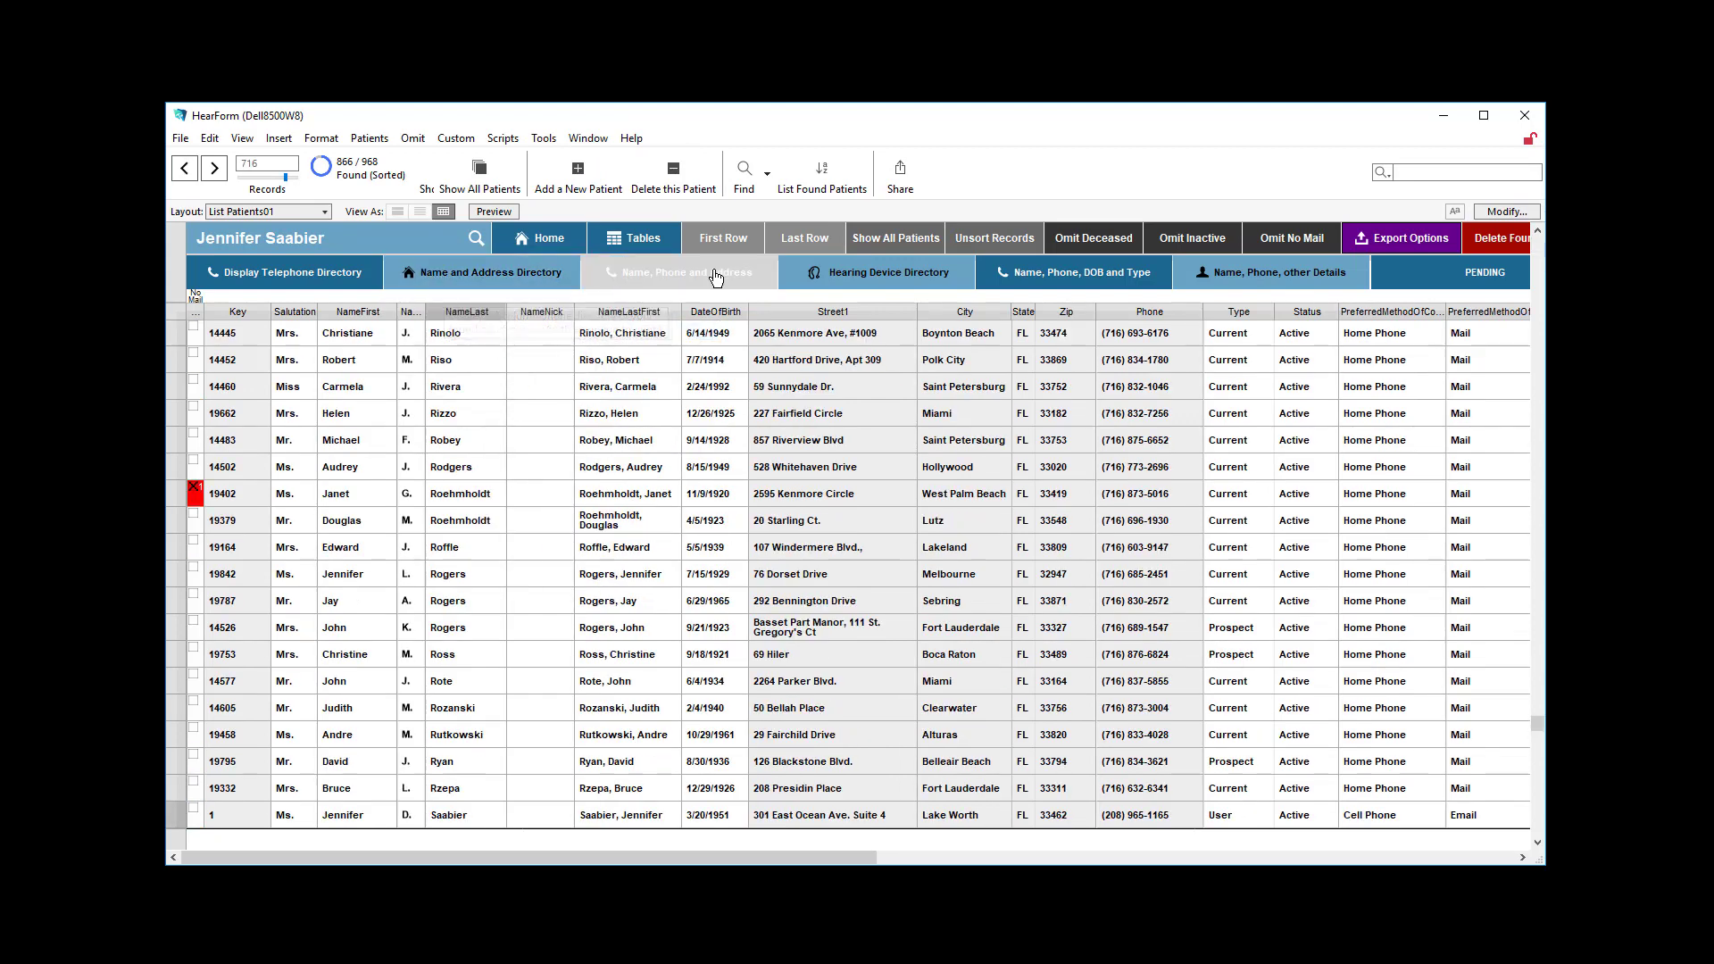
pyautogui.click(722, 239)
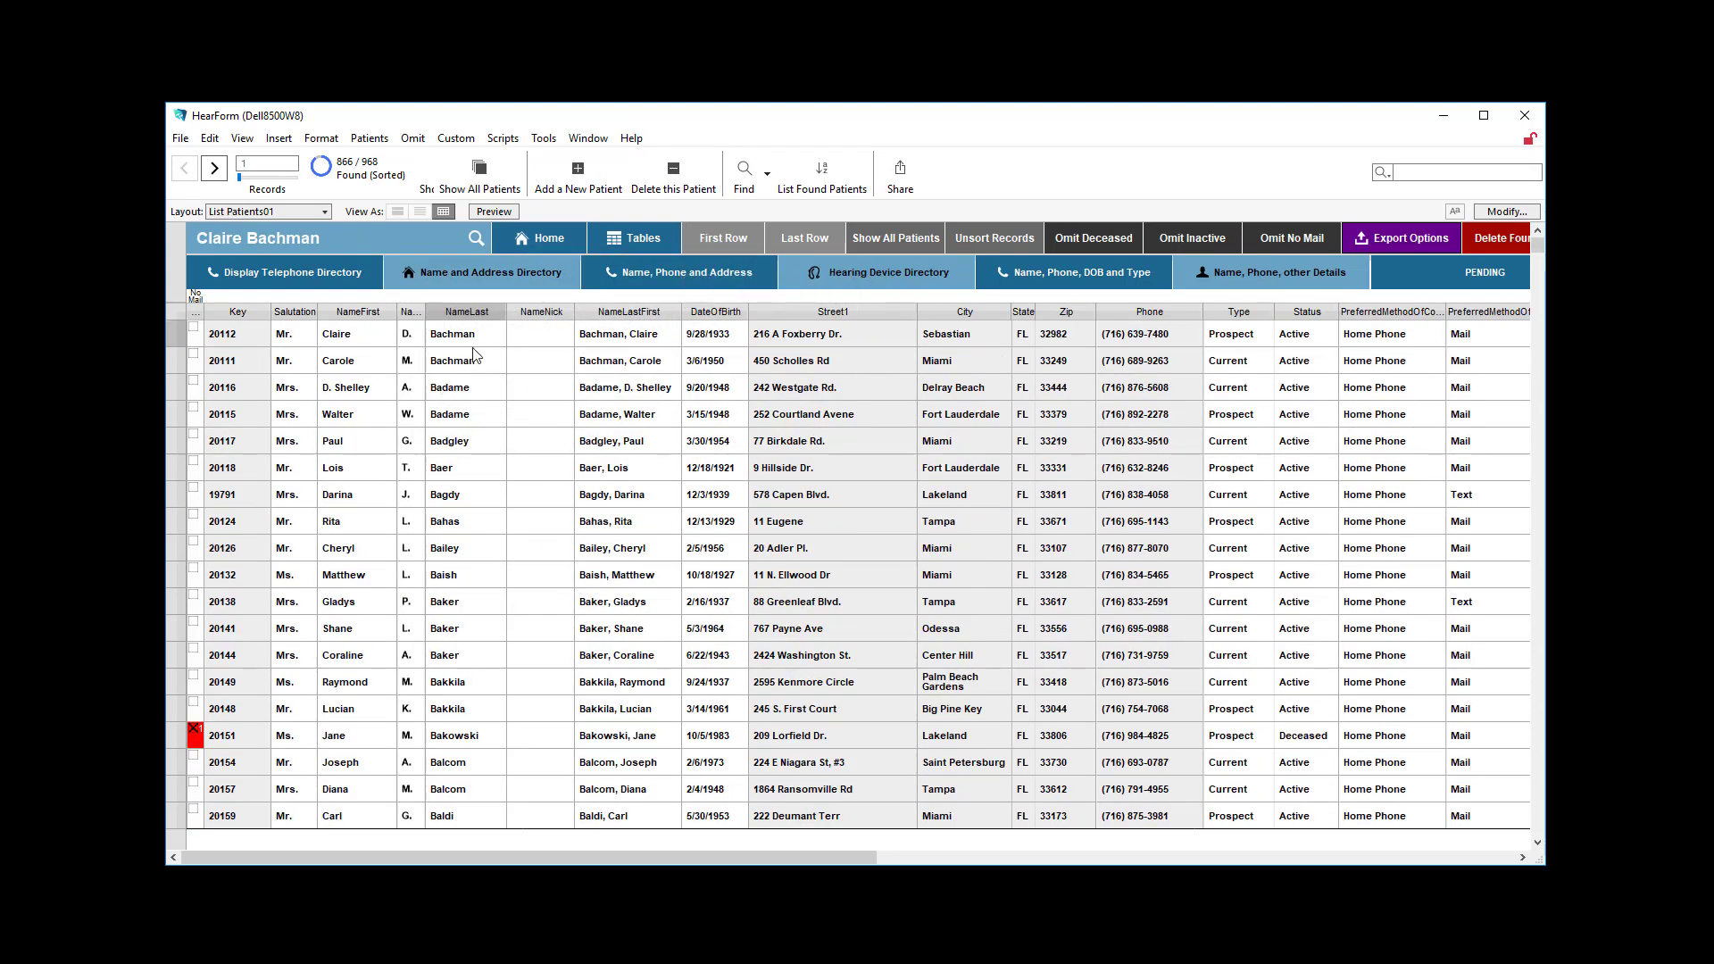
pyautogui.scroll(-10, 487, 529)
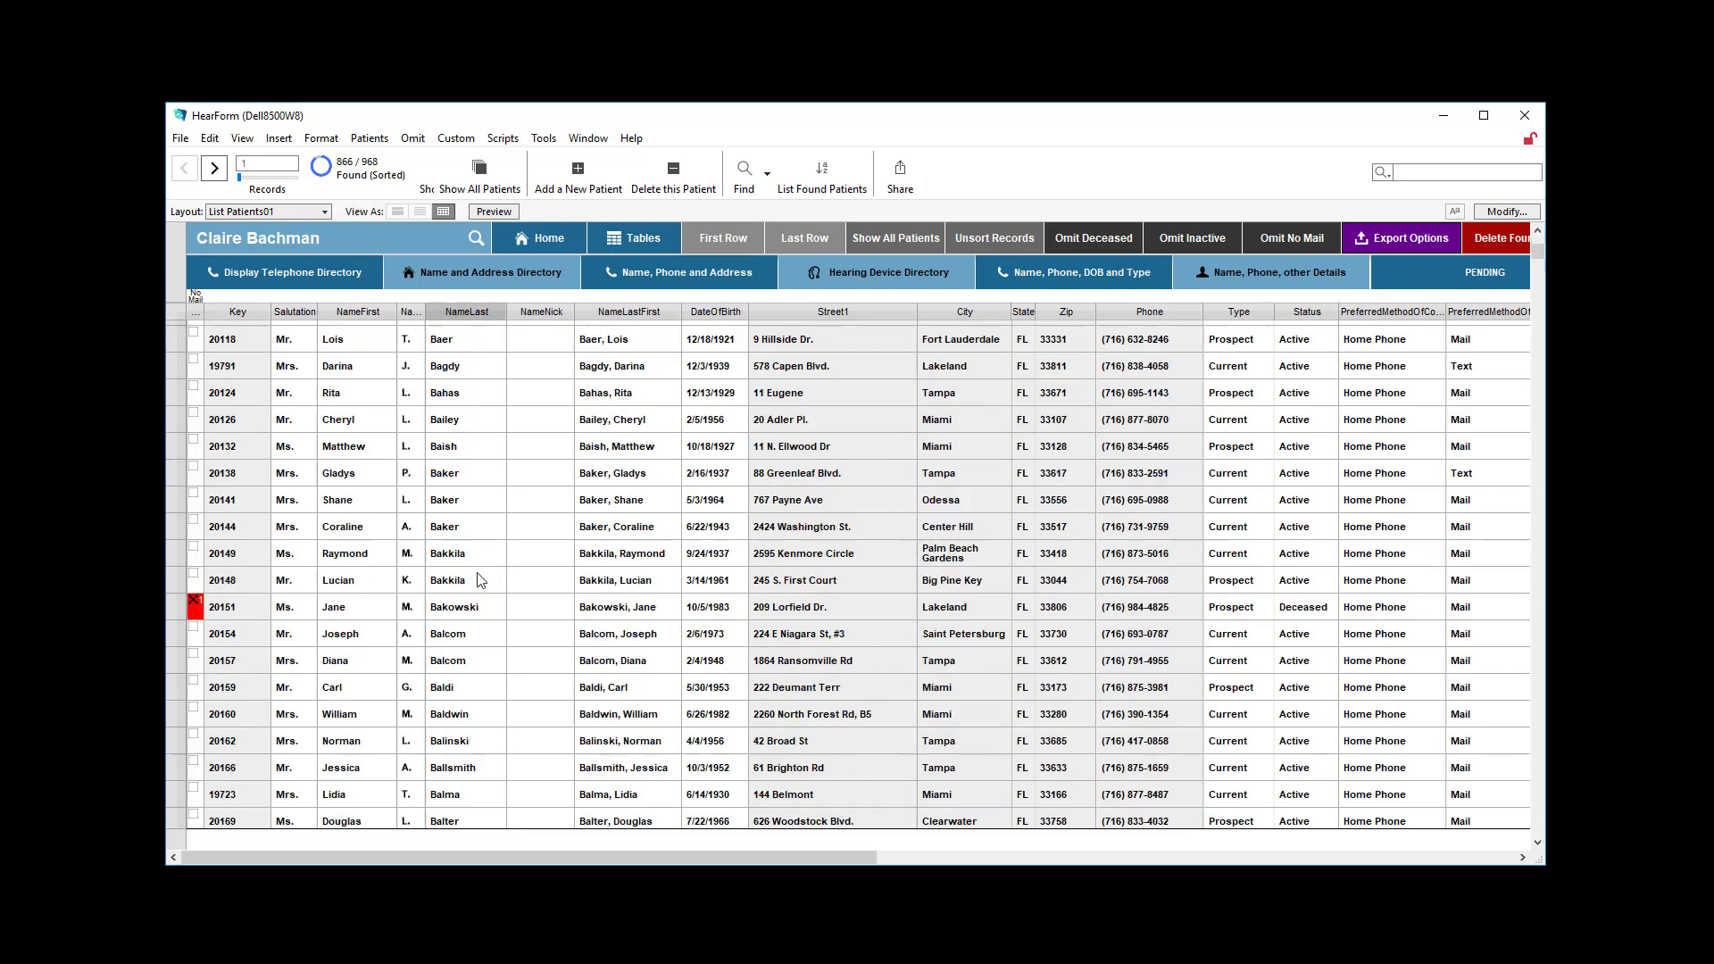
pyautogui.scroll(10, 486, 529)
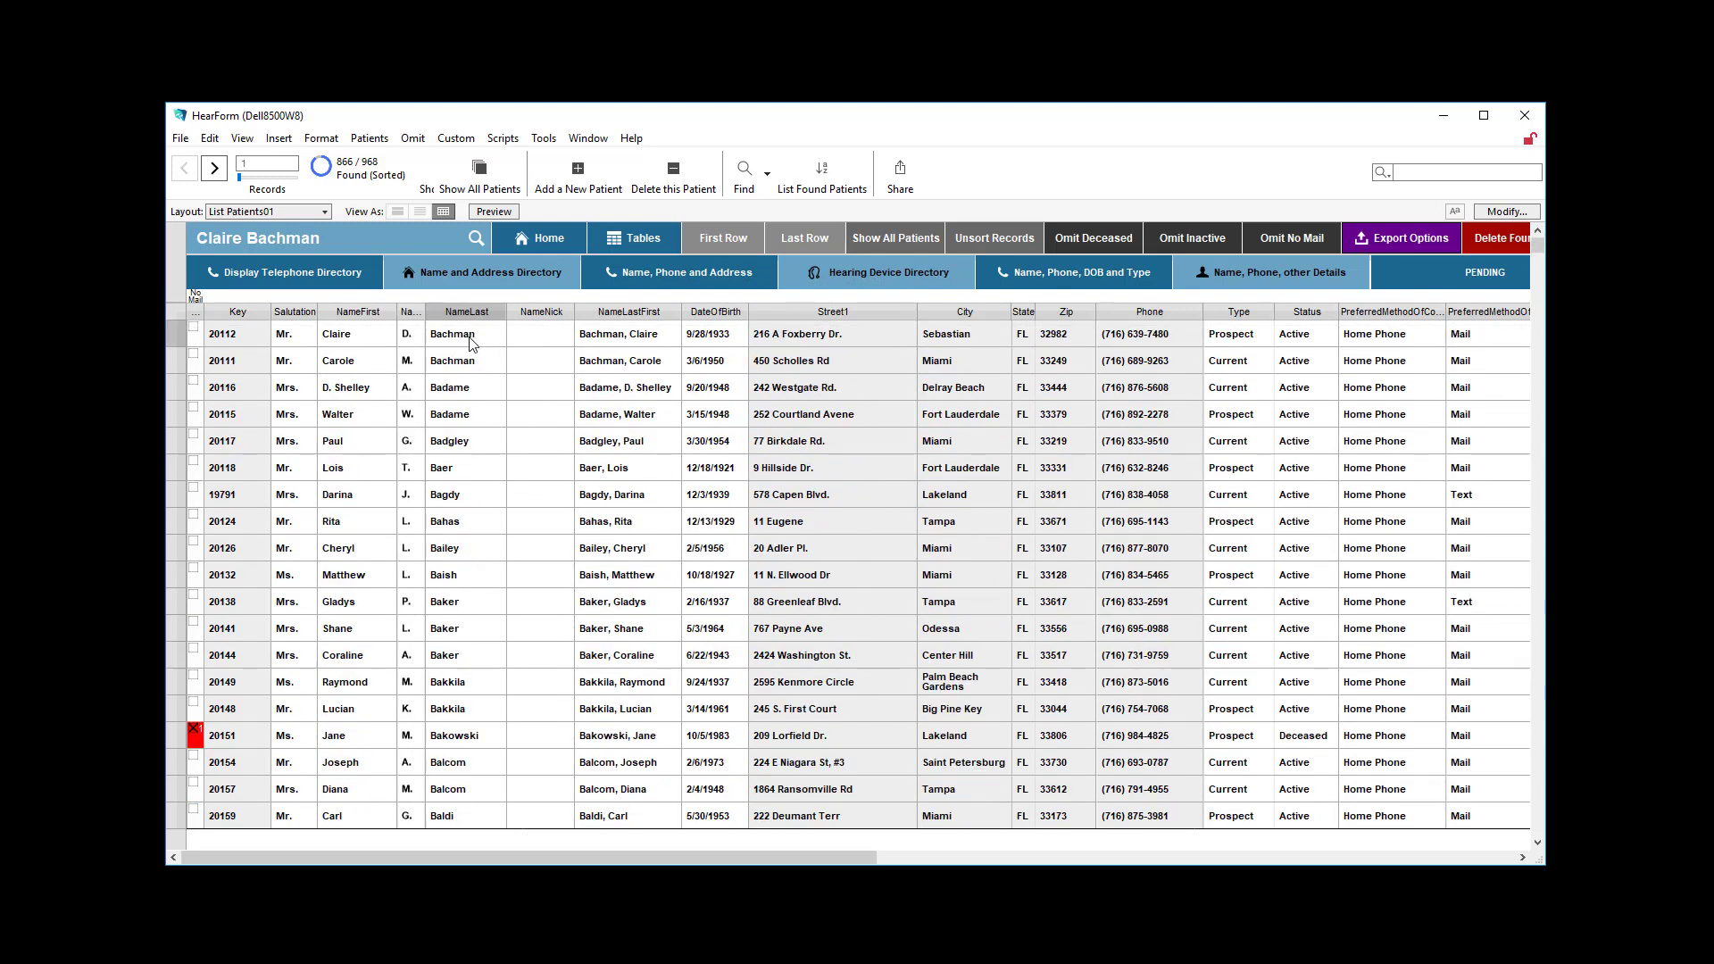
# Find patients born after 2000, using the criterion >2000 in the DateOfBirth field.
pyautogui.click(722, 336)
pyautogui.hotkey('ctrl', 'f')
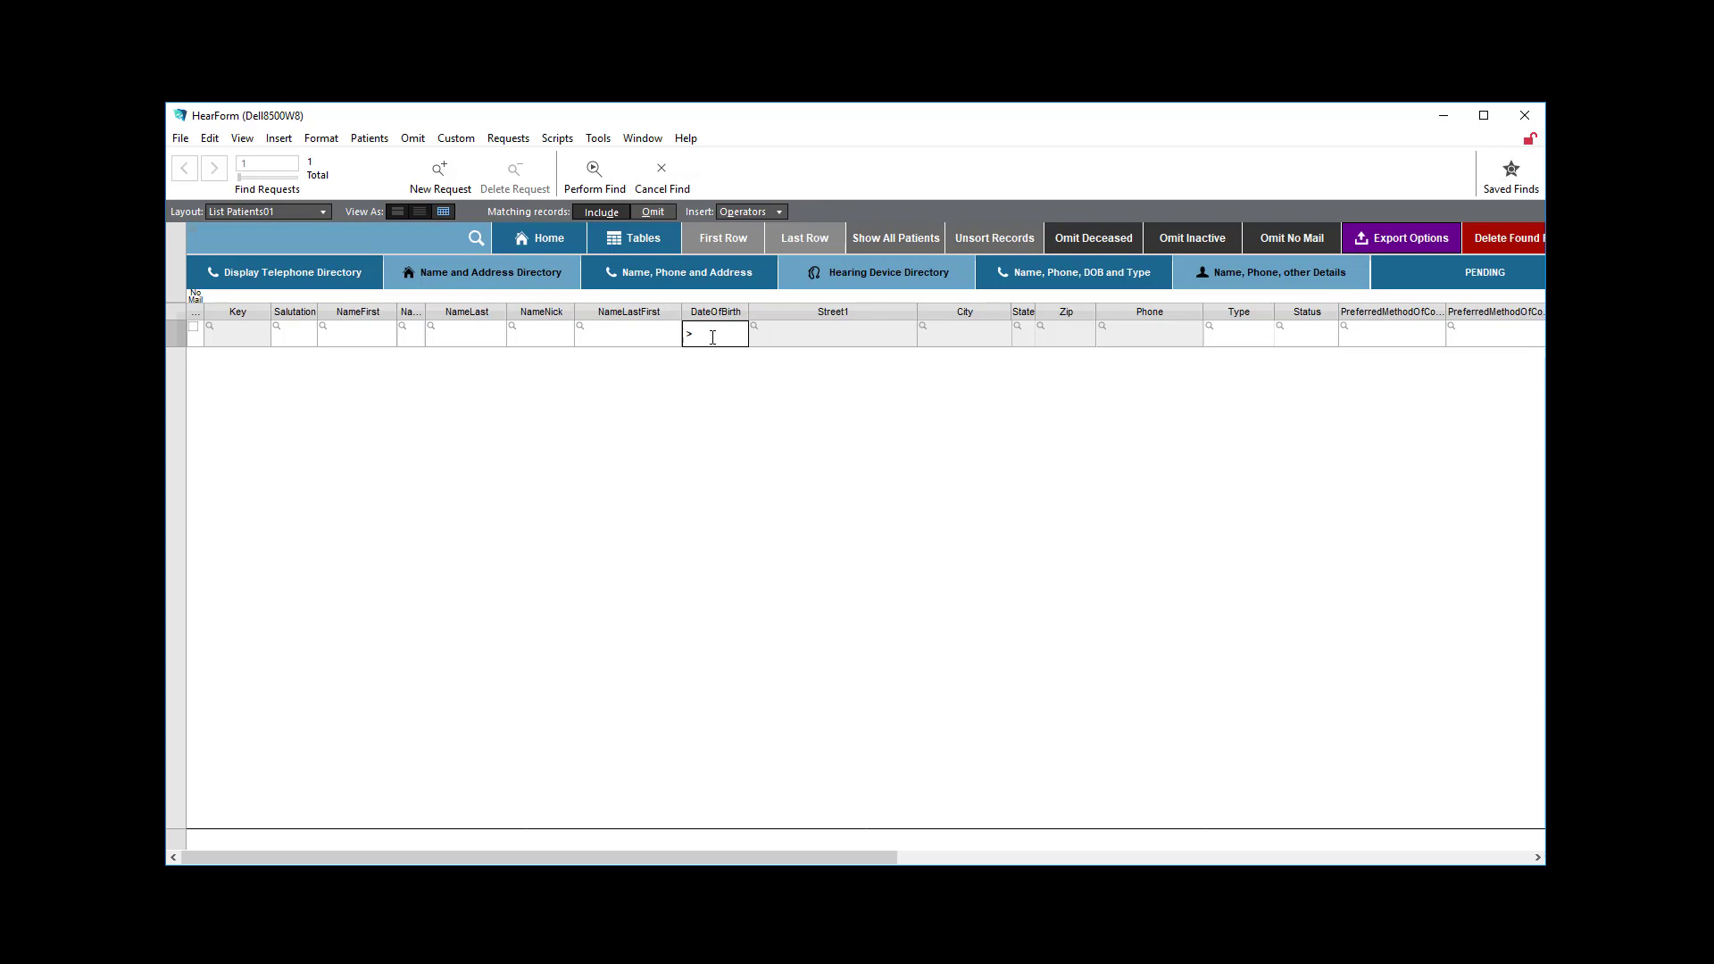
pyautogui.click(758, 213)
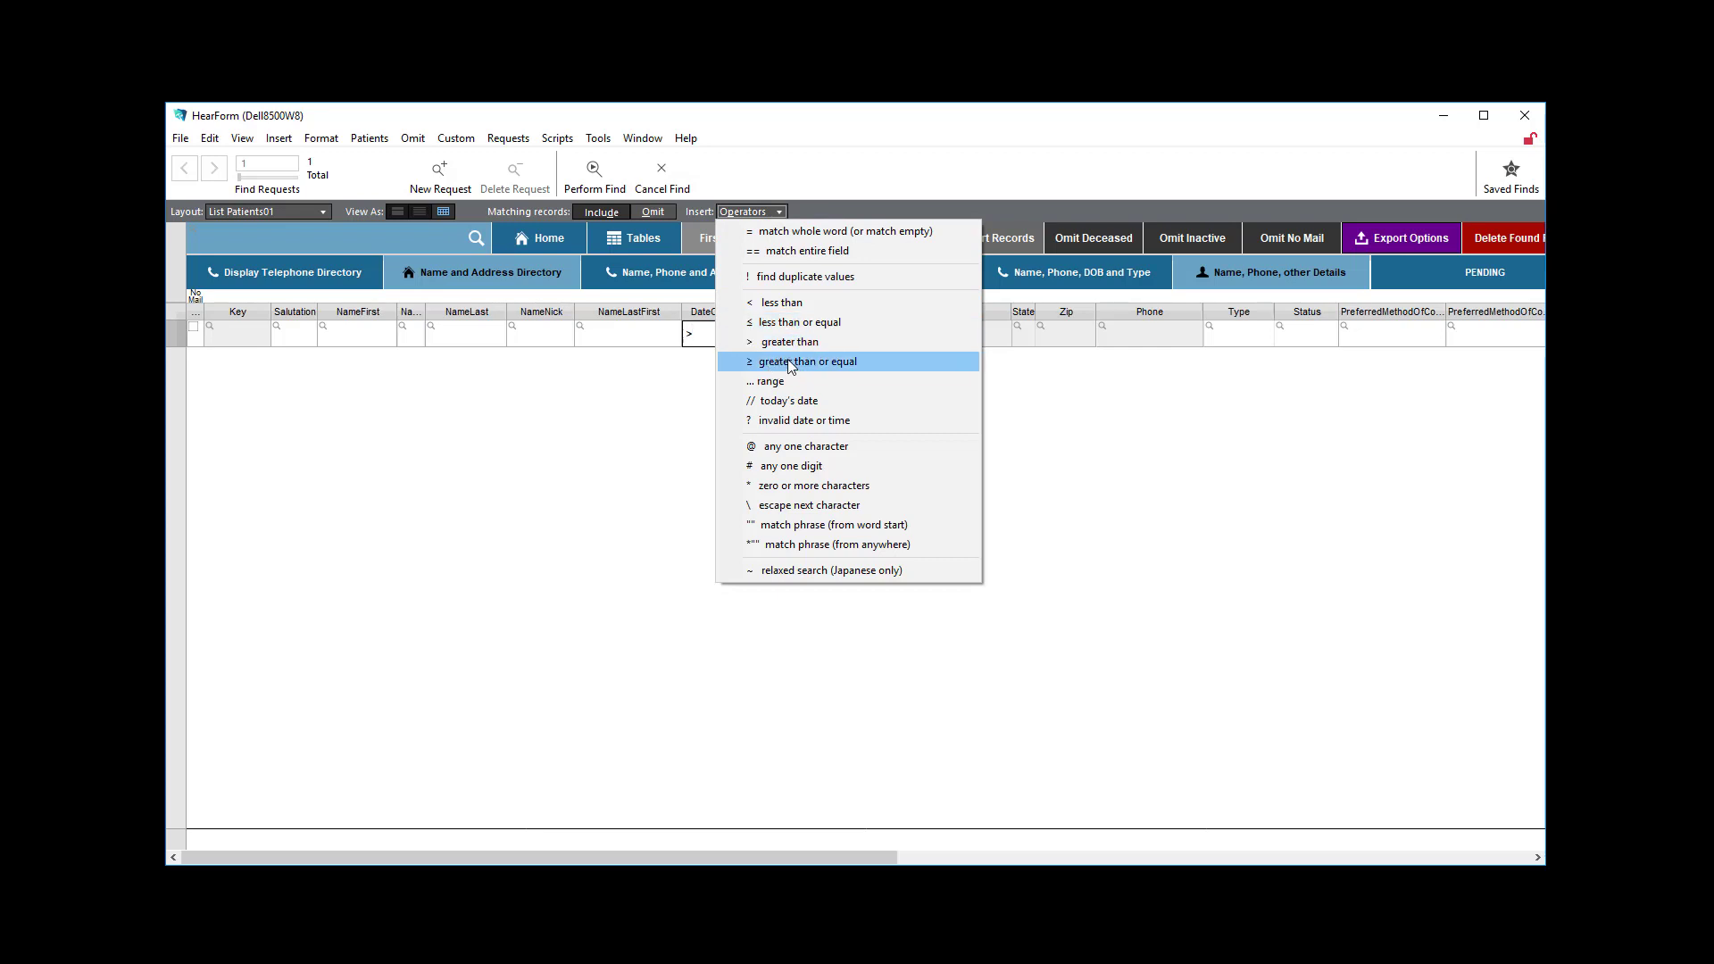
pyautogui.click(698, 334)
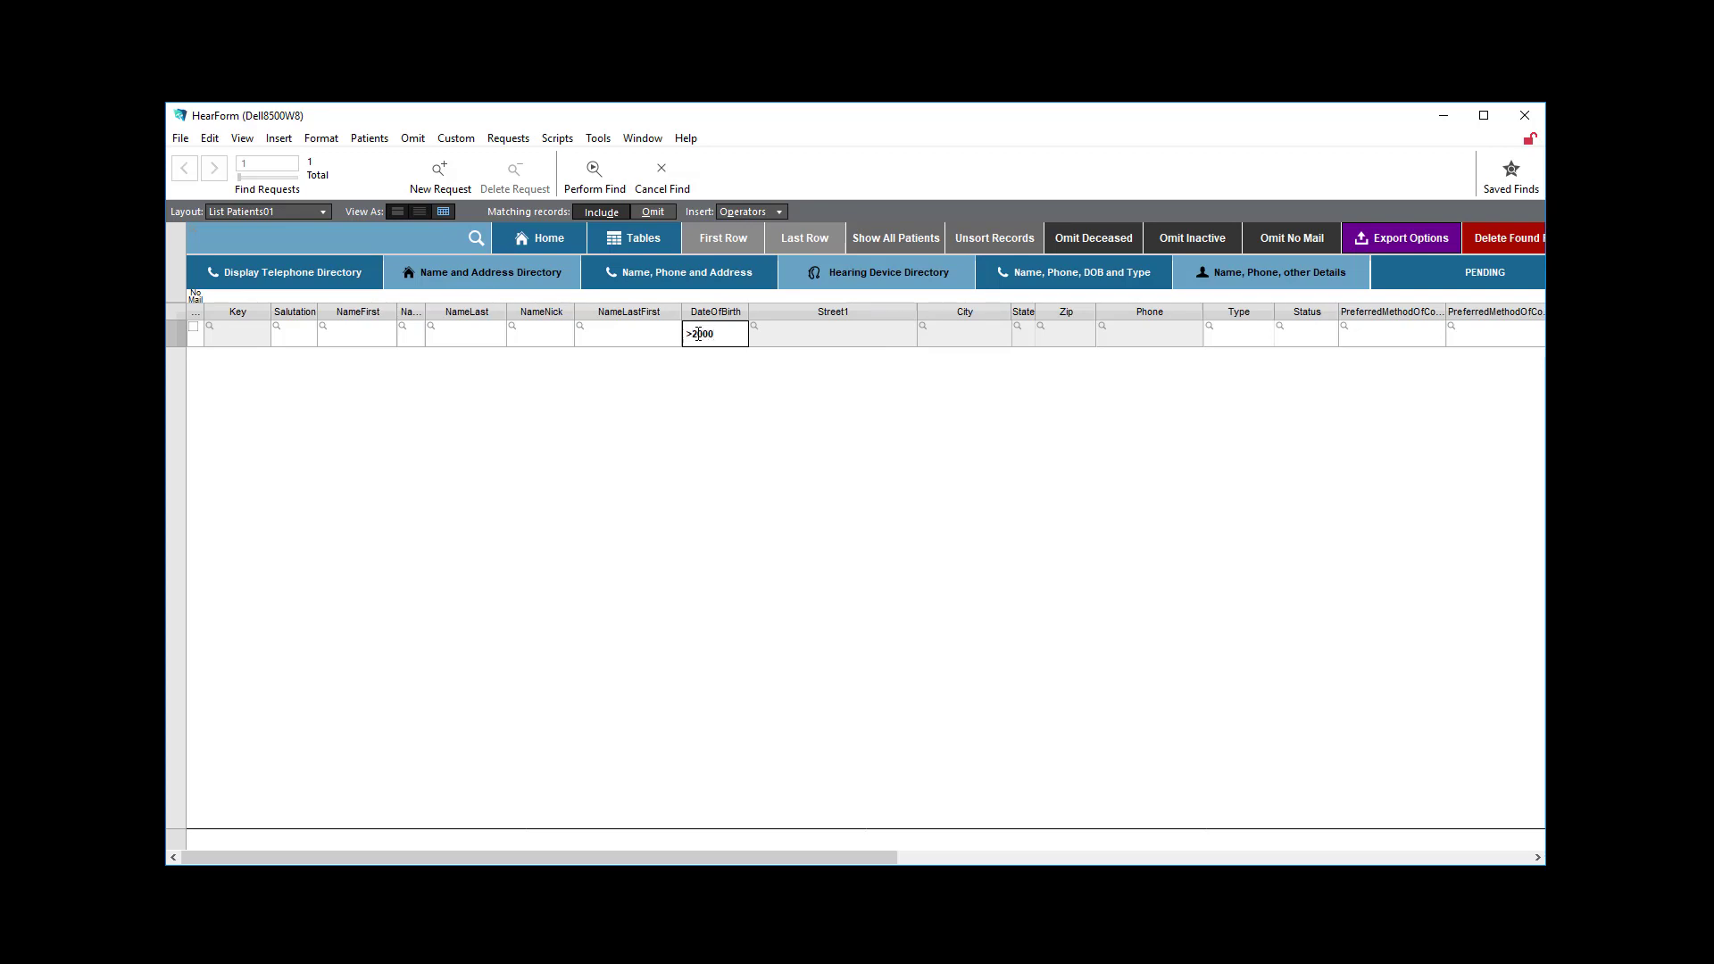
pyautogui.click(593, 173)
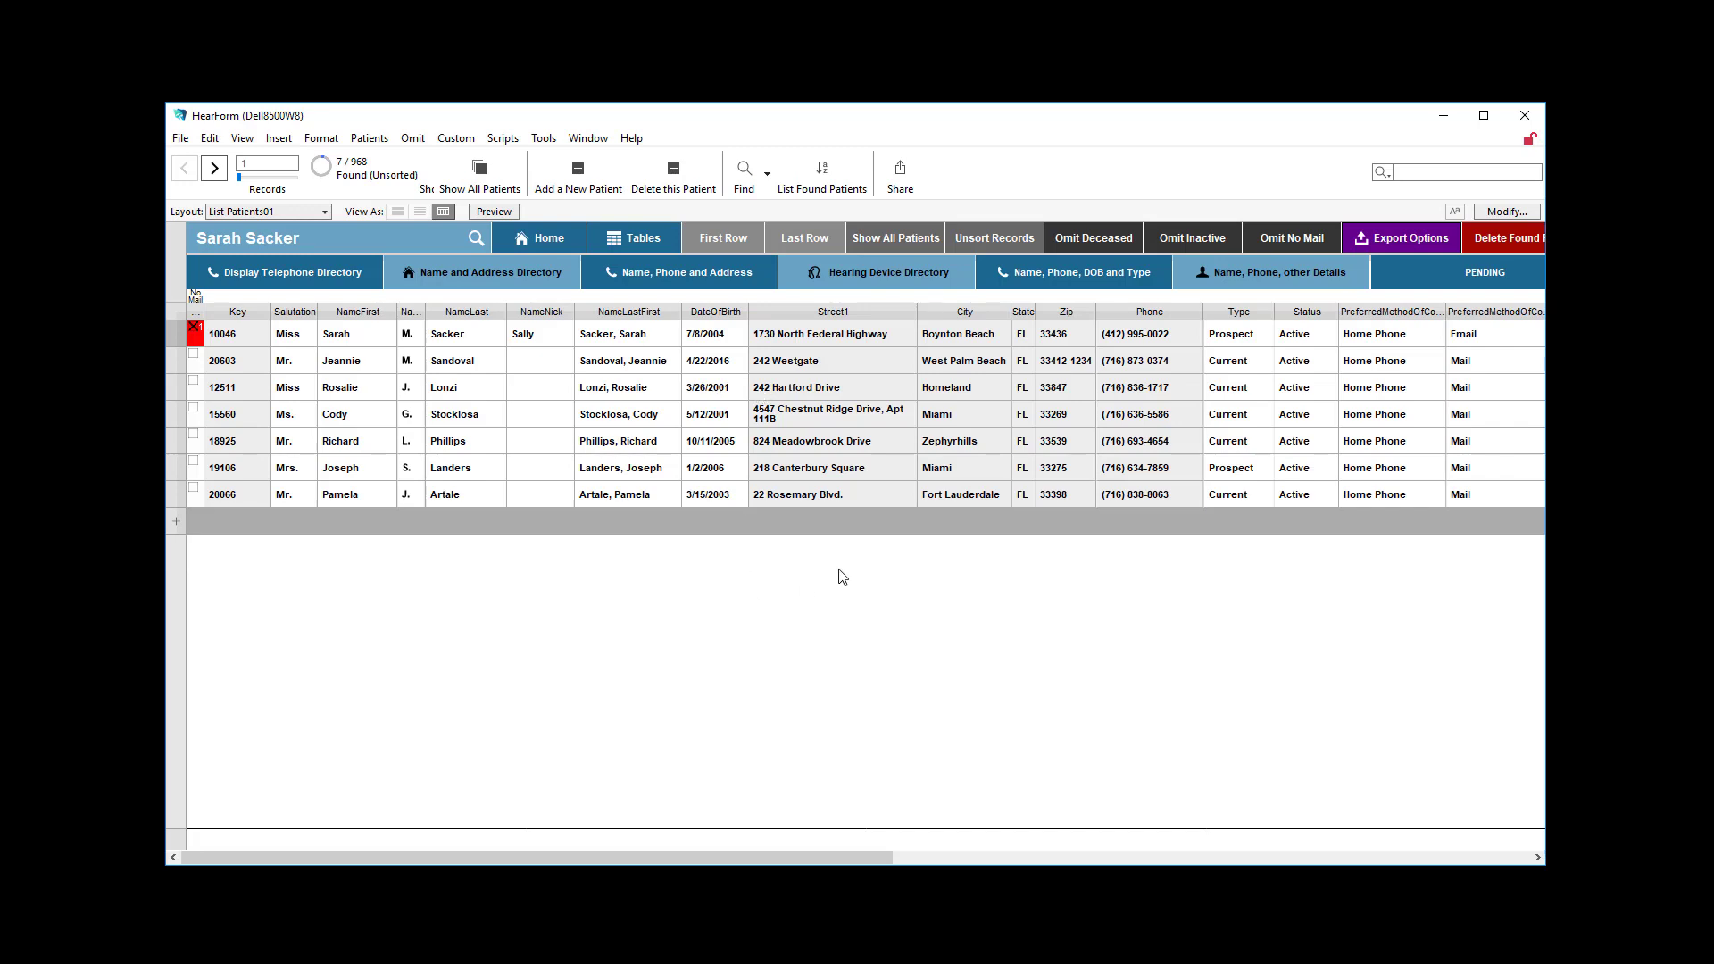
# Find patients born from 1934 through 2000, using the range criterion */*/1934...*/*/2000 in the DateOfBirth field.
pyautogui.hotkey('ctrl', 'f')
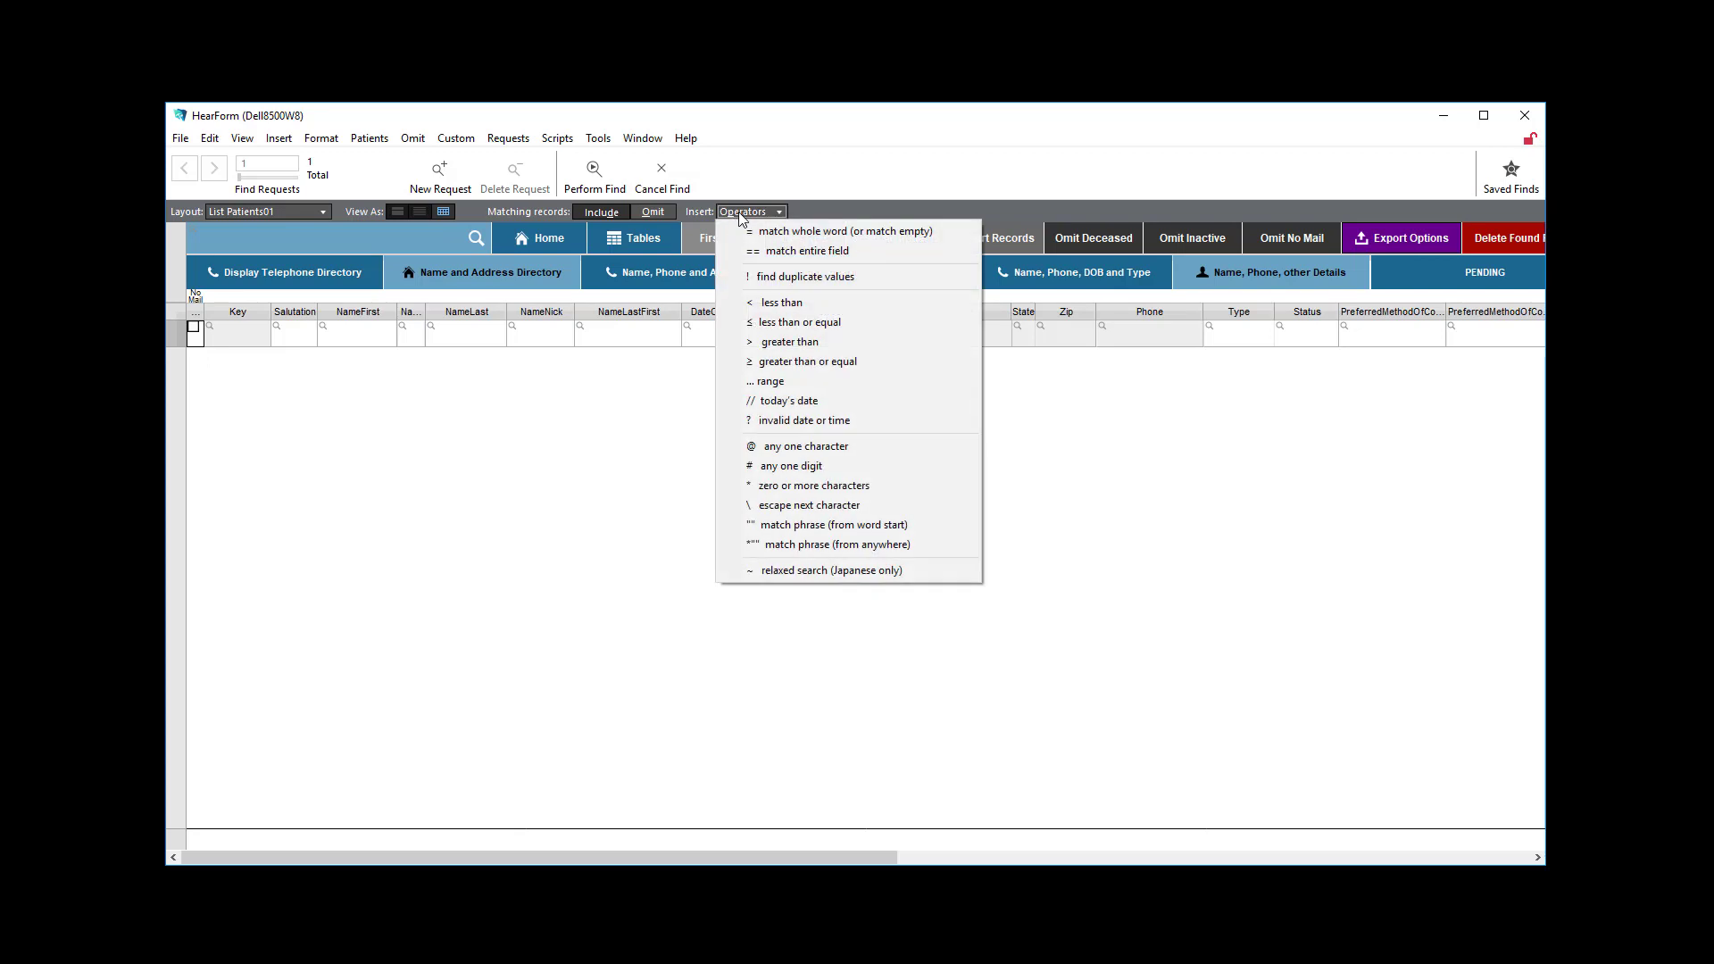
pyautogui.click(774, 380)
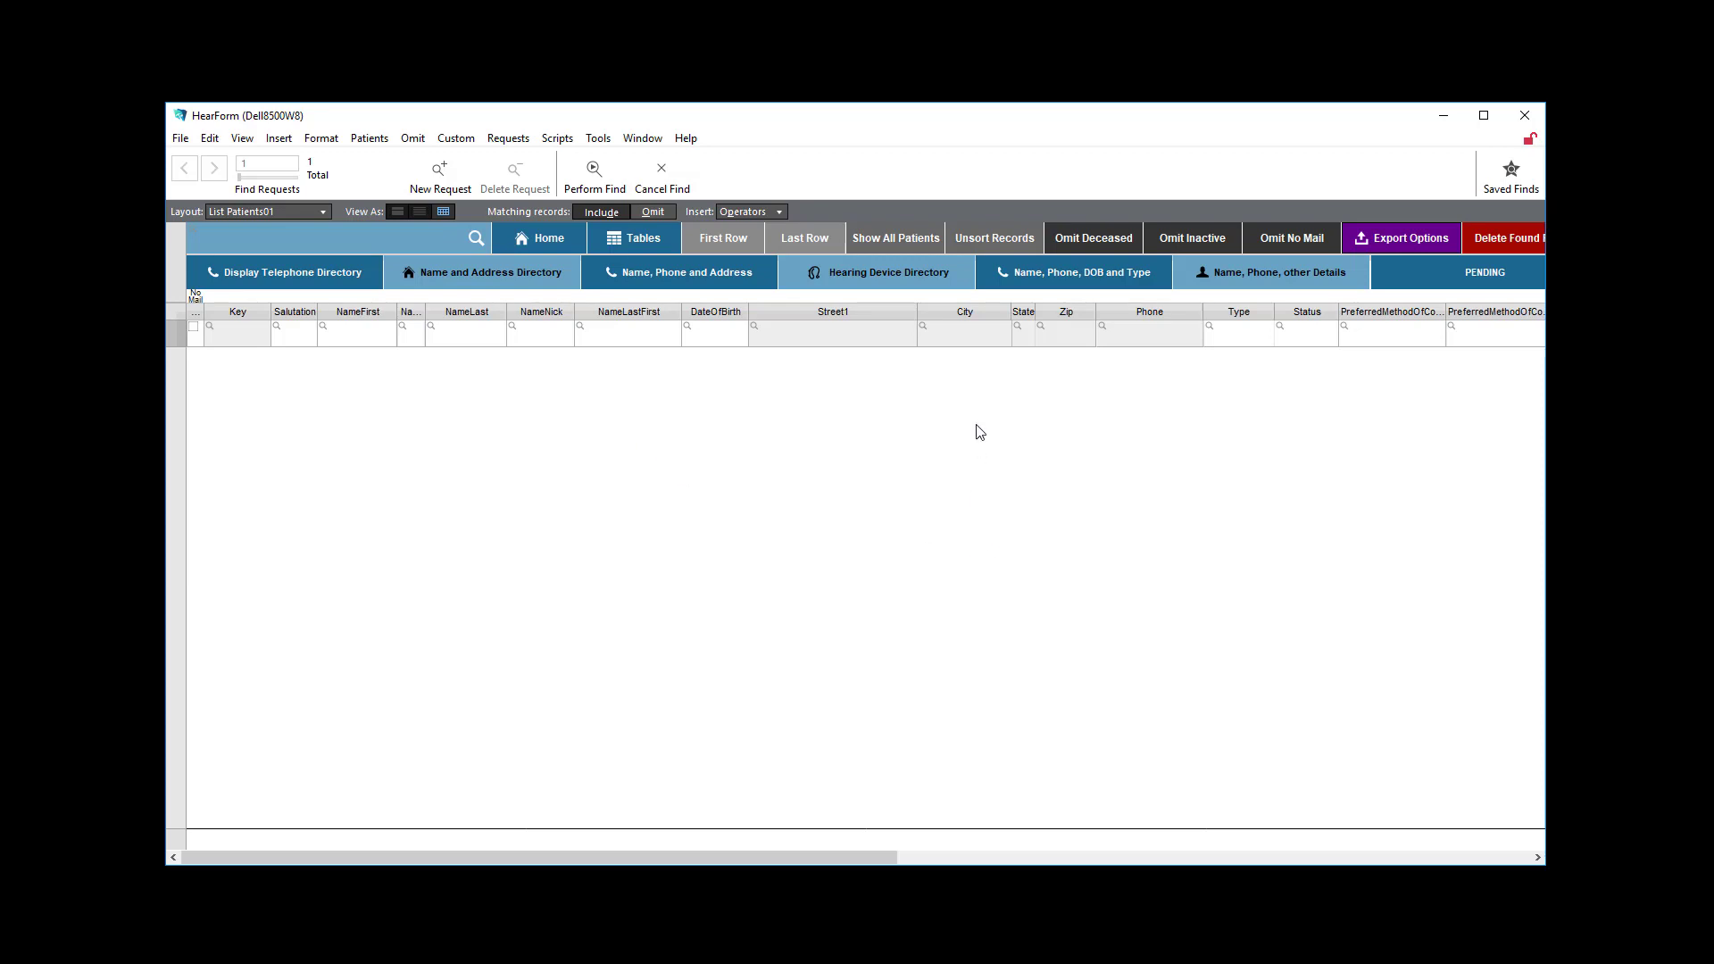
pyautogui.click(720, 333)
pyautogui.write('000')
pyautogui.click(798, 333)
pyautogui.click(738, 341)
pyautogui.scroll(2, 1008, 429)
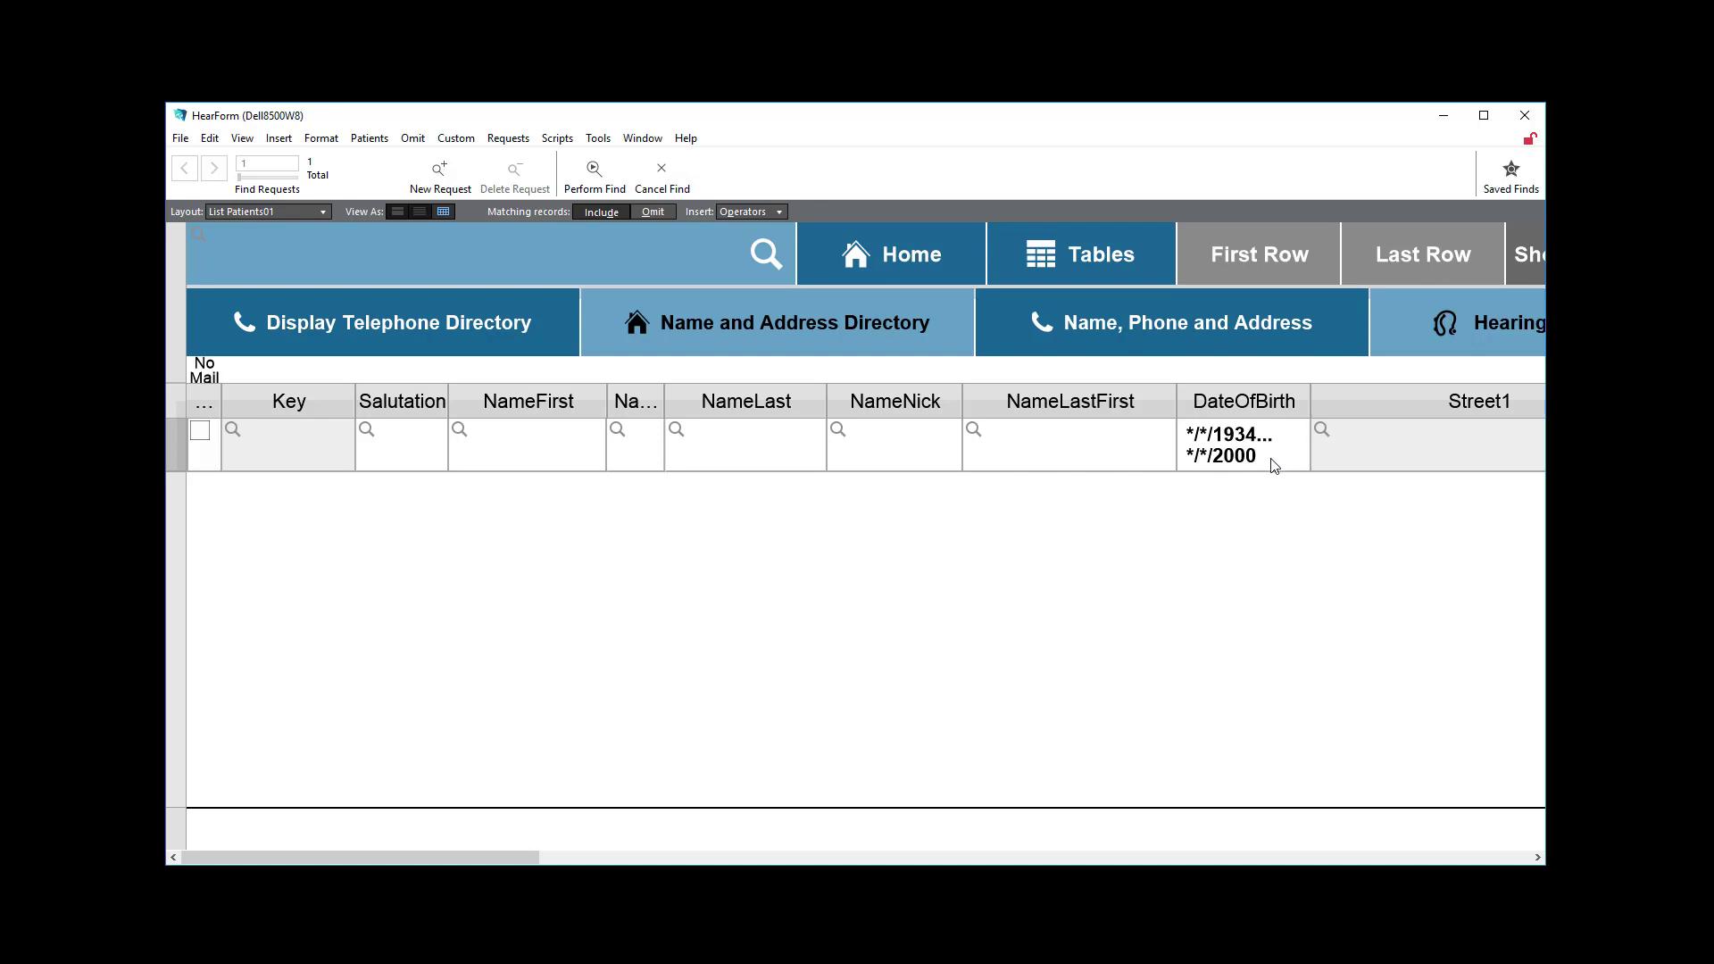
pyautogui.click(594, 174)
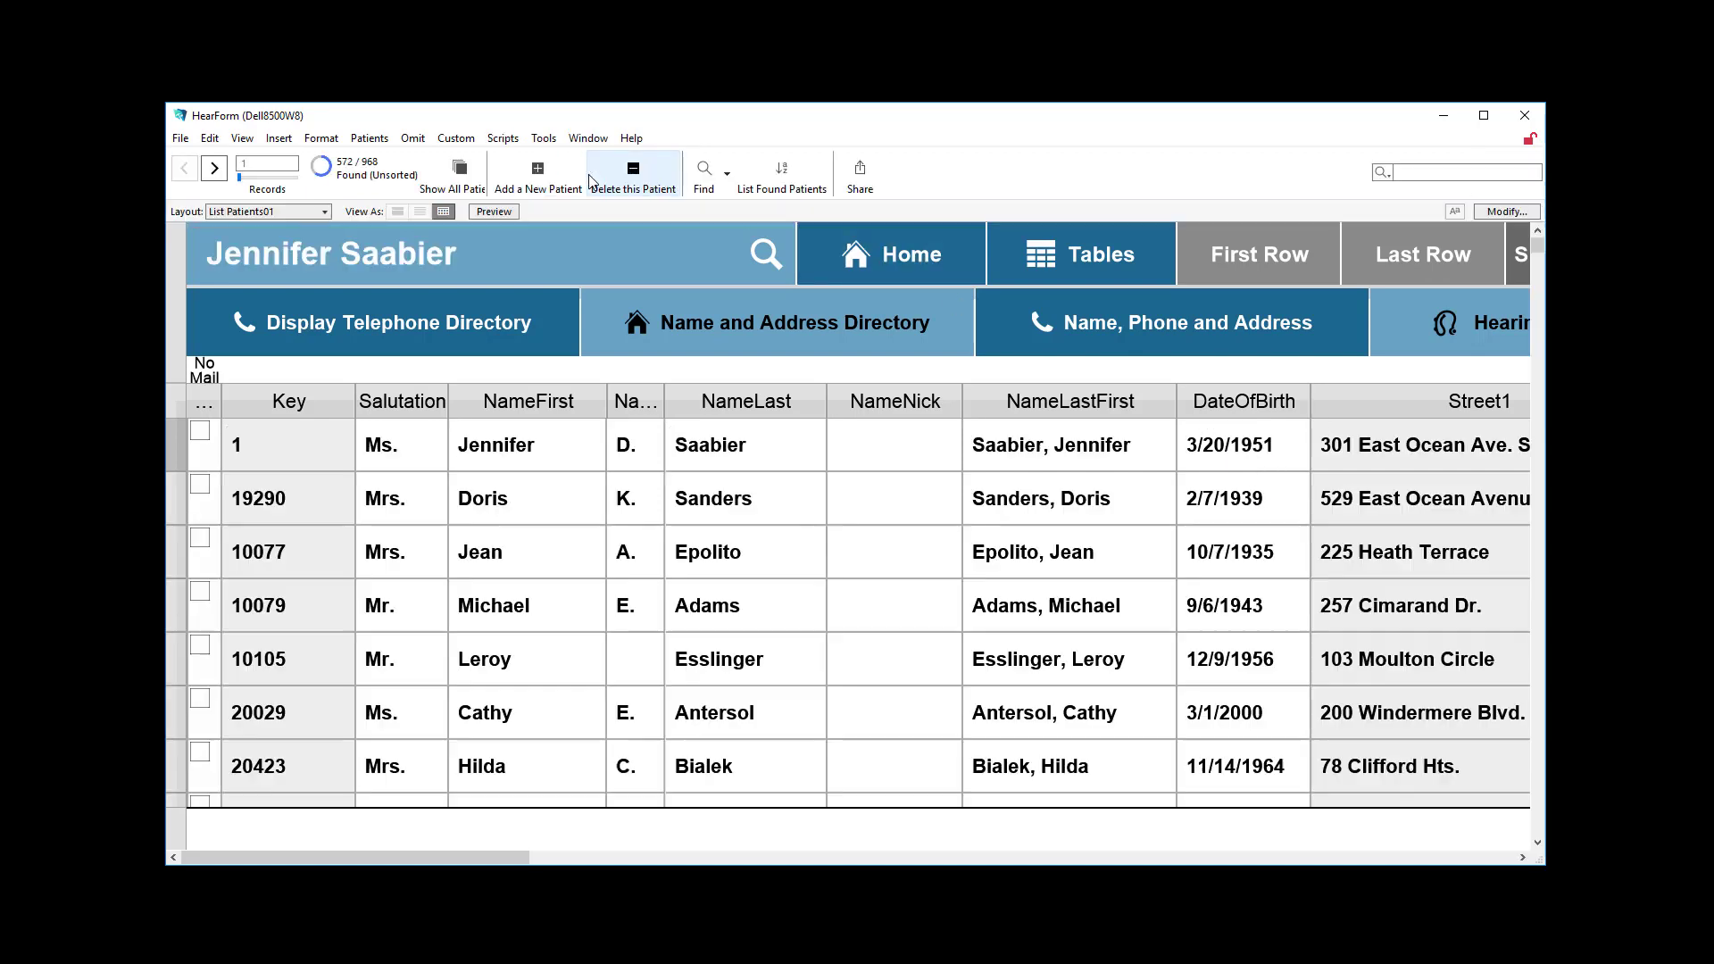
# Try a find with the criterion >3/*/2019 in the DateOfBirth field, highlighting its individual parts.
pyautogui.click(1229, 443)
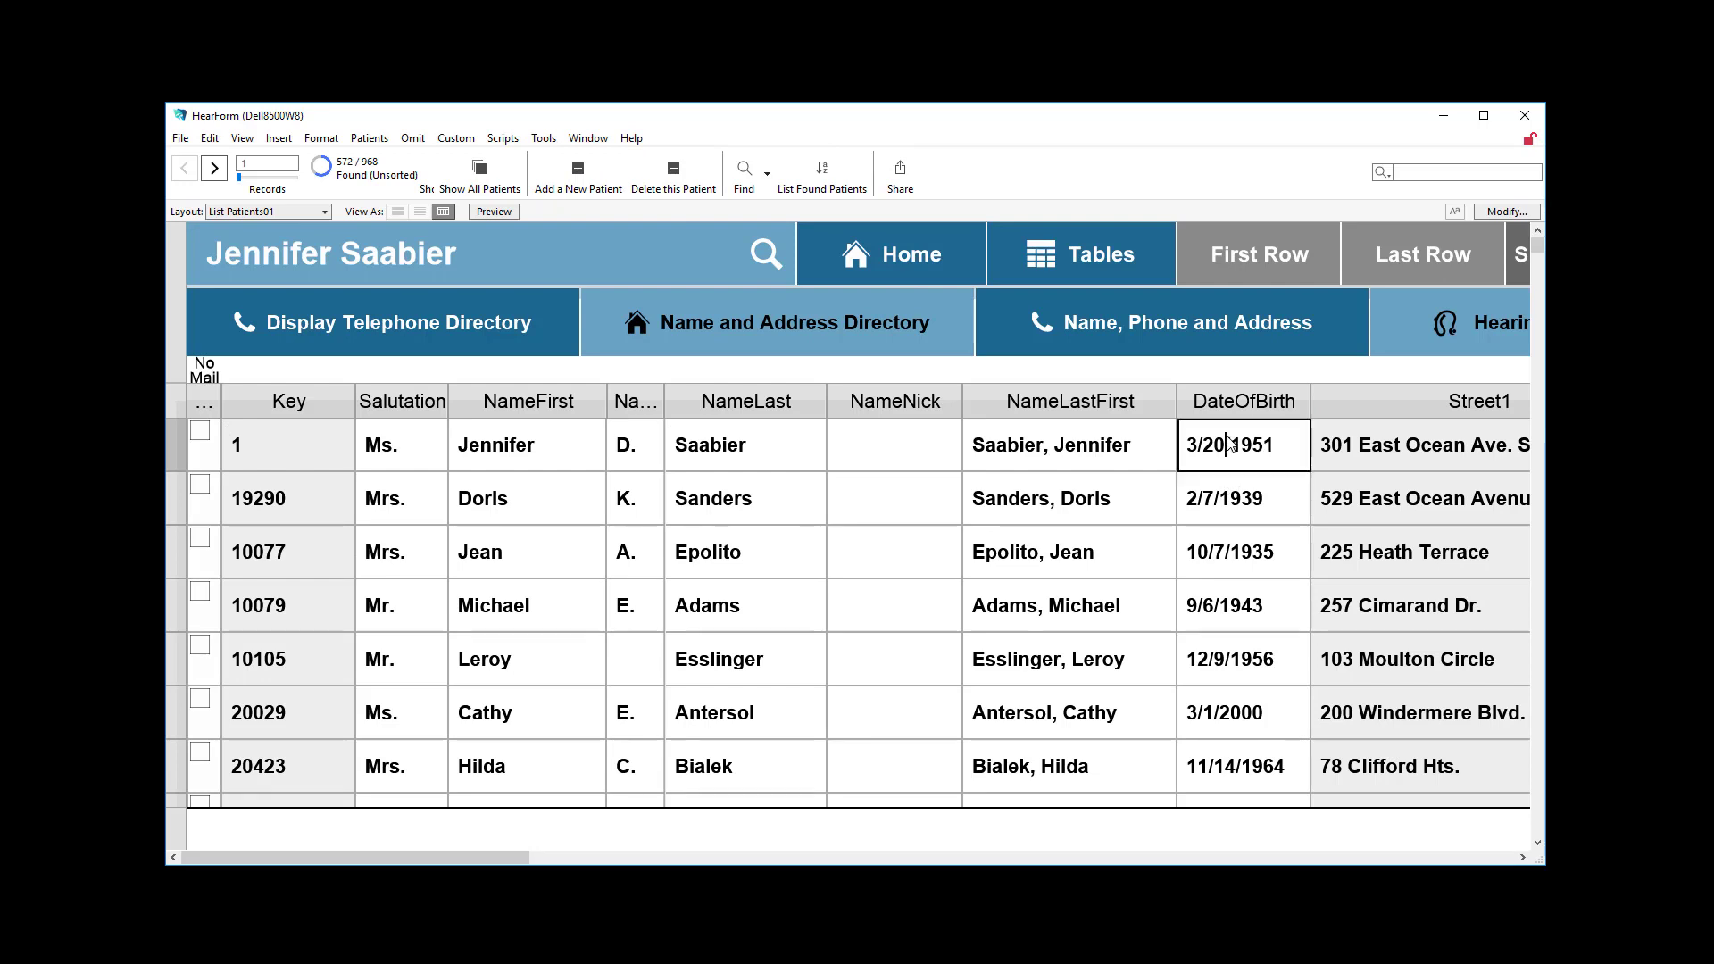
pyautogui.hotkey('ctrl', 'f')
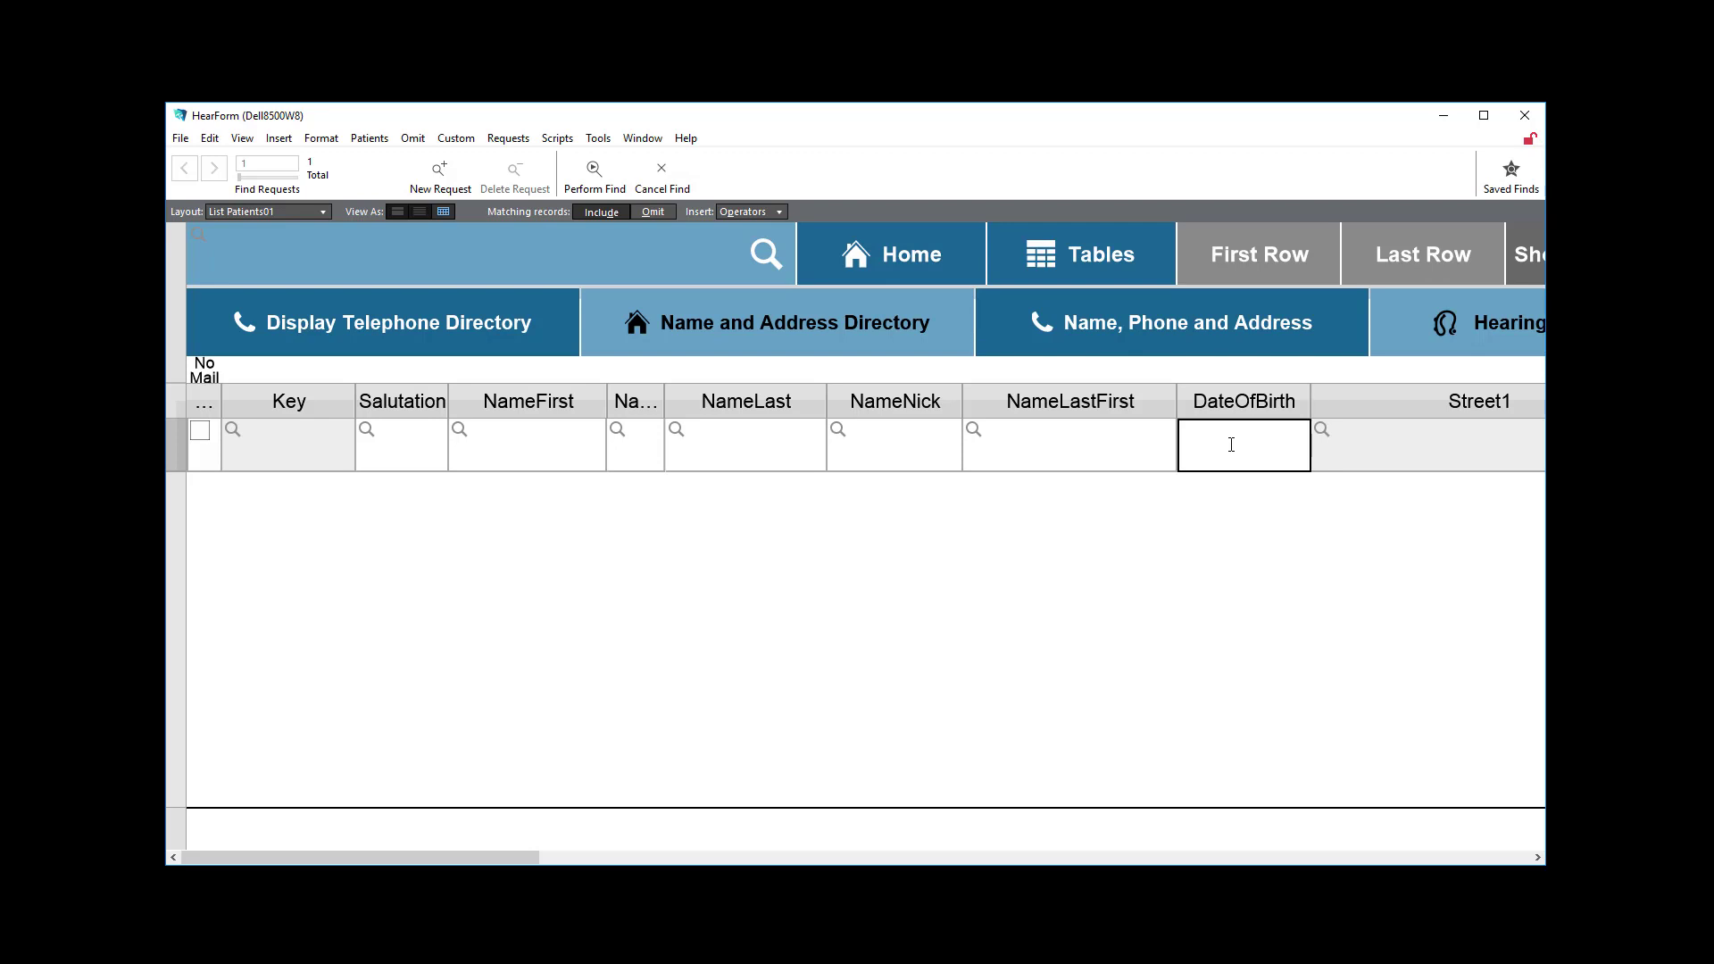
pyautogui.write('>3')
pyautogui.click(1395, 444)
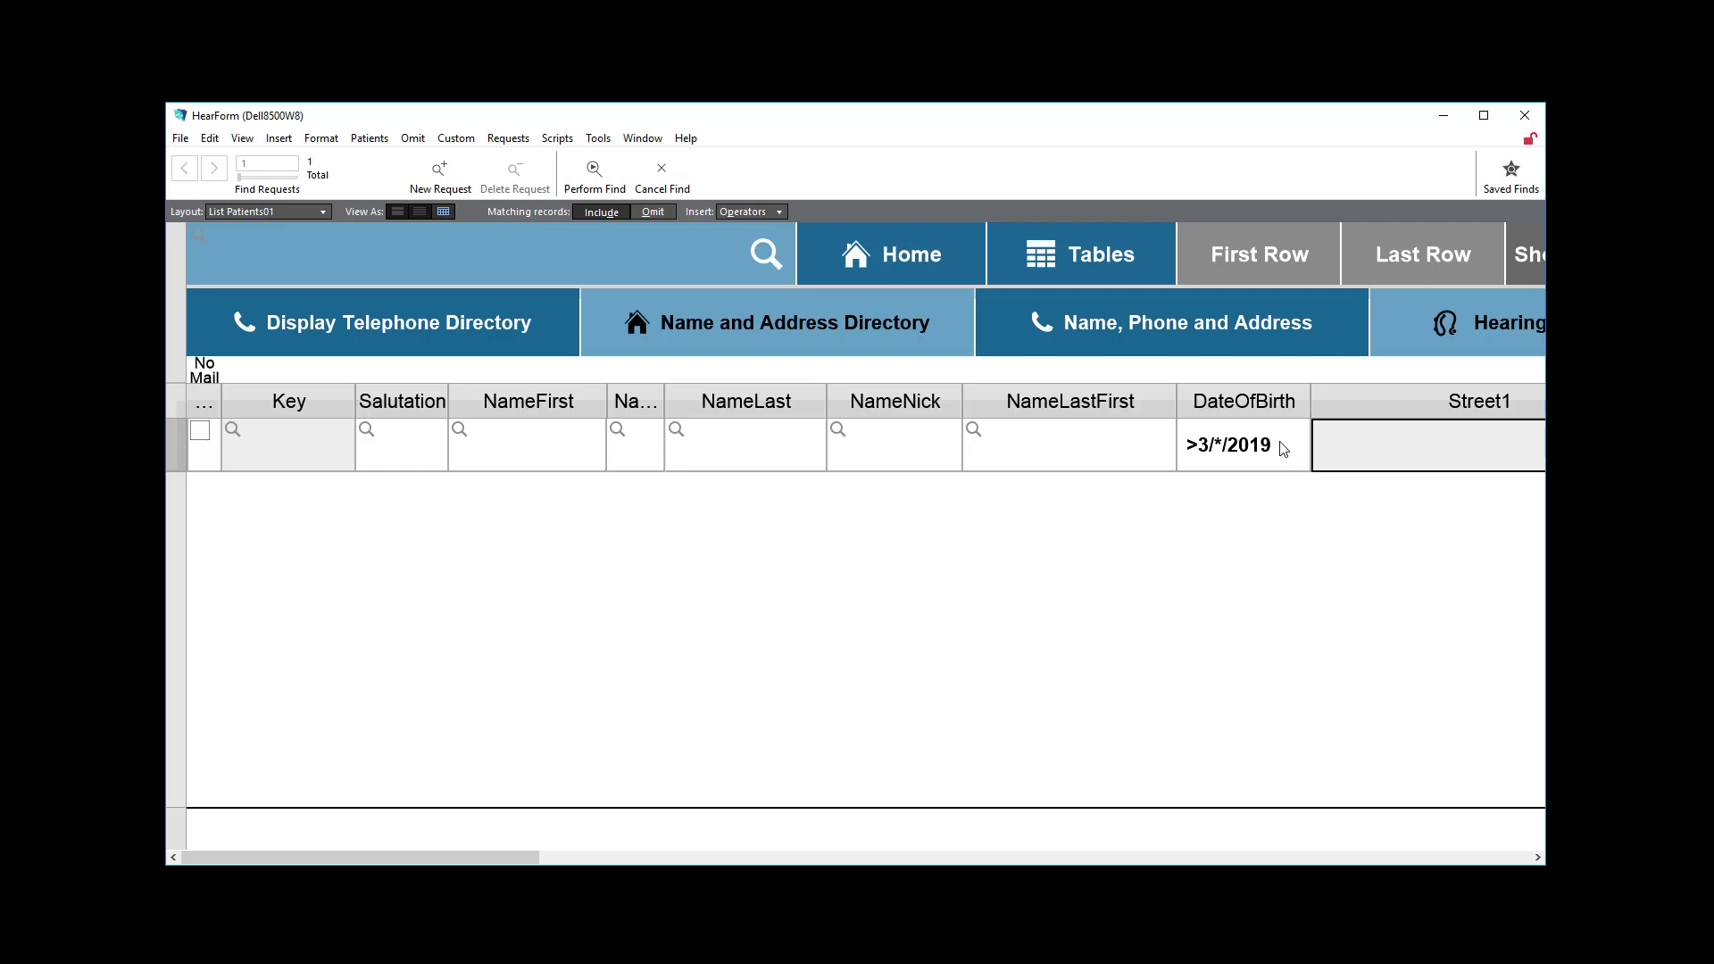
pyautogui.click(1199, 448)
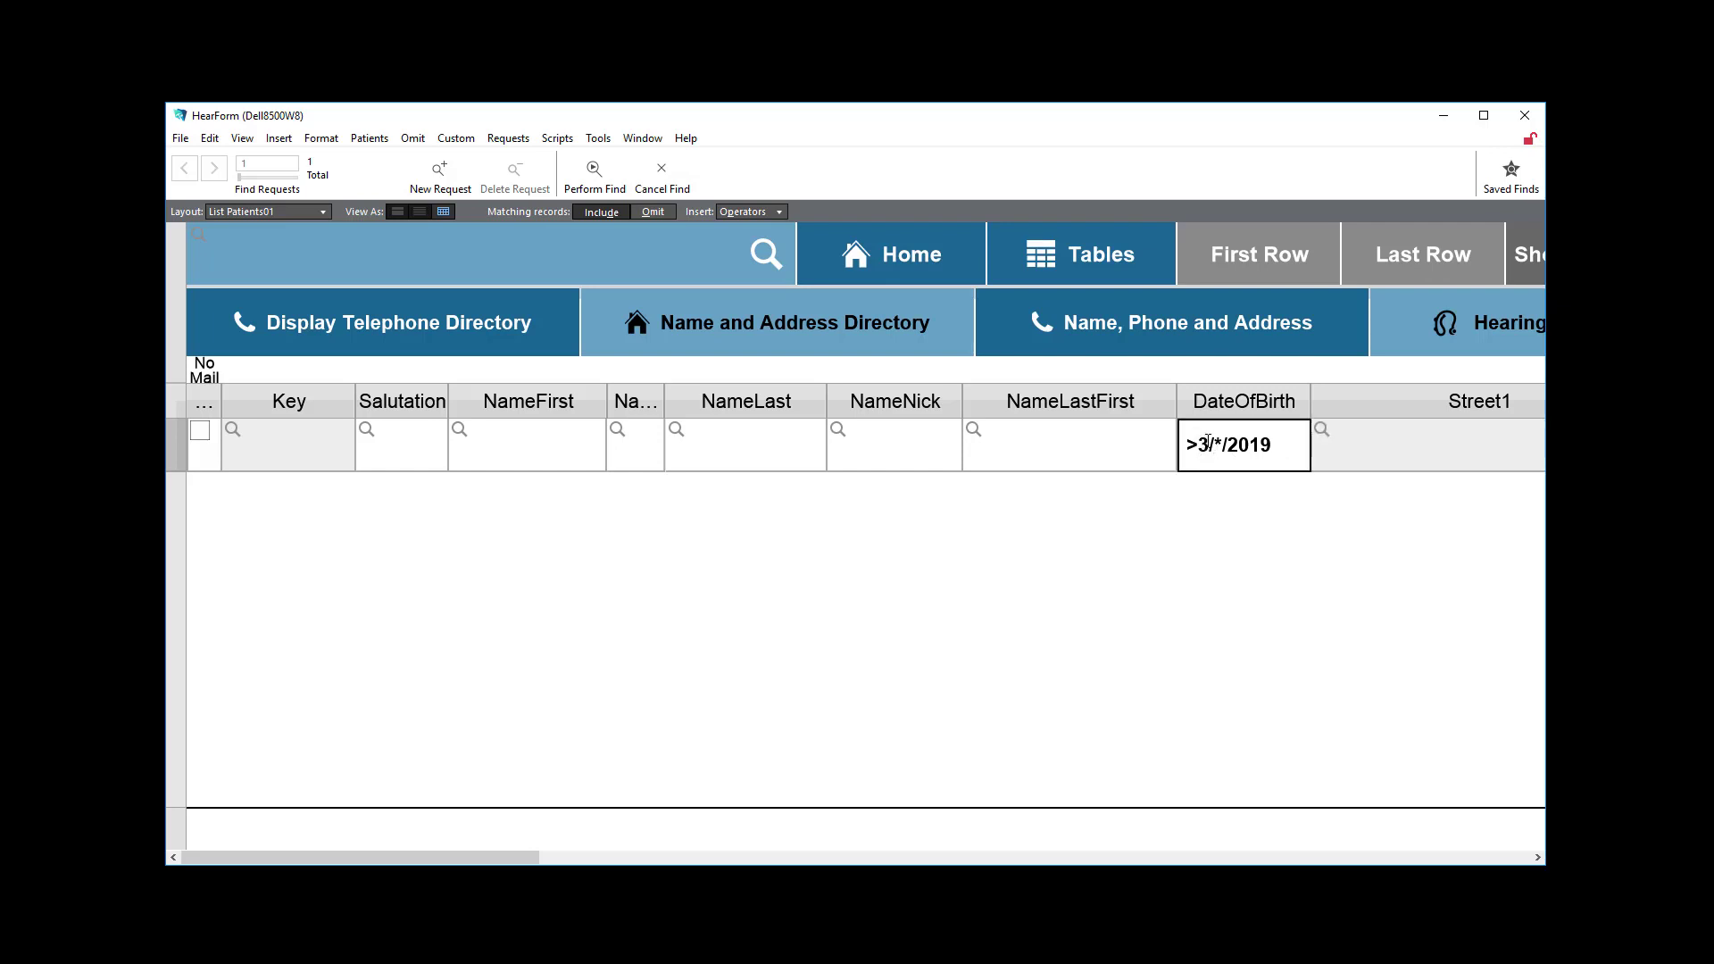
pyautogui.doubleClick(1204, 443)
pyautogui.doubleClick(1218, 446)
pyautogui.click(1252, 550)
pyautogui.press('Return')
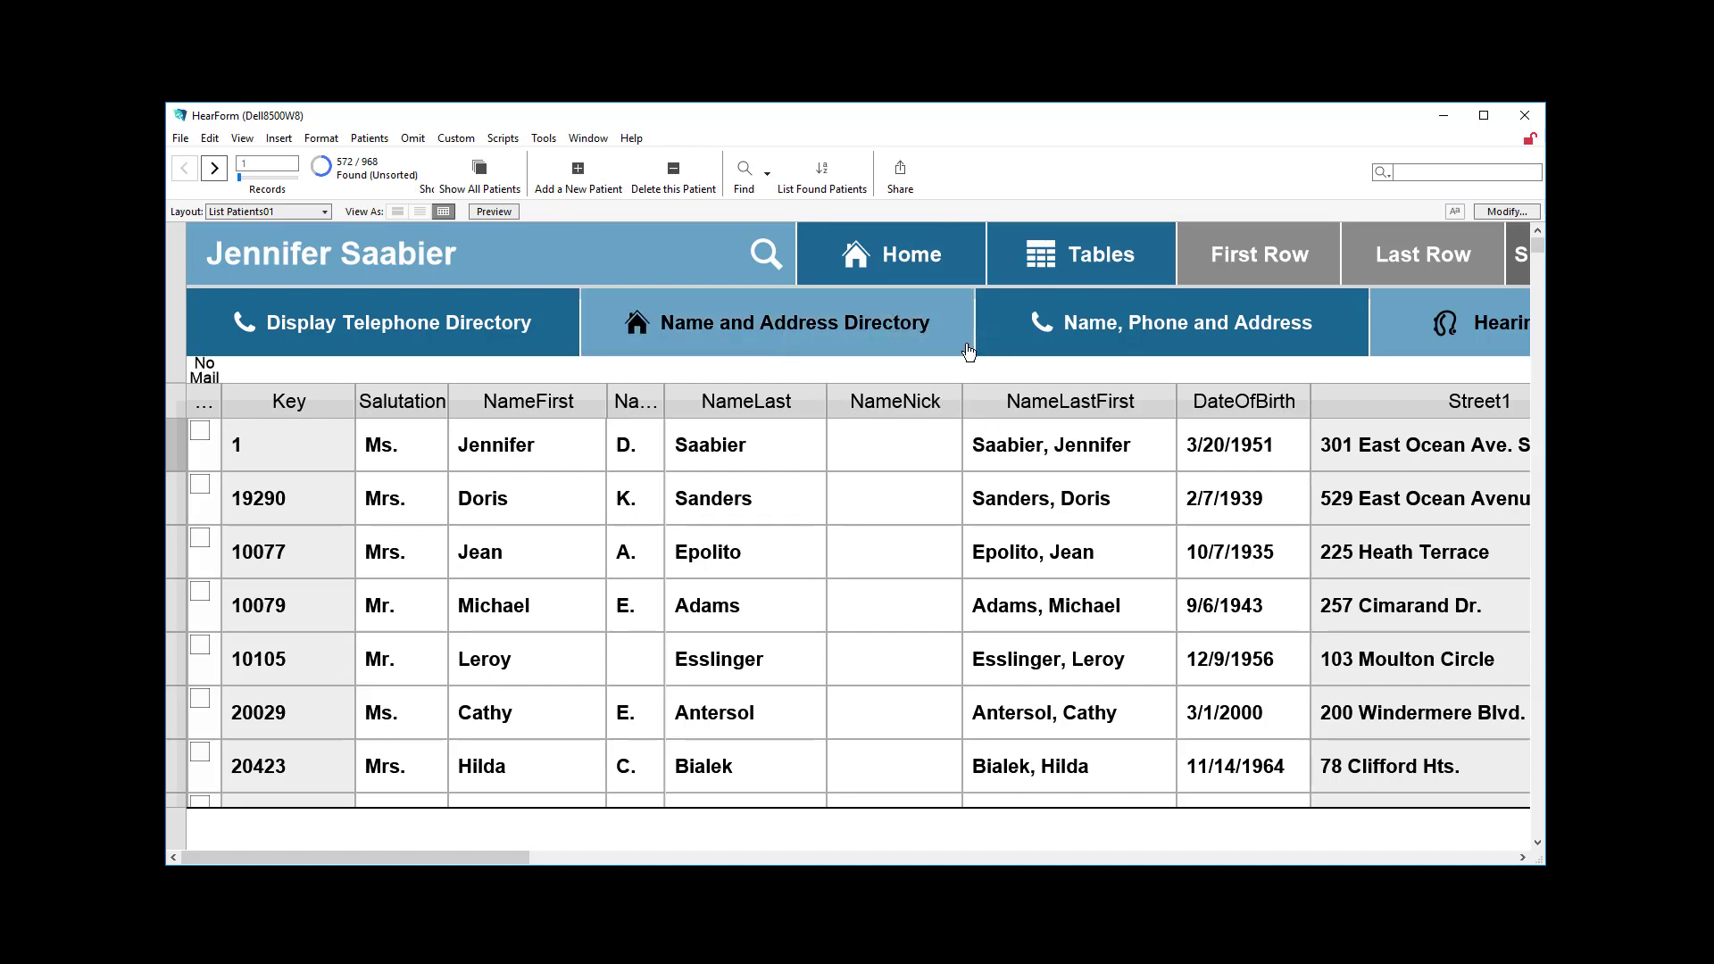
# Try the today's-date operator // as a find criterion in the DateOfBirth field, highlighting the inserted characters.
pyautogui.hotkey('ctrl', 'f')
pyautogui.click(753, 212)
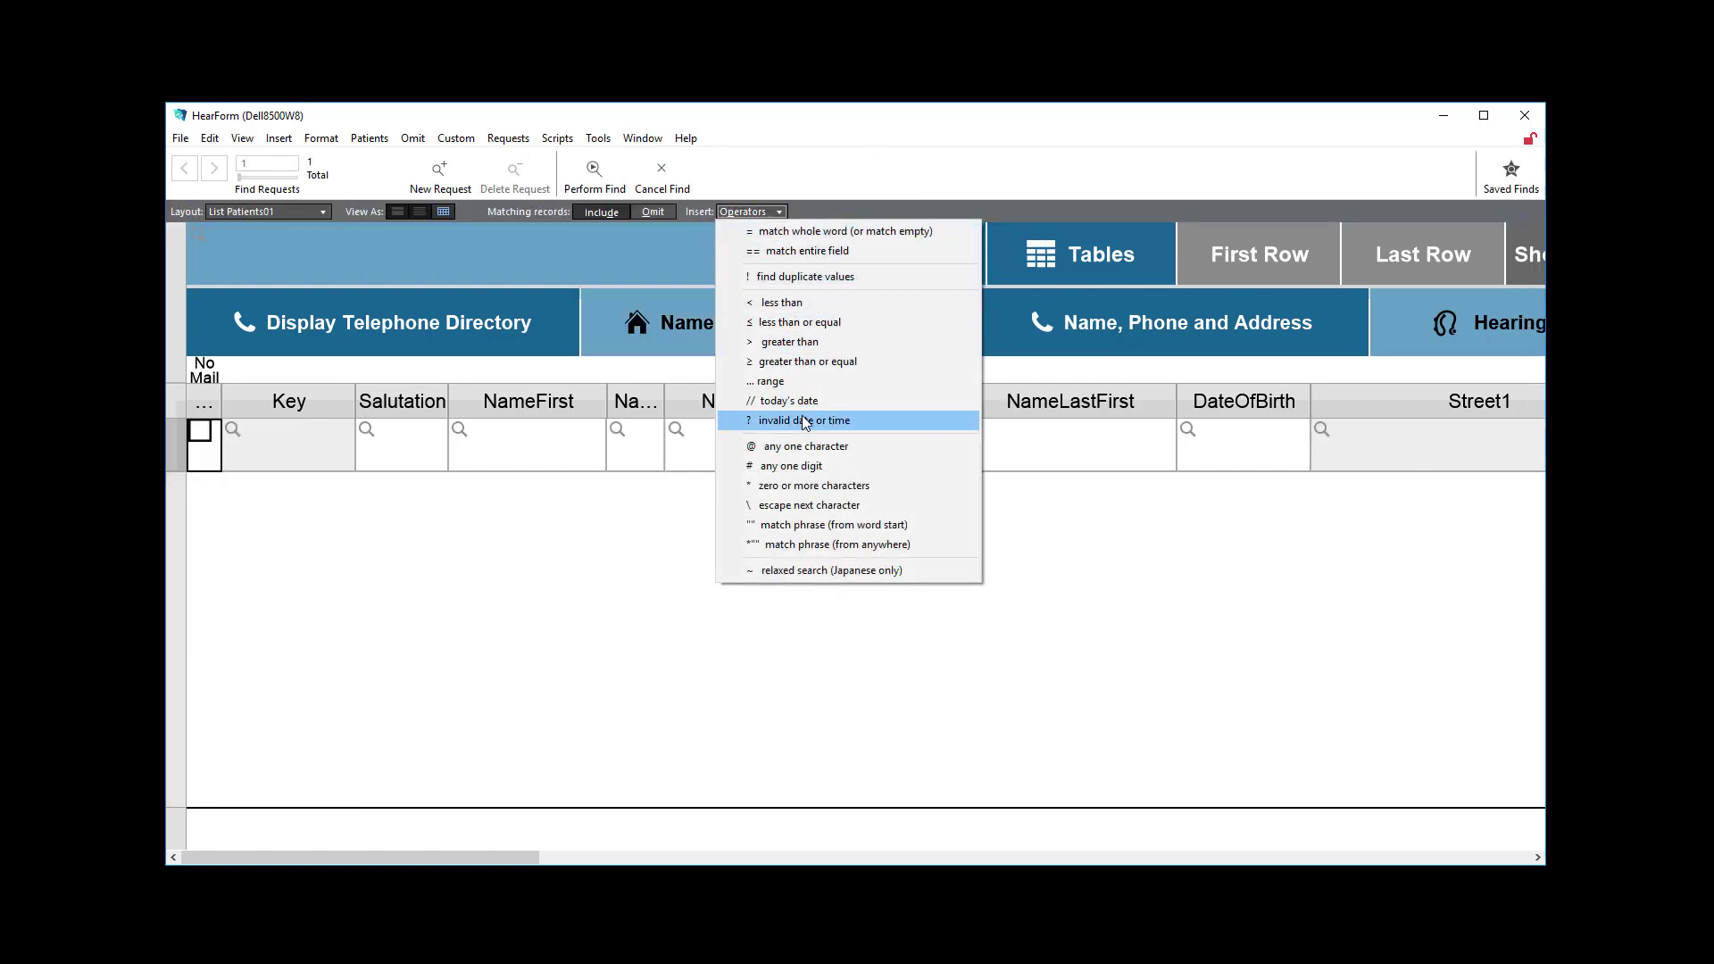
pyautogui.click(1237, 457)
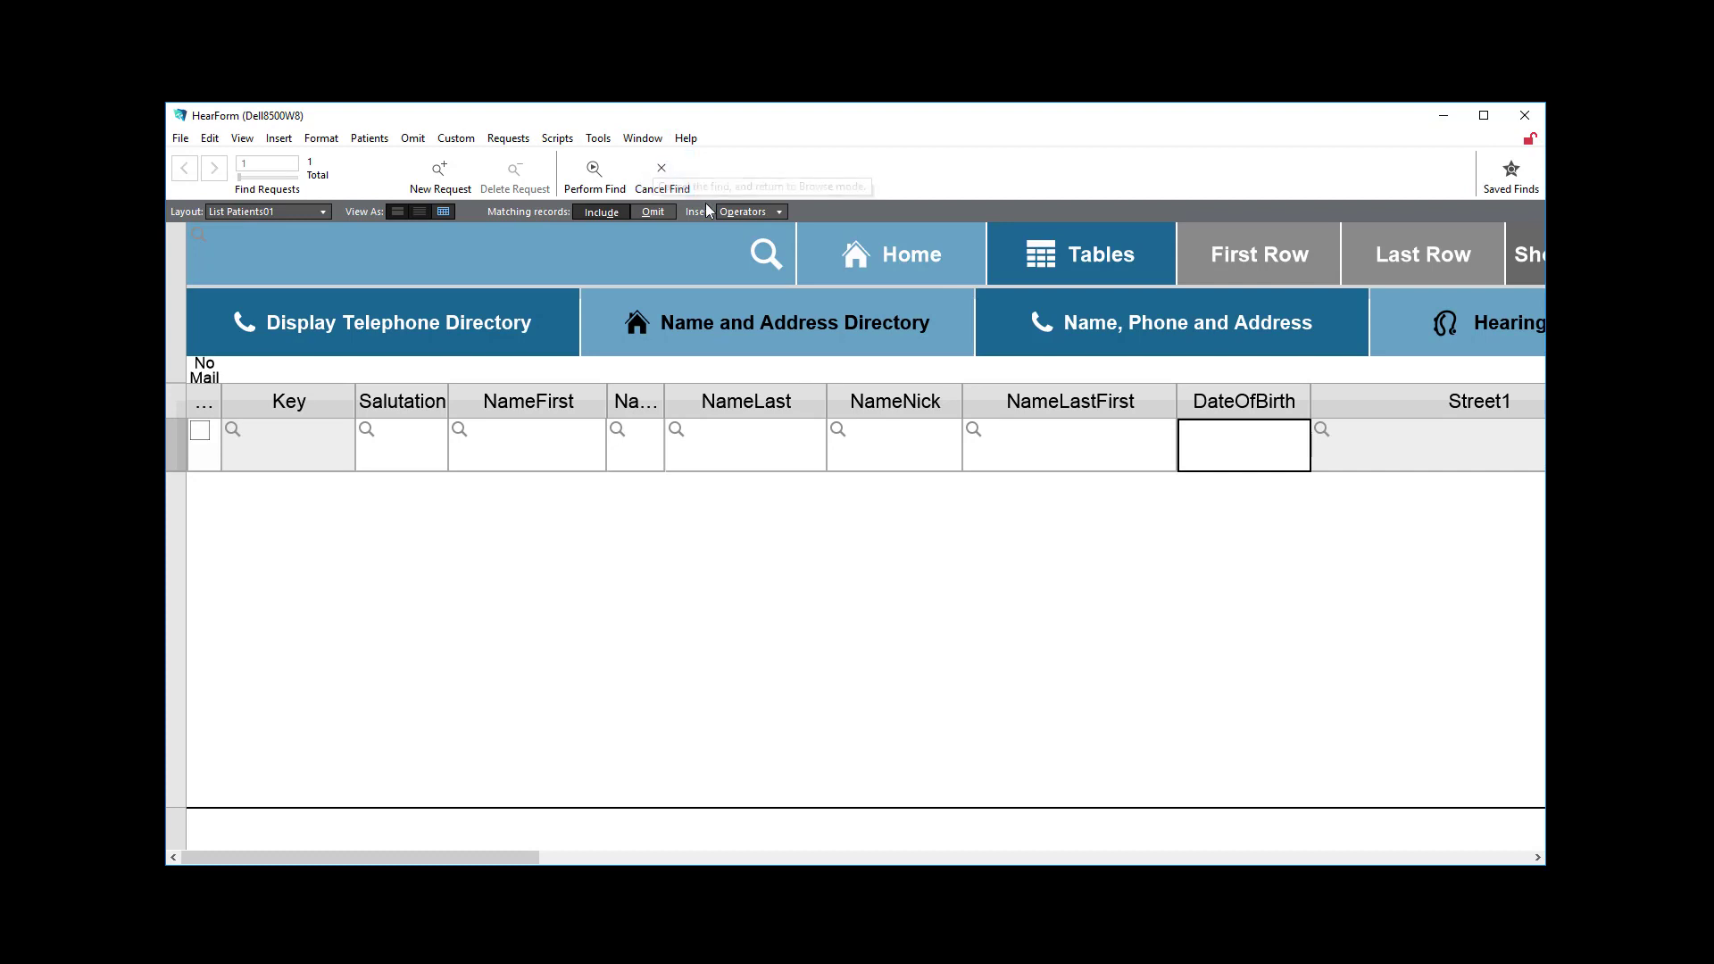
pyautogui.click(742, 212)
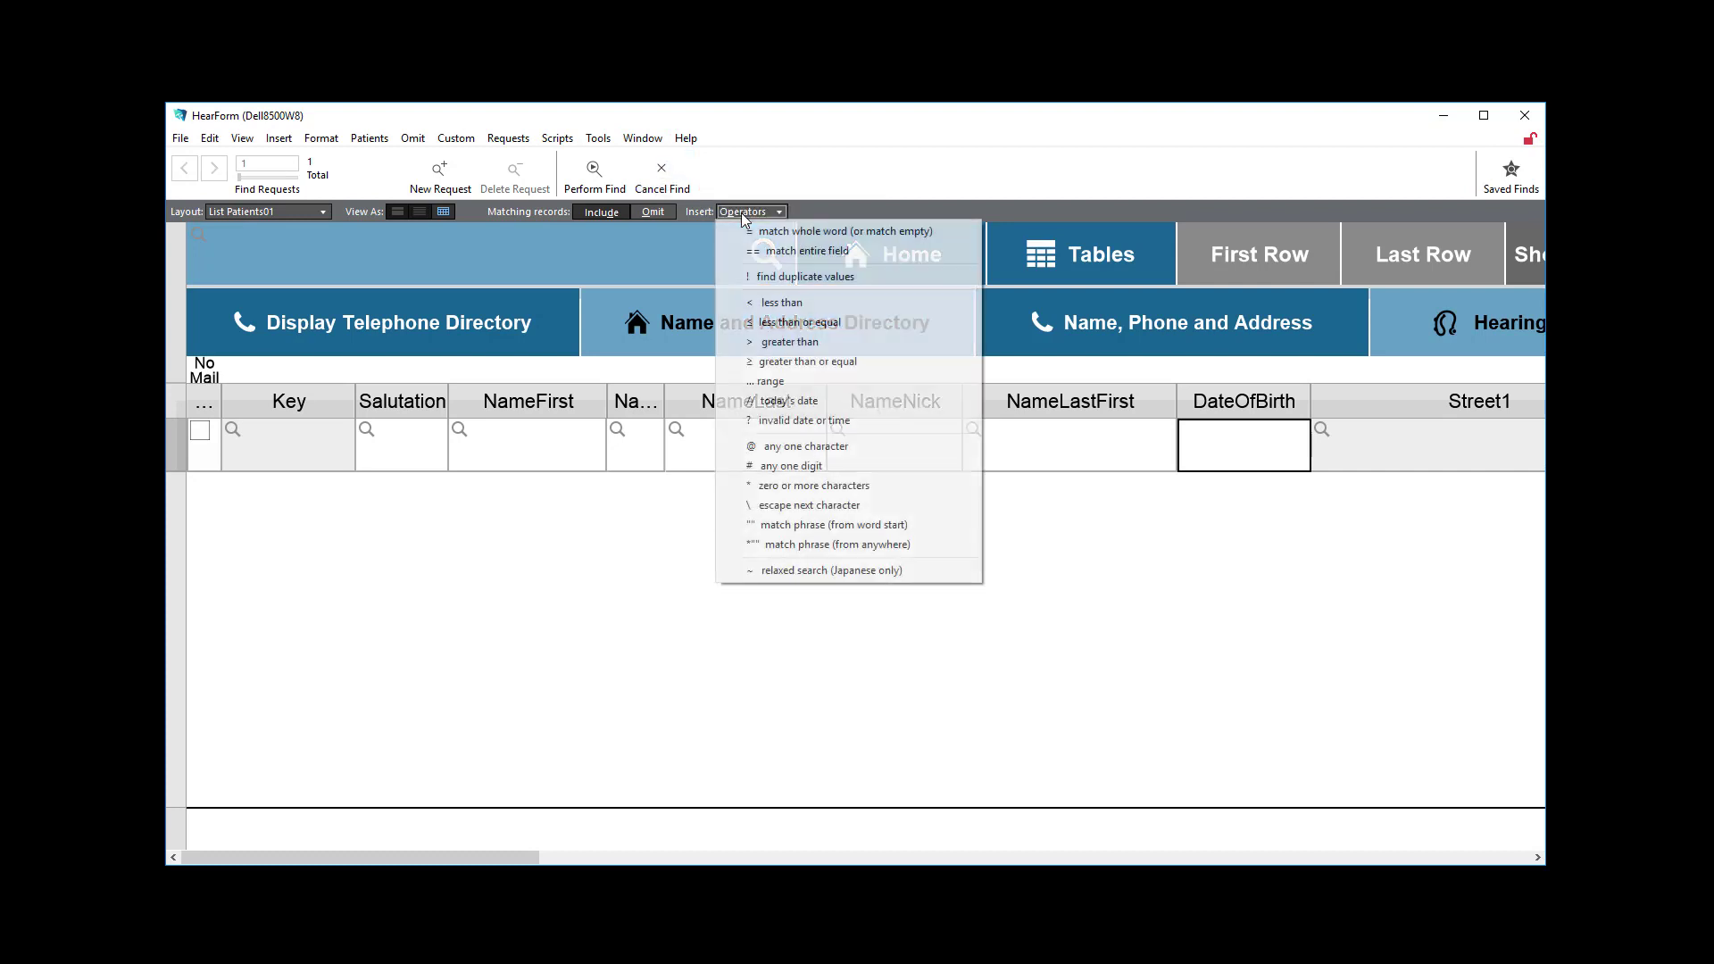
pyautogui.click(789, 403)
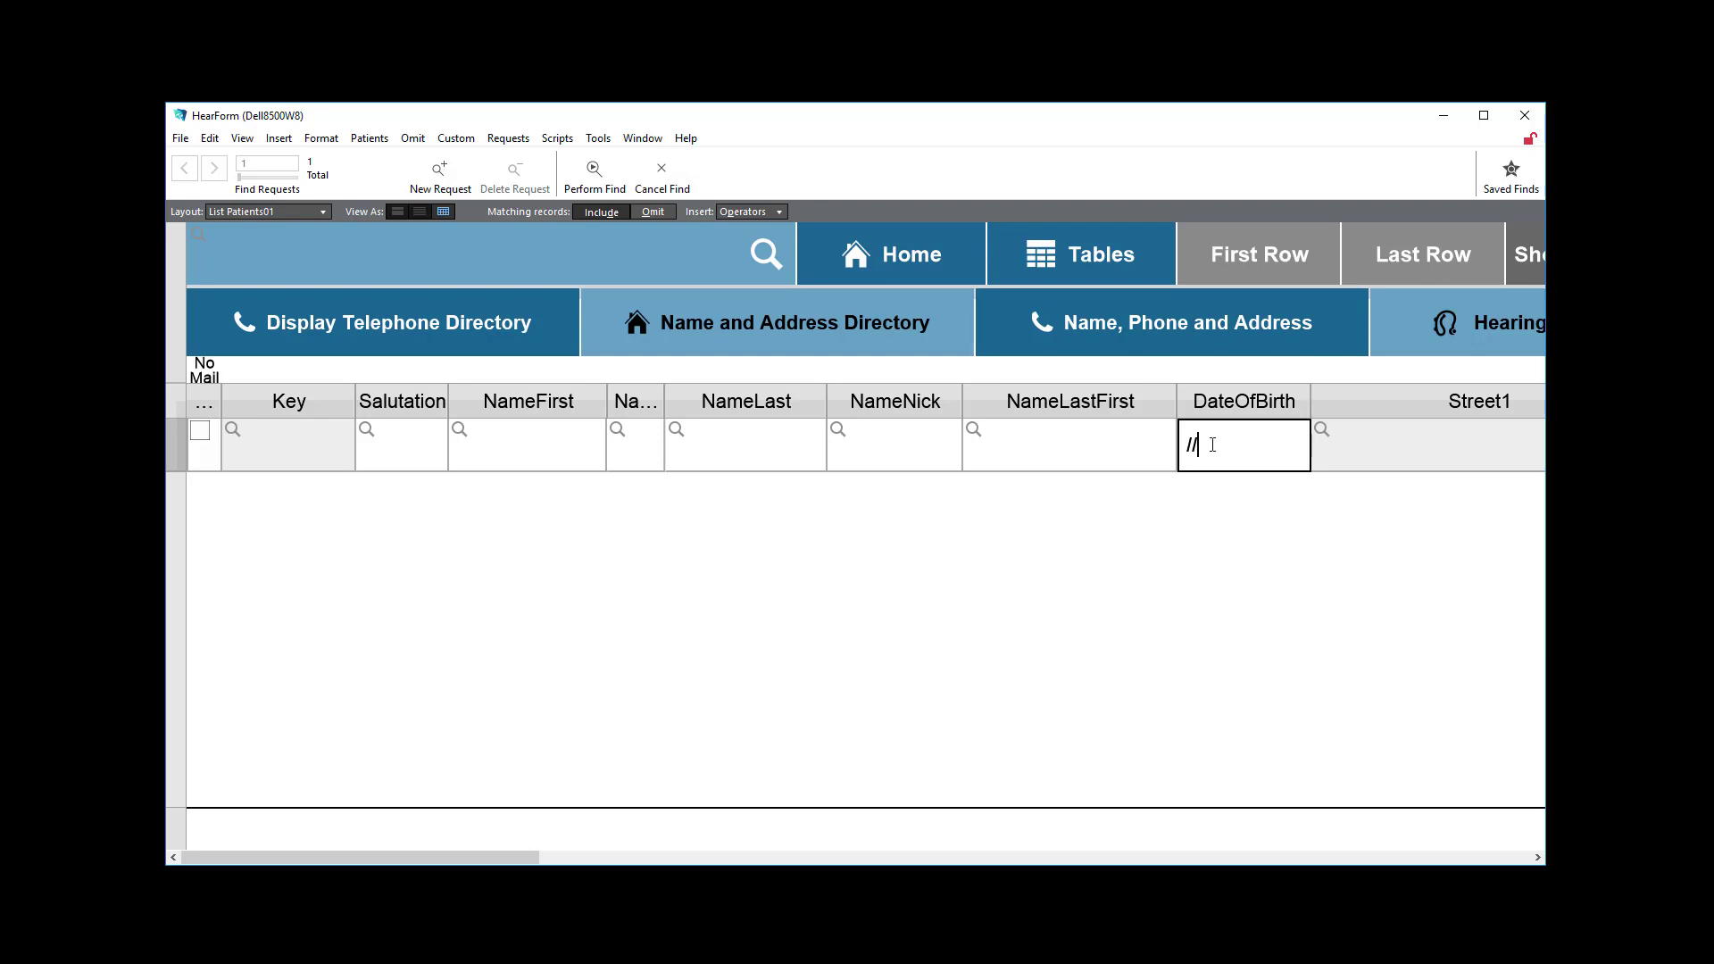
pyautogui.tripleClick(1182, 447)
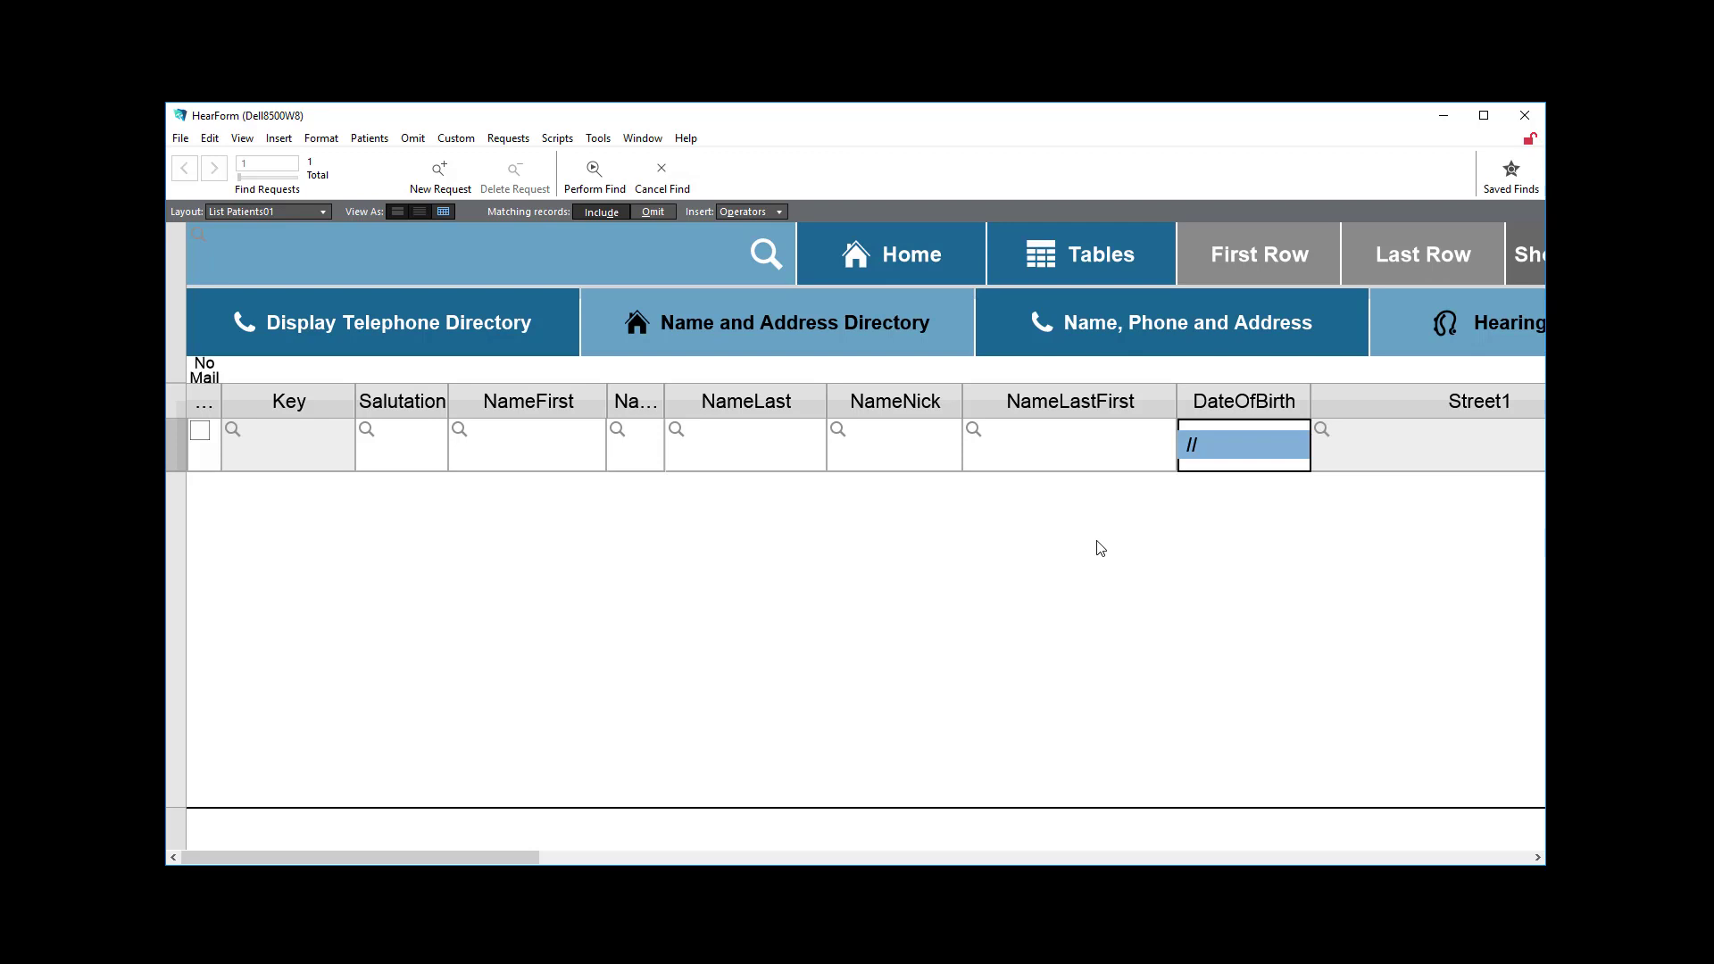
# Replace the DateOfBirth criterion with the inserted current date, 1/1/2019, and leave Find mode without performing the find.
pyautogui.press('BackSpace')
pyautogui.click(278, 140)
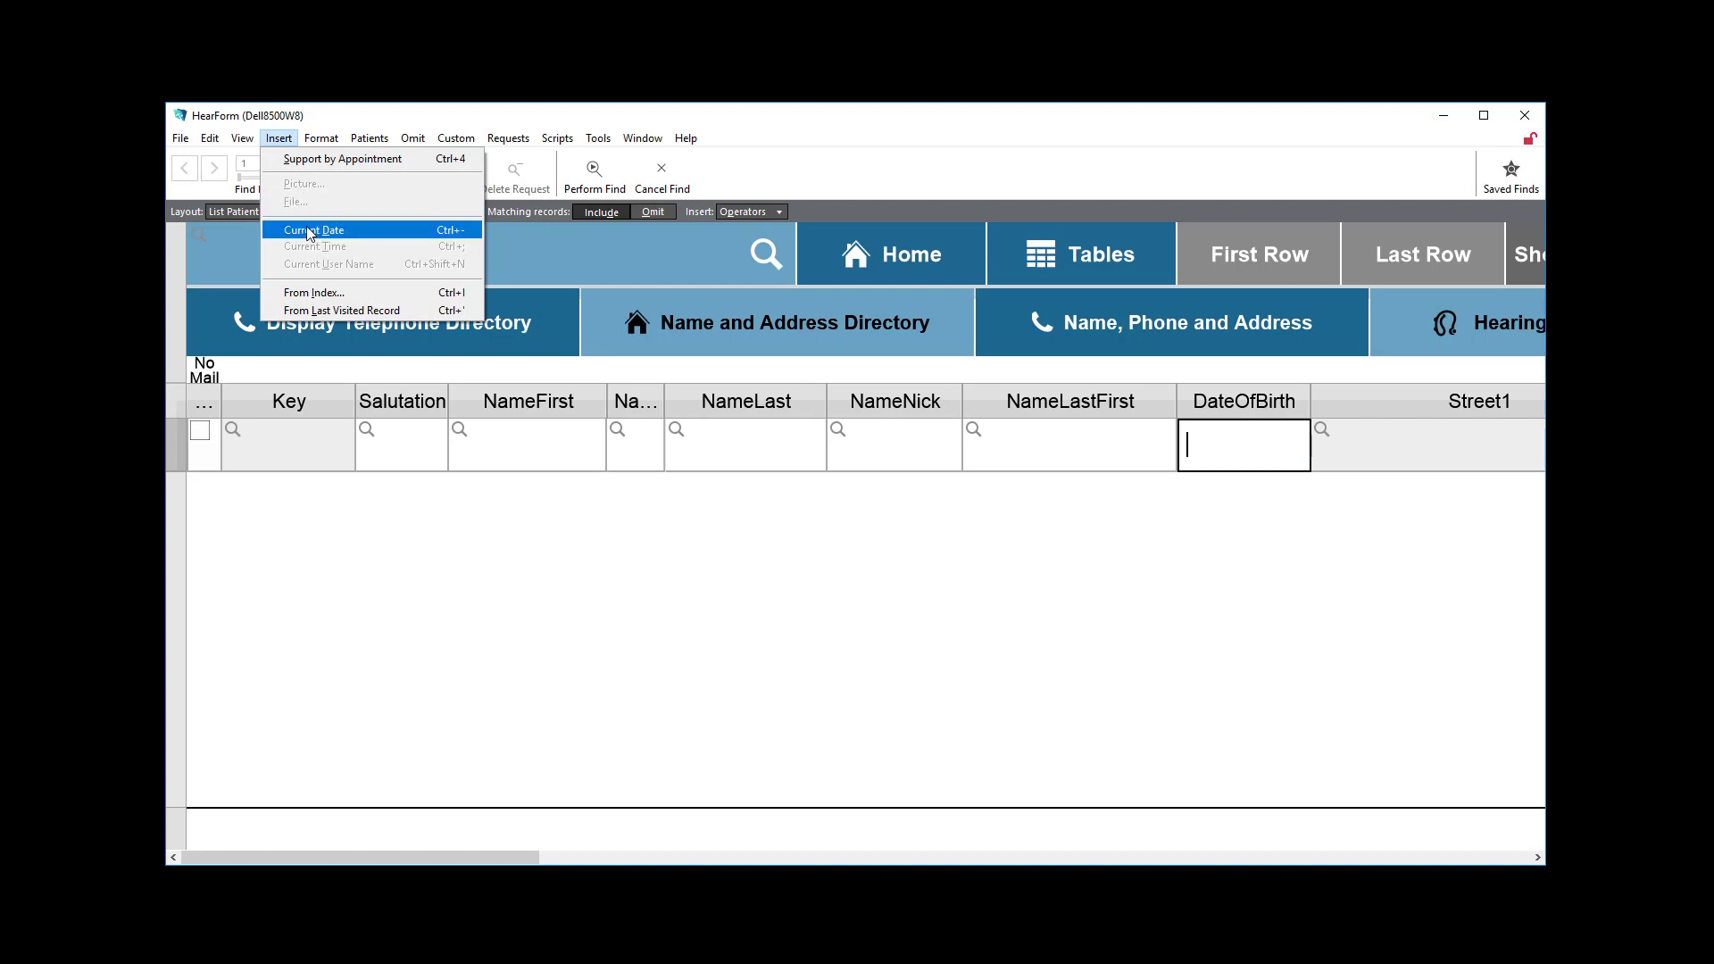
pyautogui.click(446, 232)
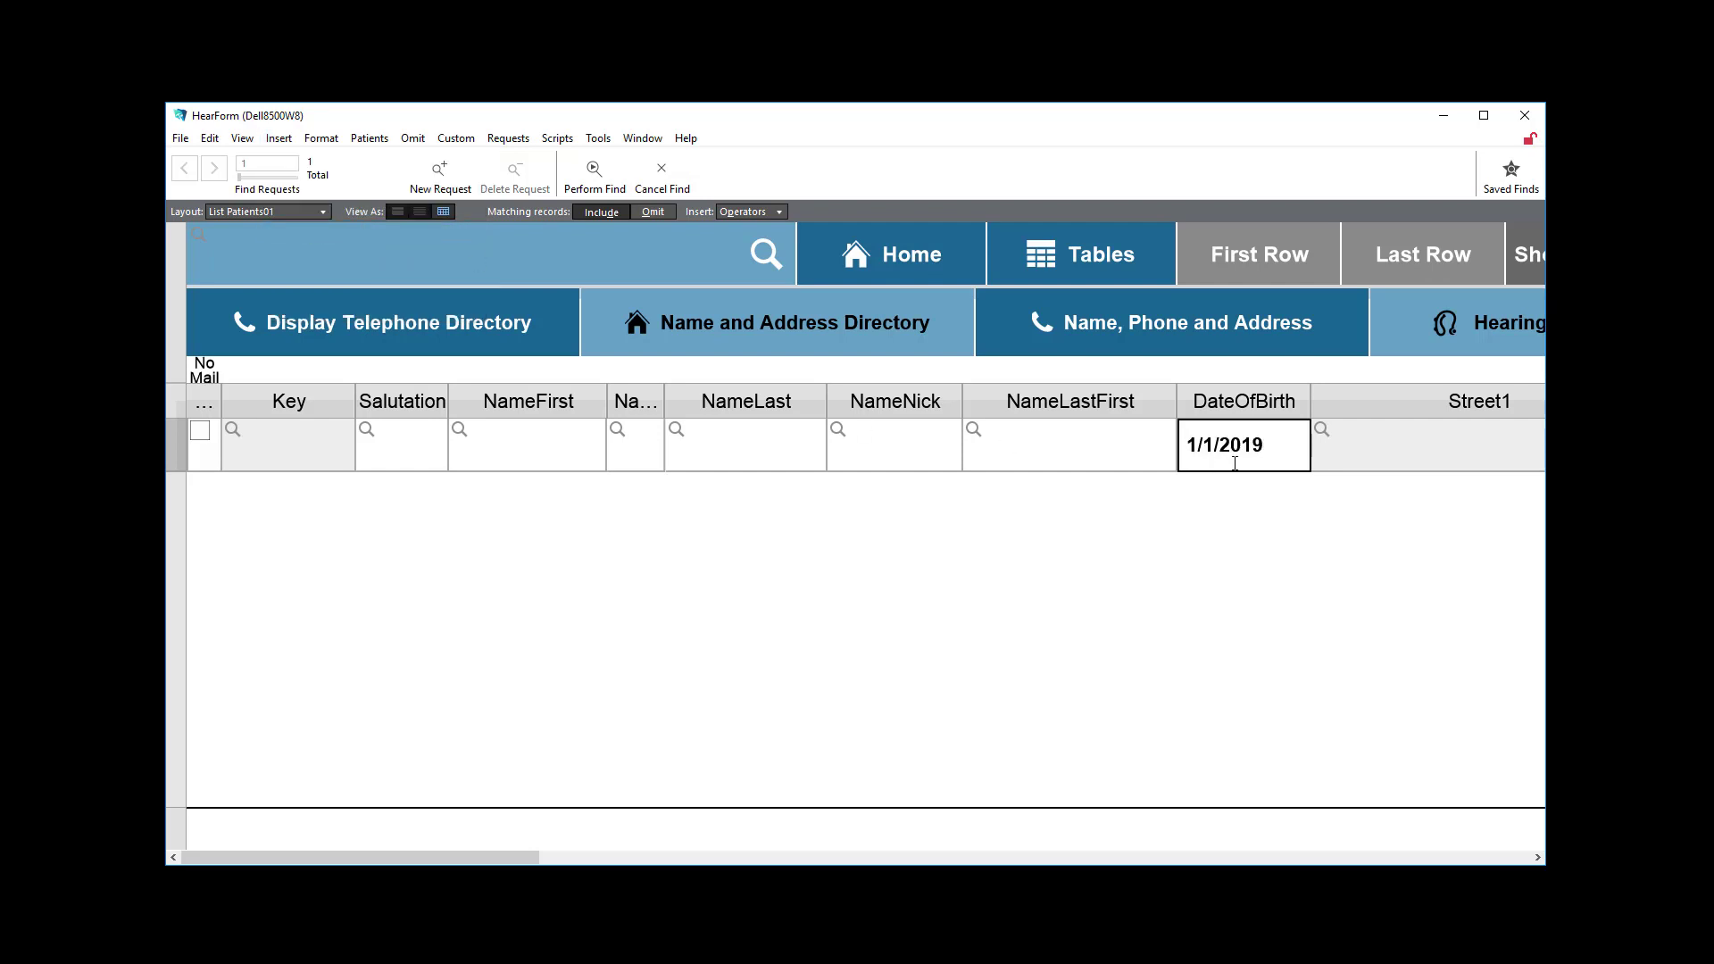
pyautogui.hotkey('ctrl', 'a')
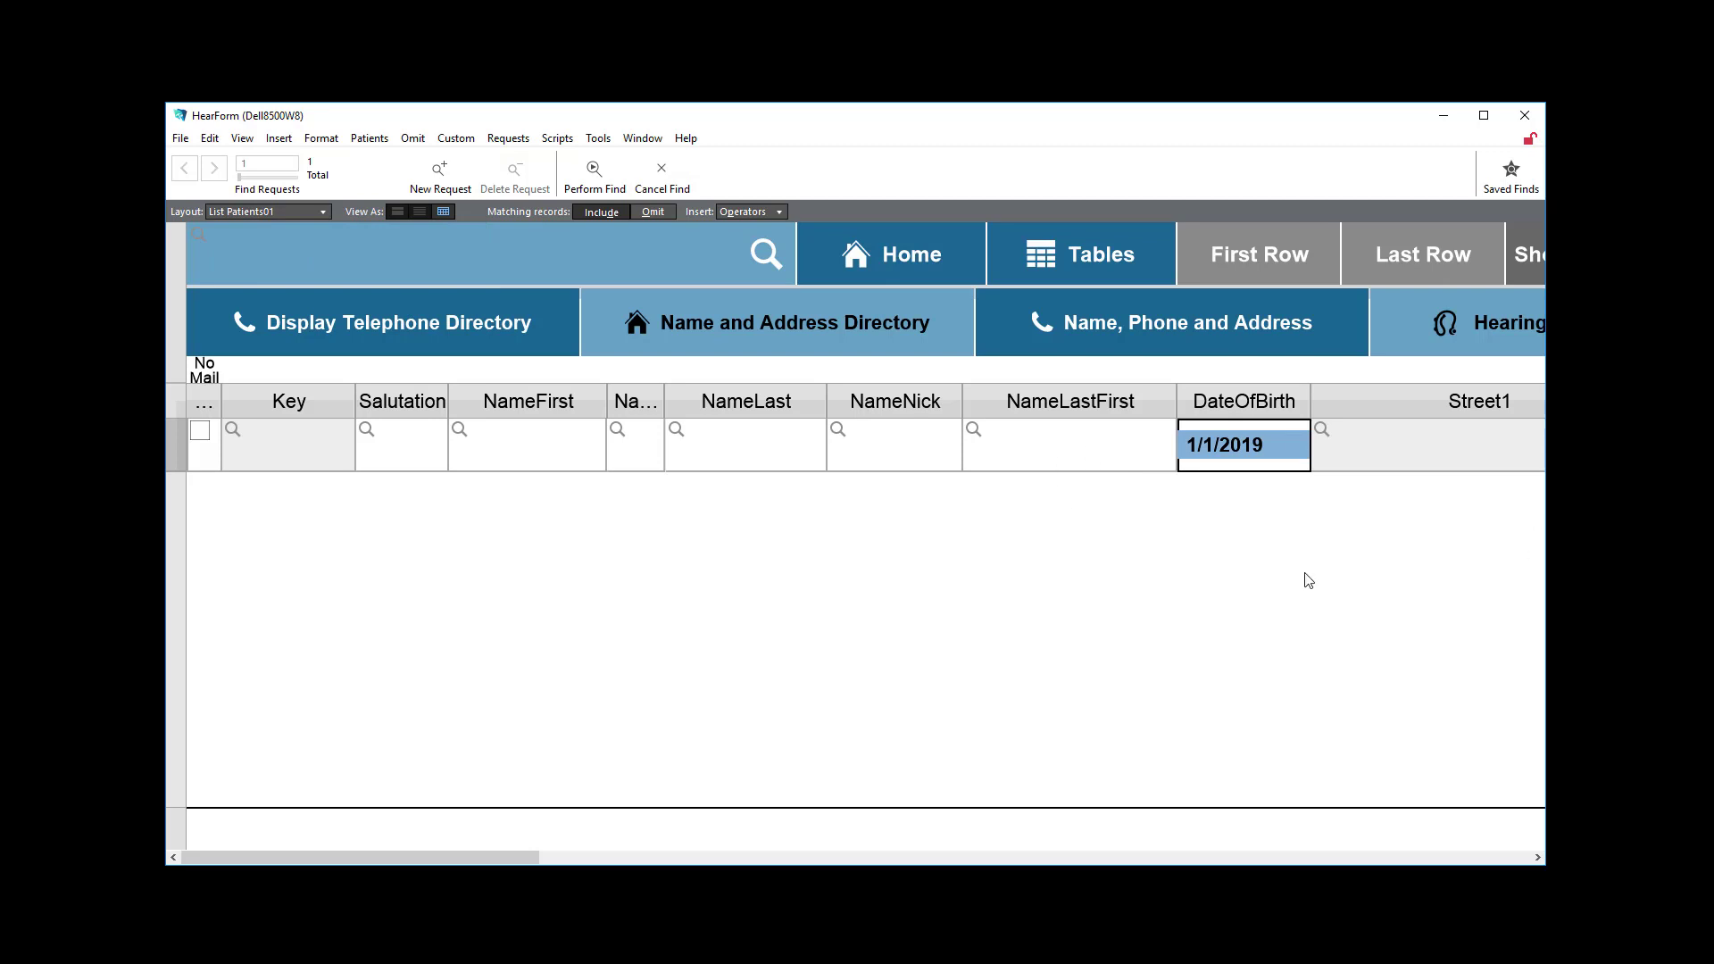
pyautogui.click(1039, 541)
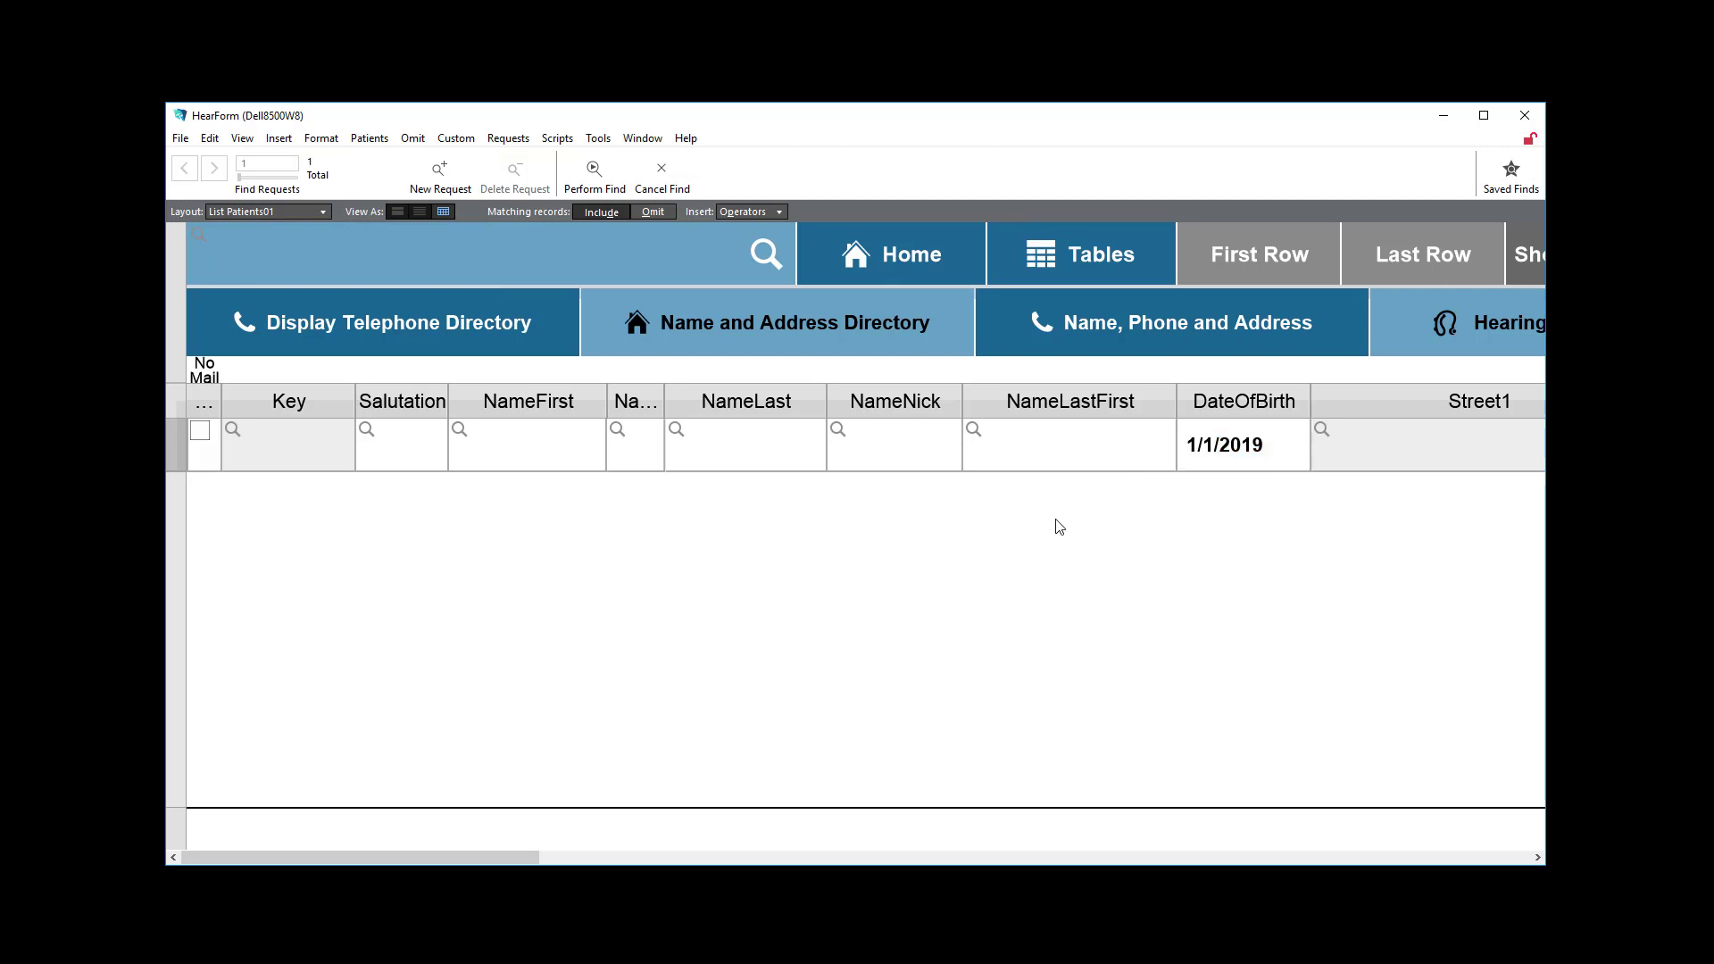
pyautogui.hotkey('ctrl', 'b')
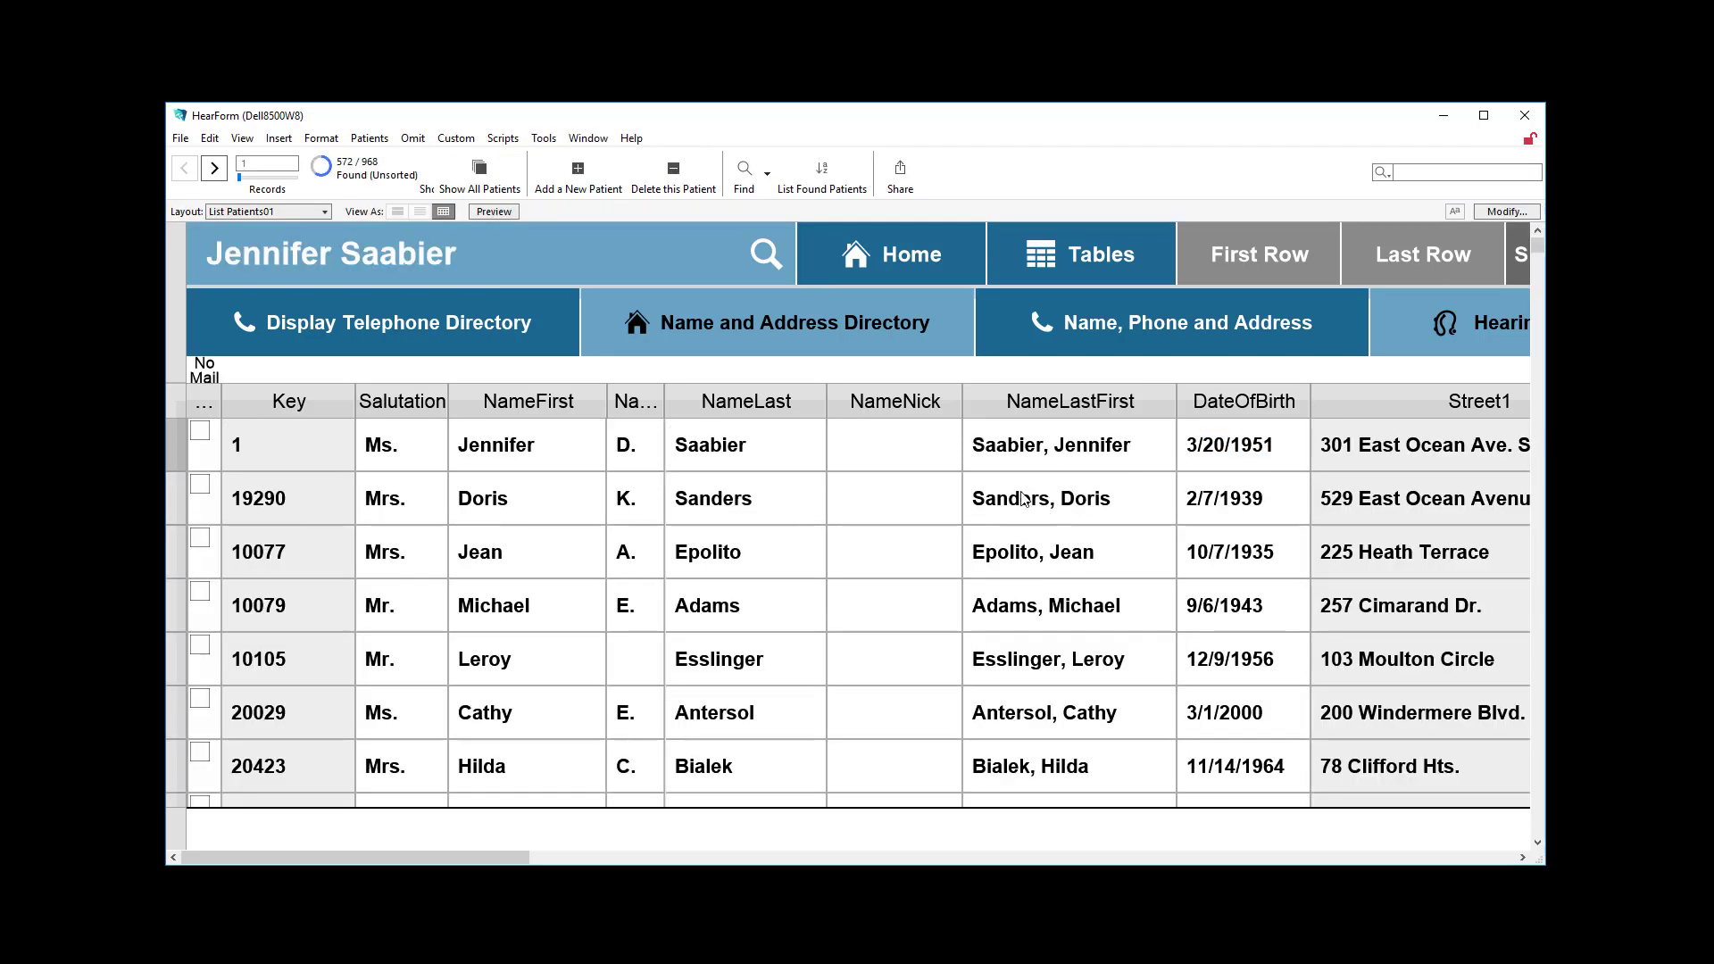
# Find patients with five-character zip codes, using the criterion @@@@@ in the Zip field, and review the found records.
pyautogui.hotkey('ctrl', 'f')
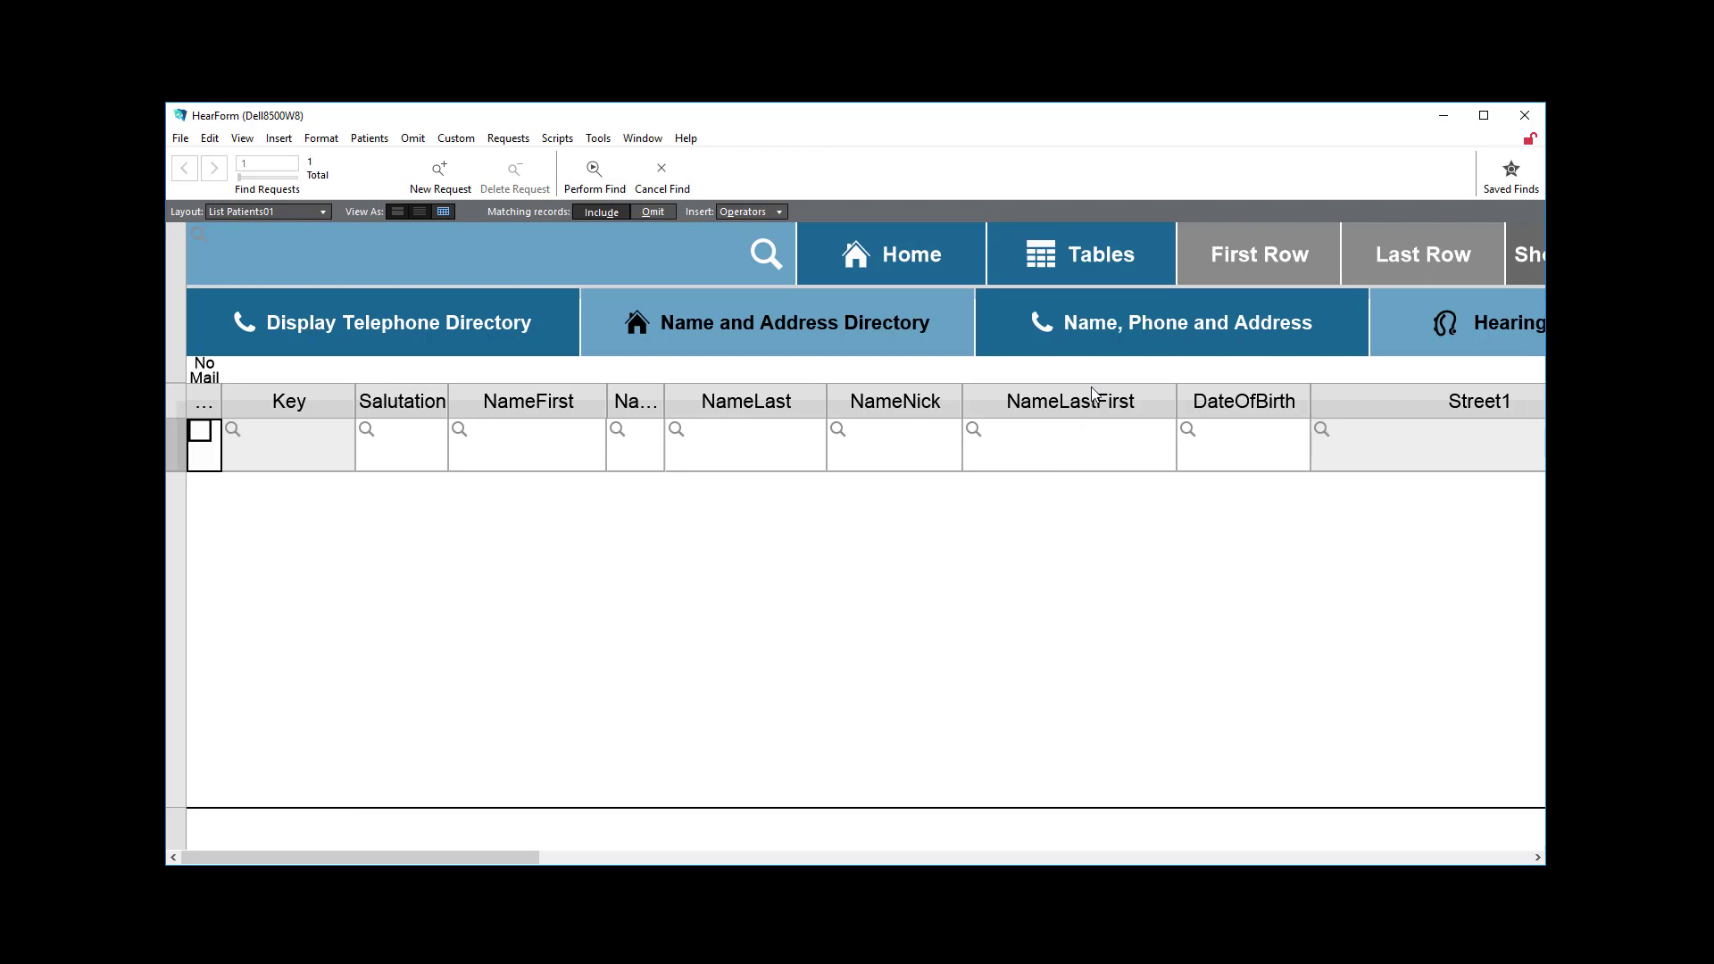
pyautogui.click(734, 210)
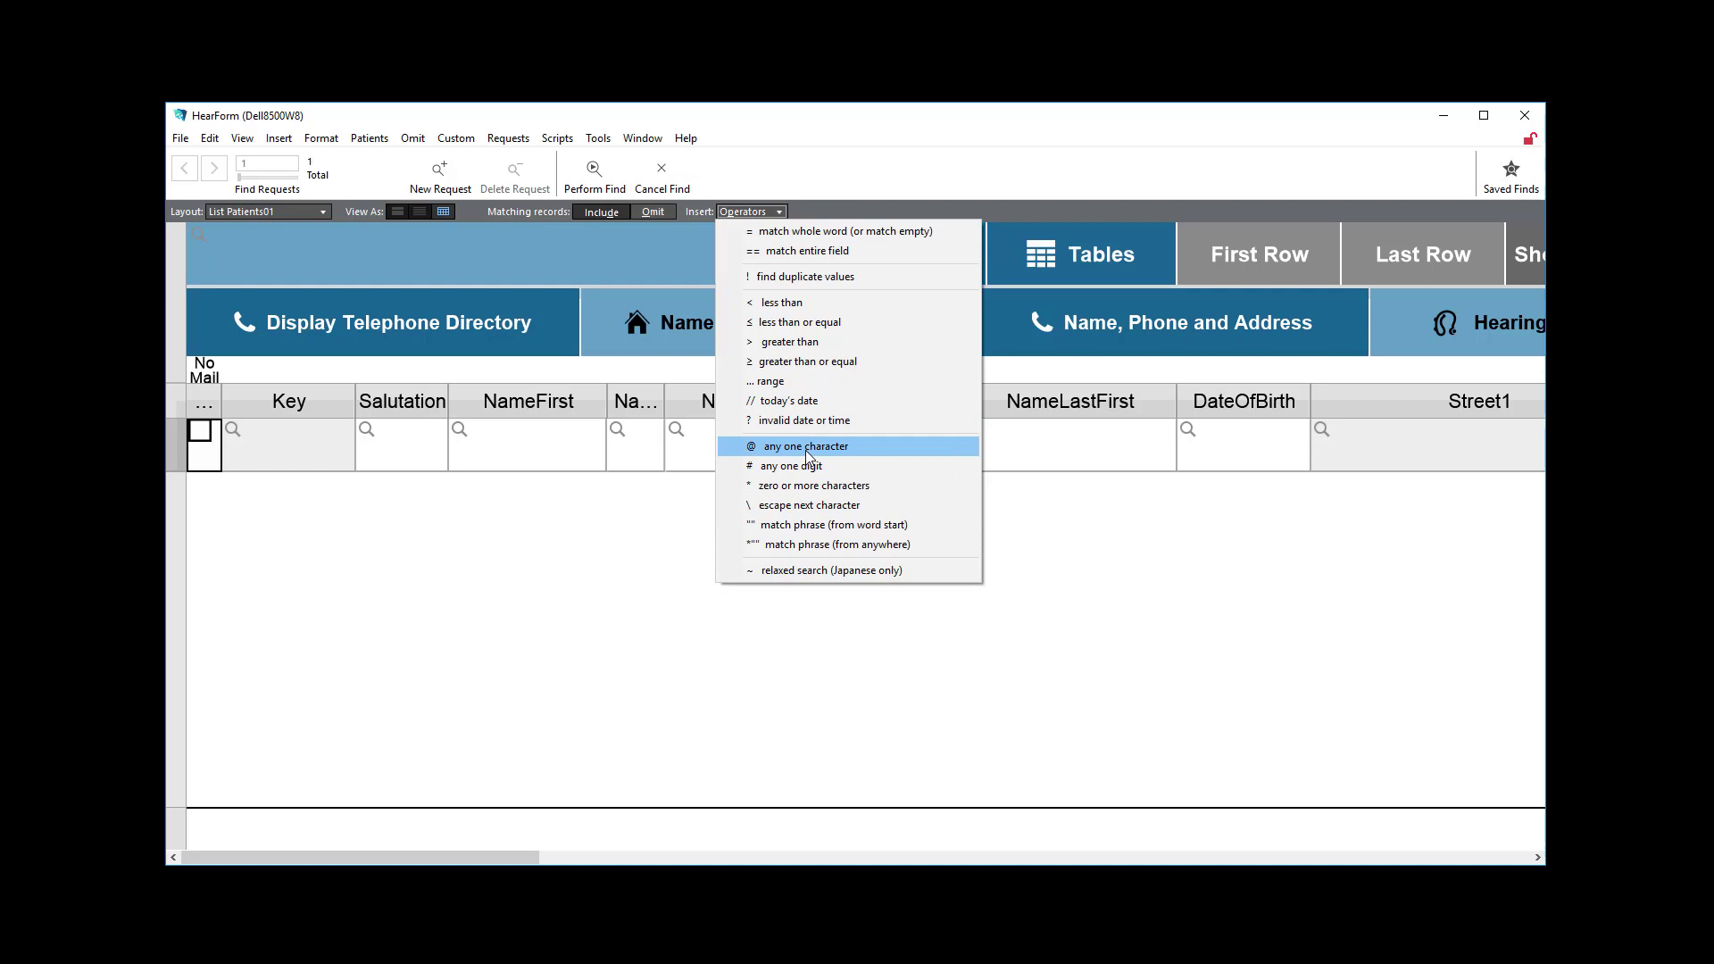
pyautogui.click(1240, 688)
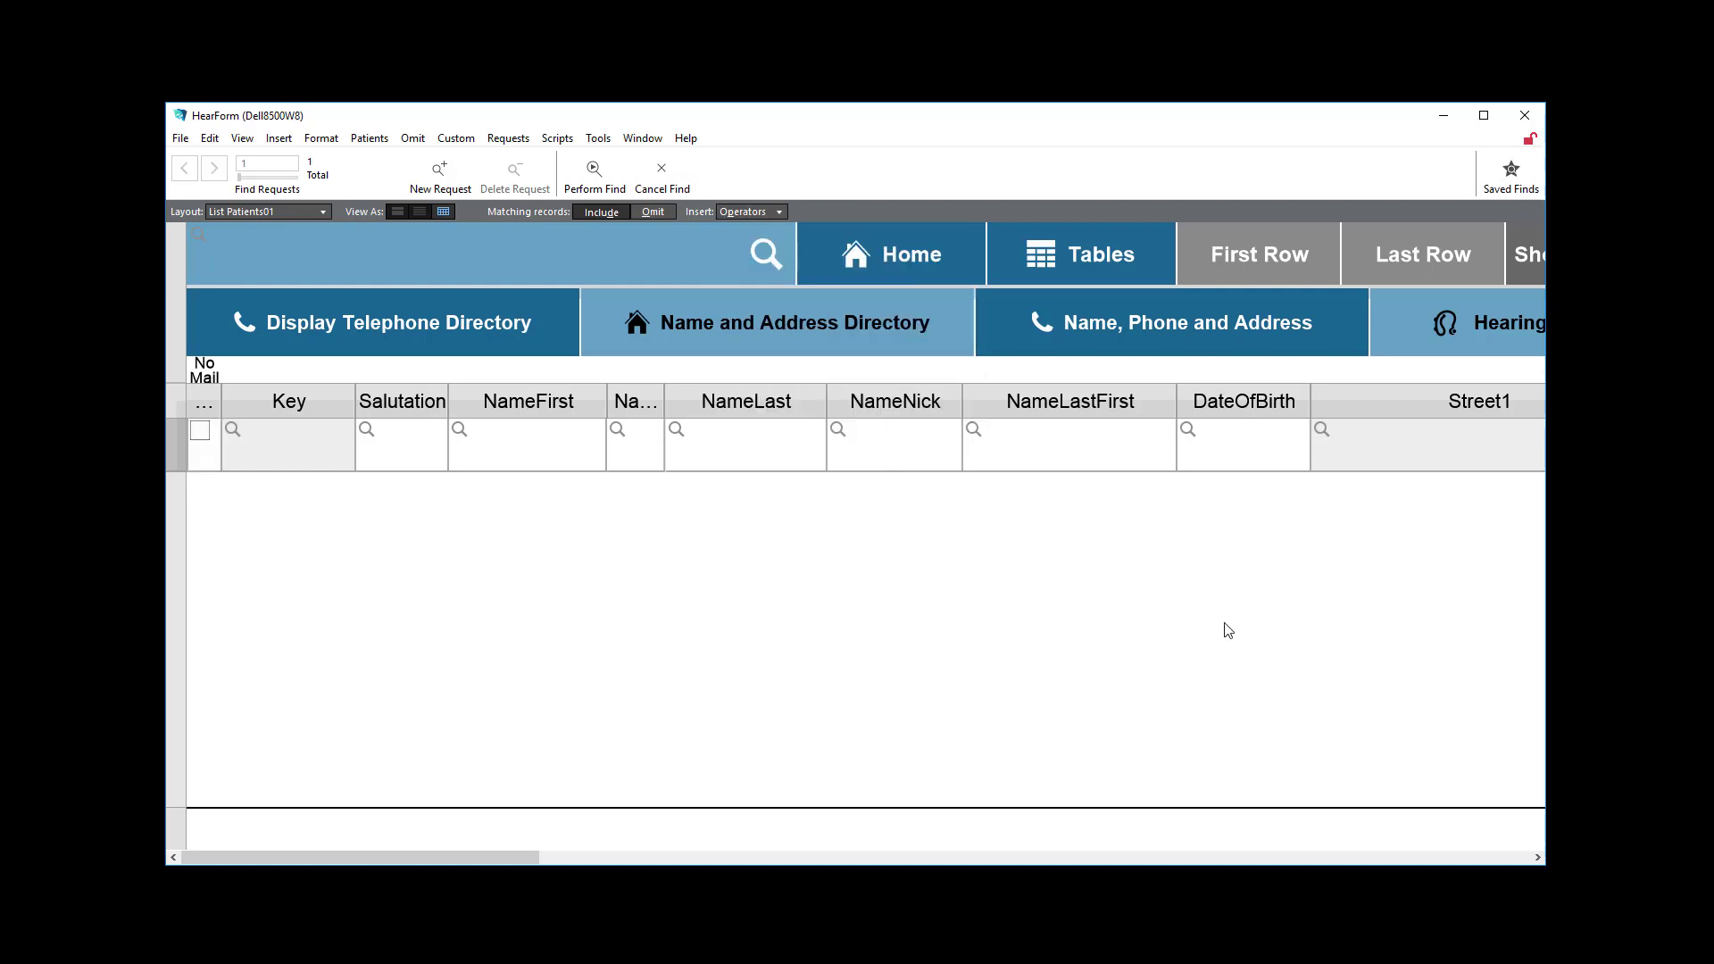
pyautogui.scroll(-1, 1172, 545)
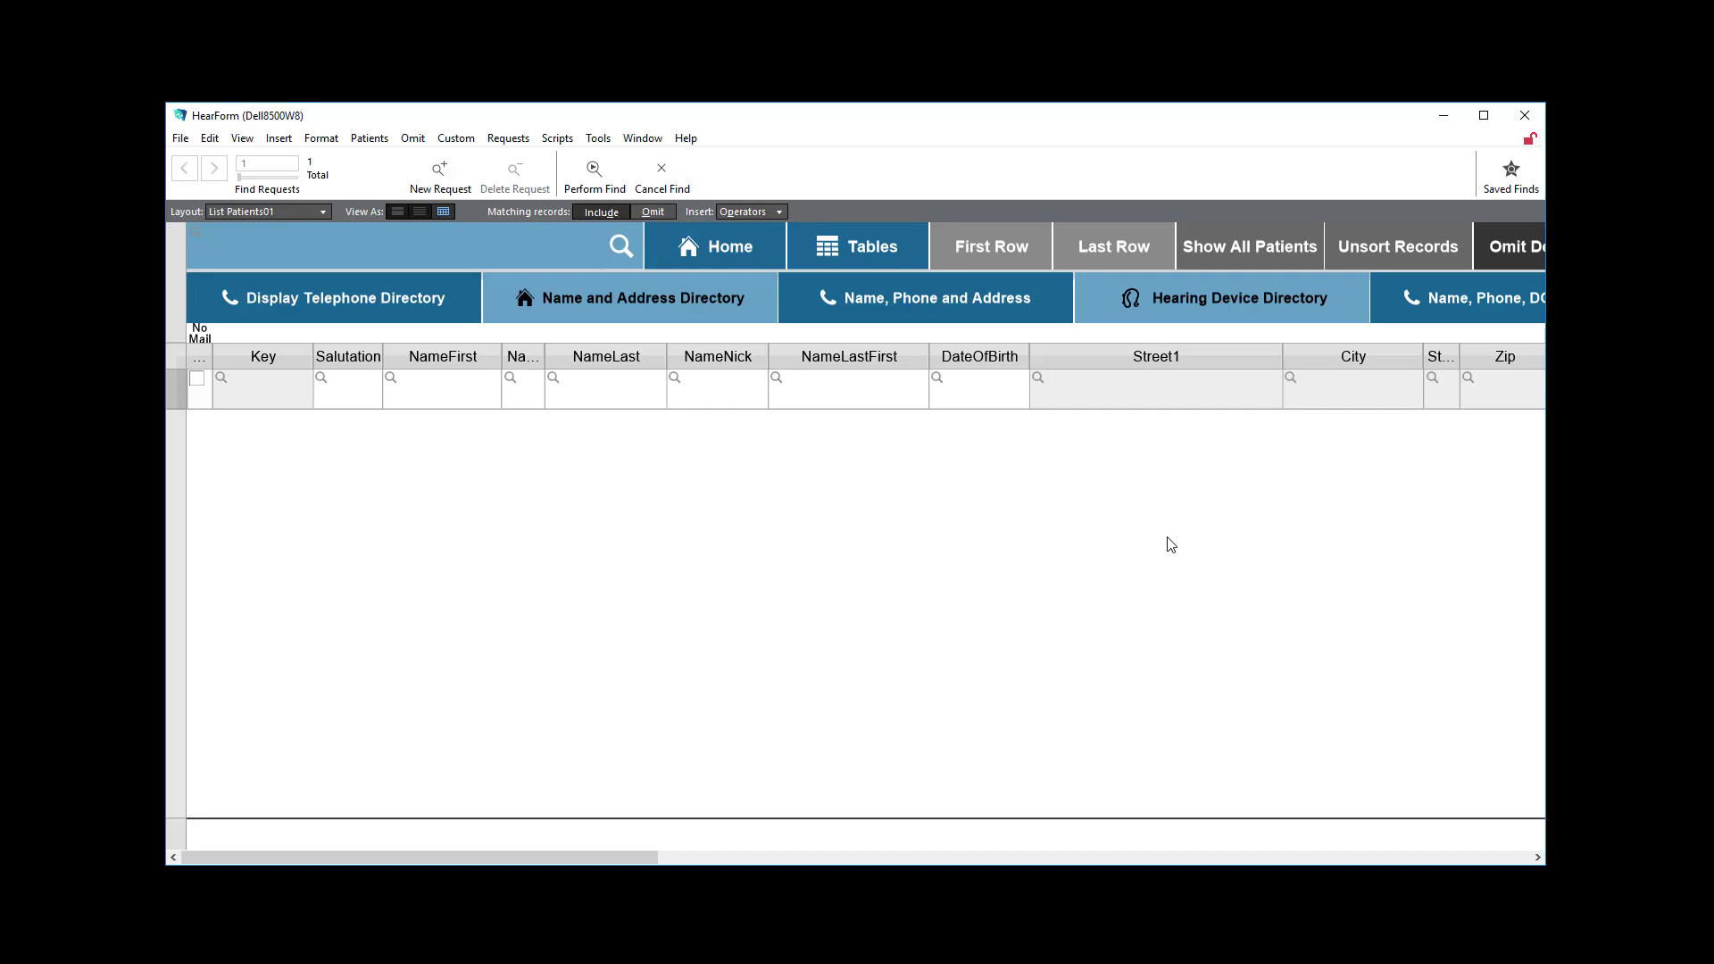
pyautogui.scroll(-1, 1171, 546)
pyautogui.click(1061, 340)
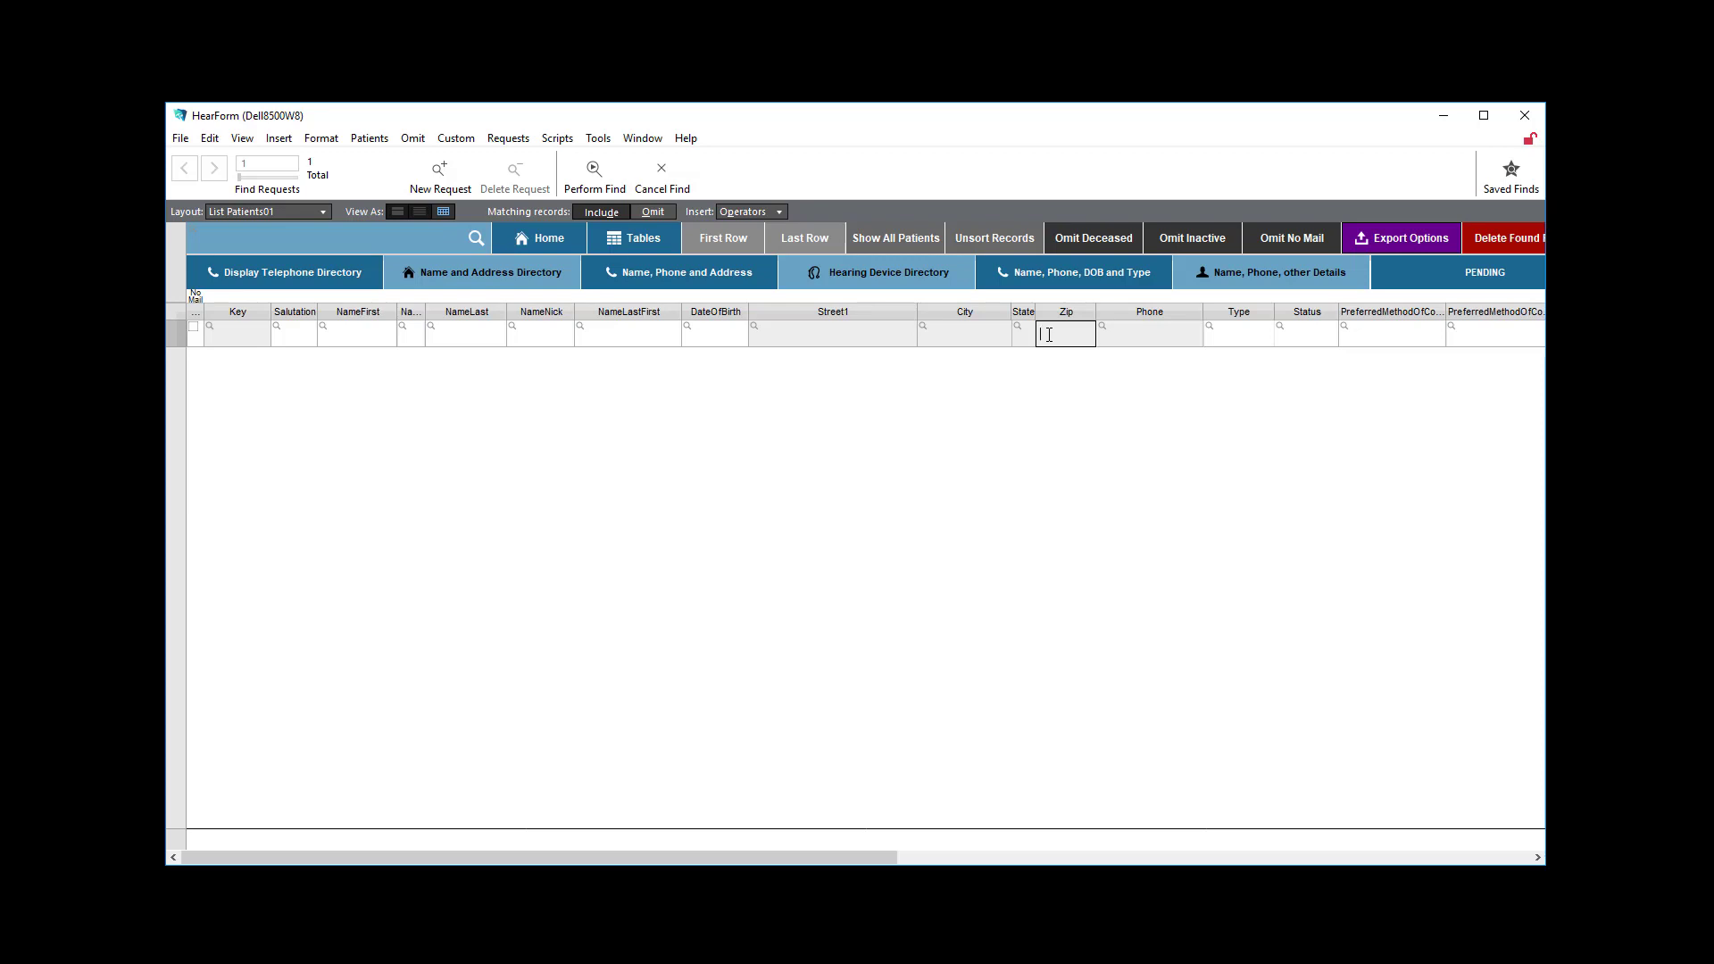
pyautogui.write('@@@@@')
pyautogui.moveTo(1093, 334); pyautogui.dragTo(1032, 338)
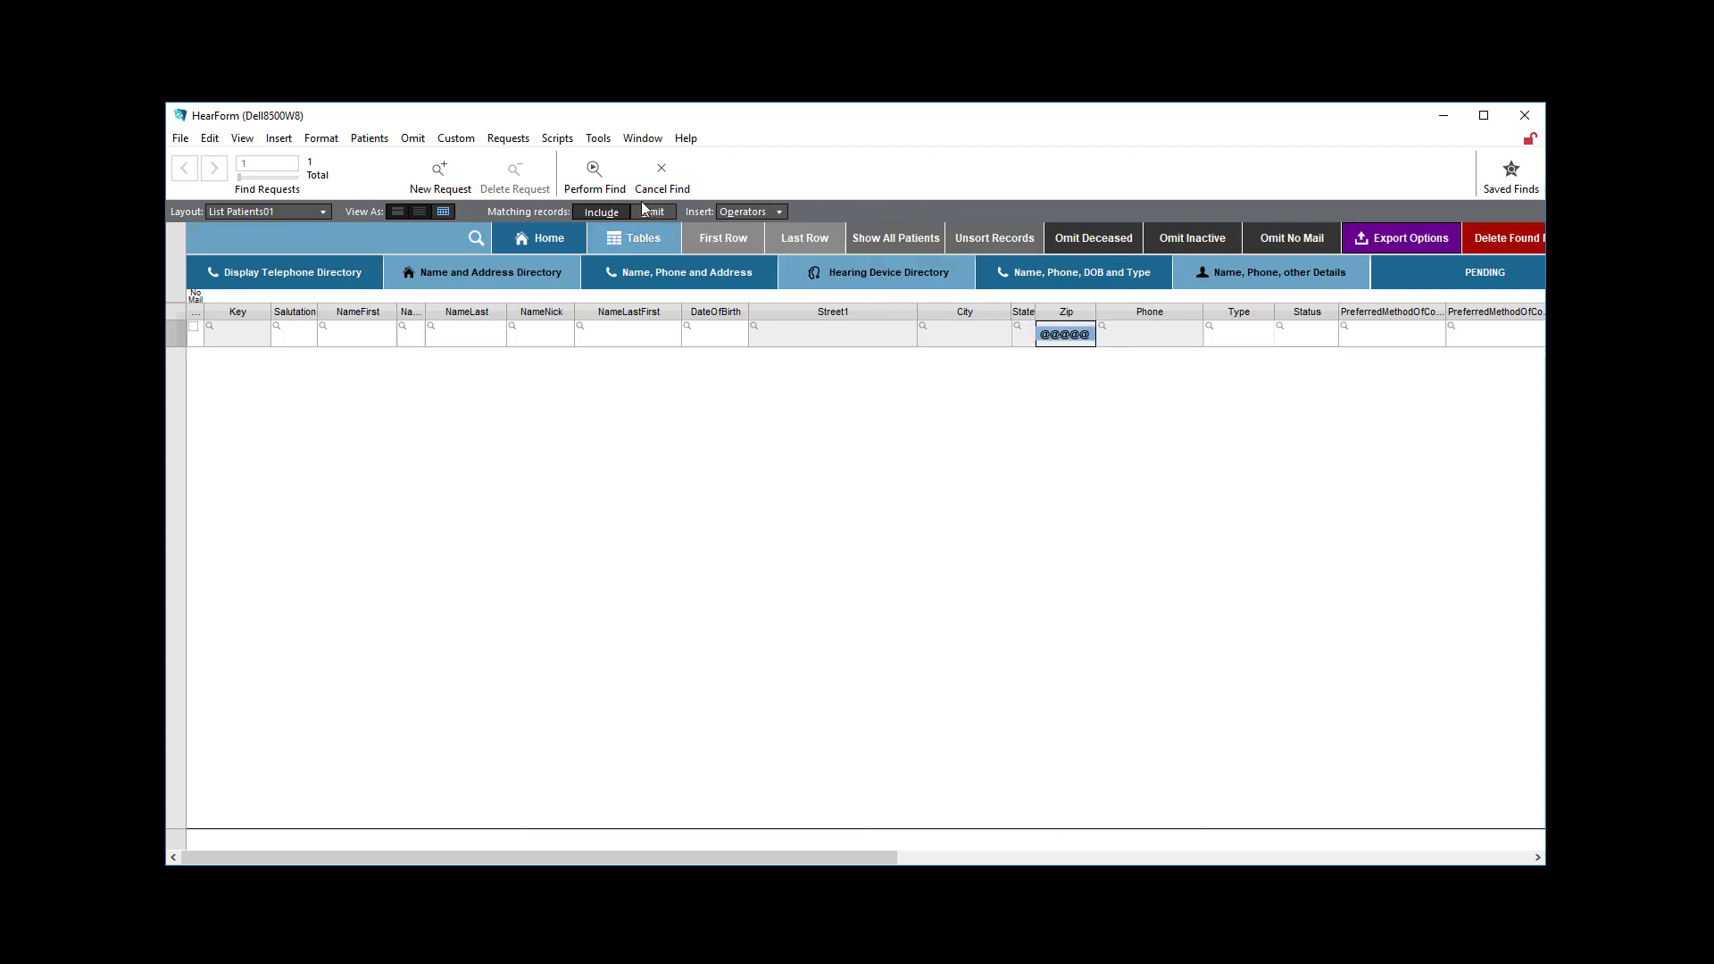
pyautogui.click(594, 174)
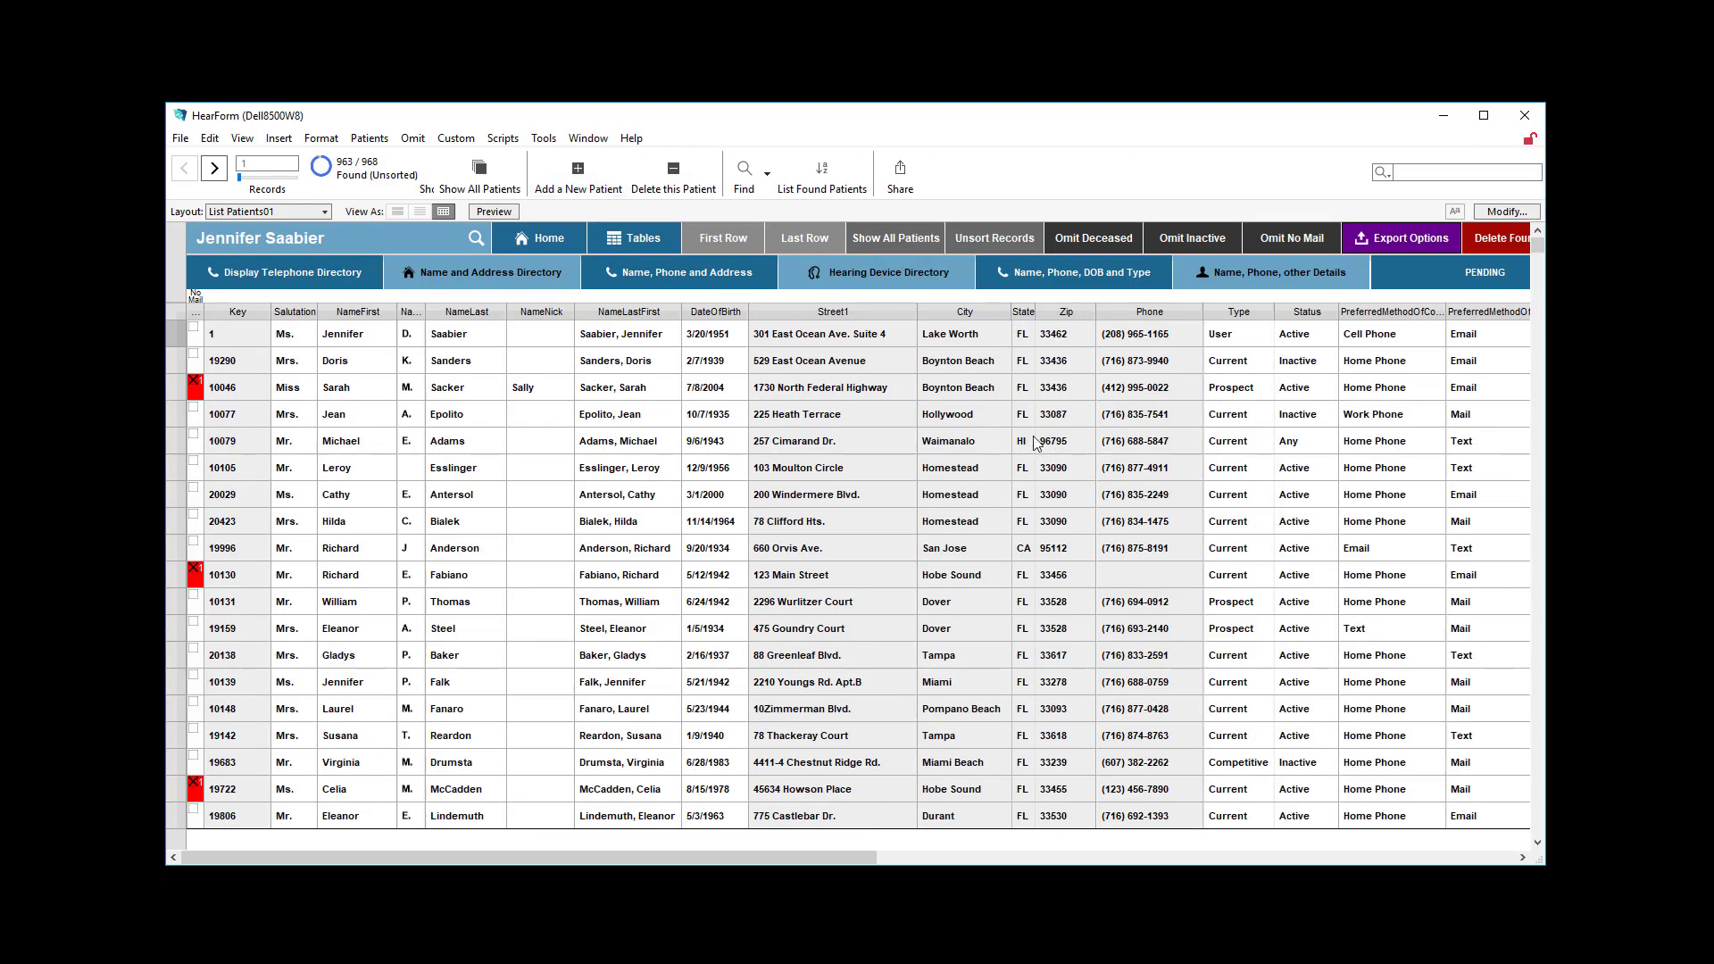
pyautogui.scroll(-3, 1110, 516)
pyautogui.scroll(-9, 1110, 516)
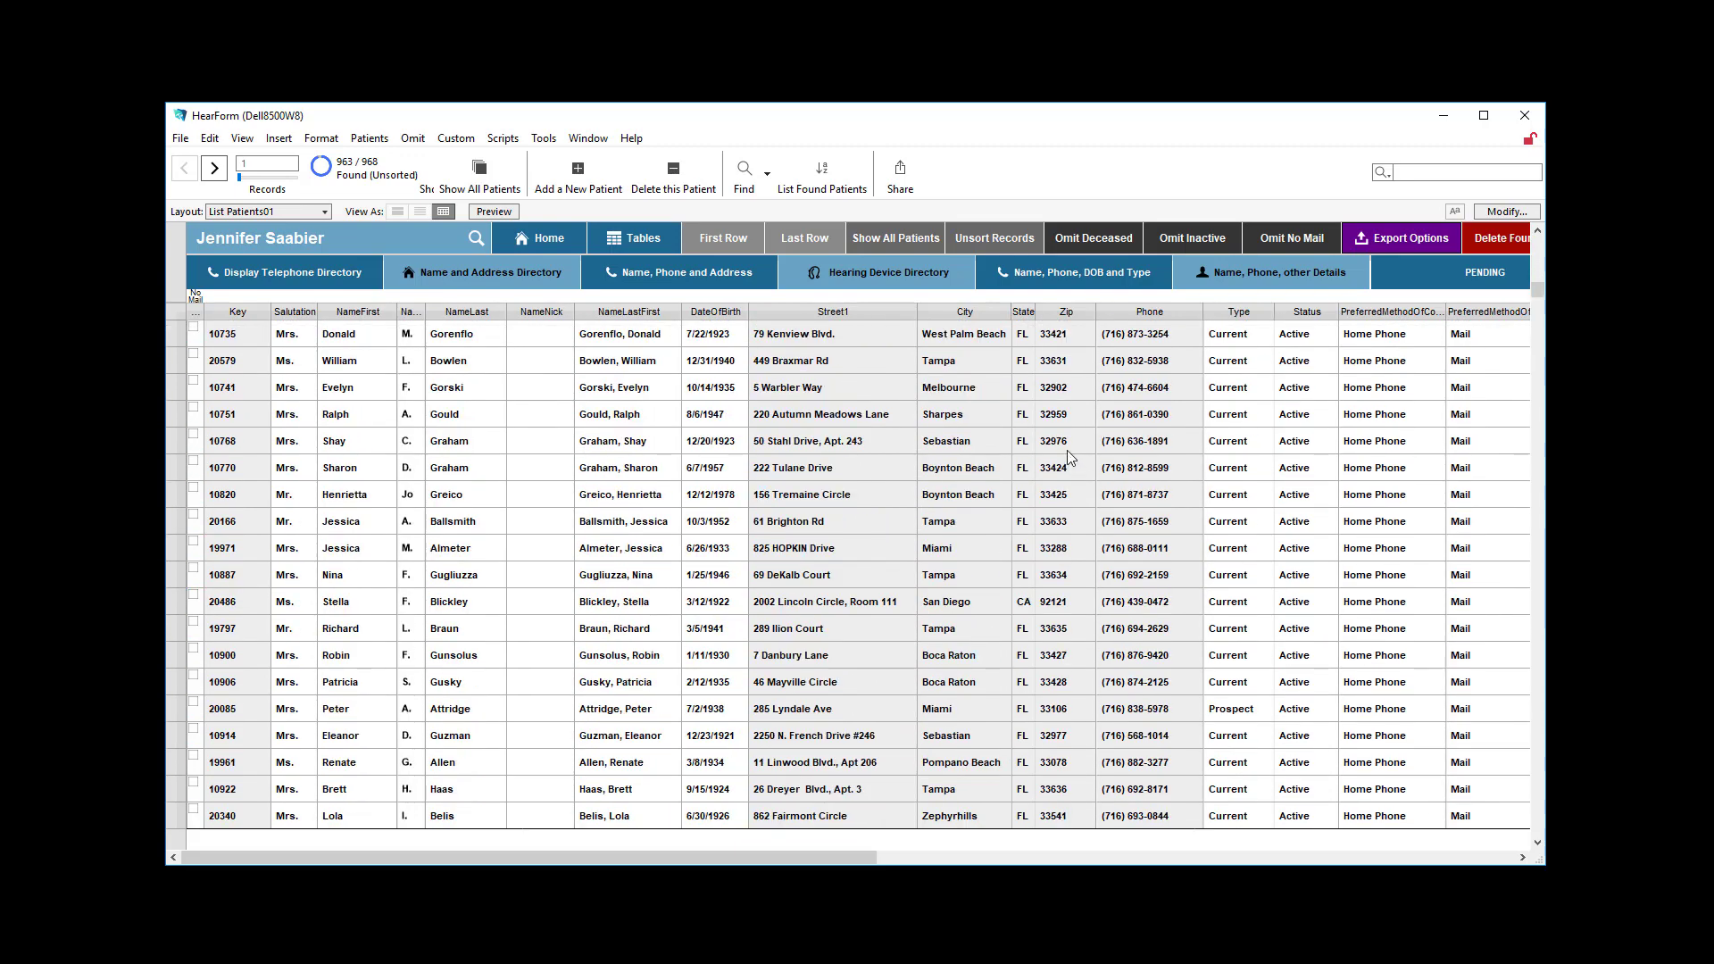
pyautogui.scroll(12, 1080, 460)
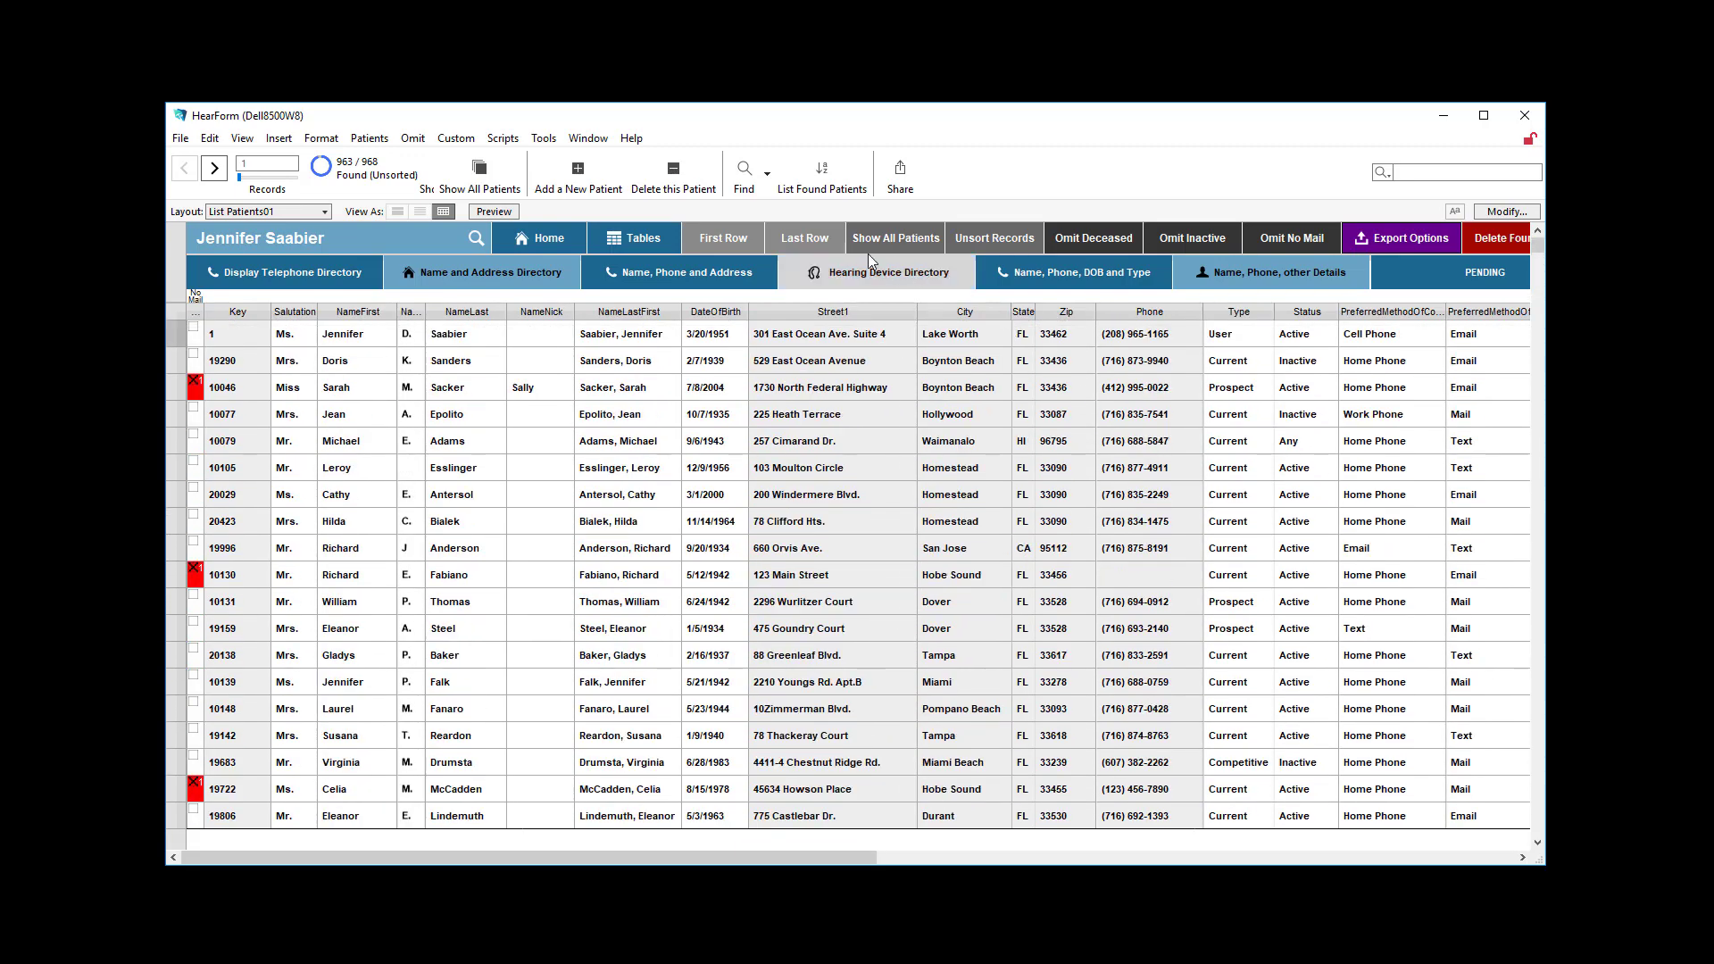
# Find patients with ten-character zip codes, using one @ operator per character in the Zip field.
pyautogui.click(737, 178)
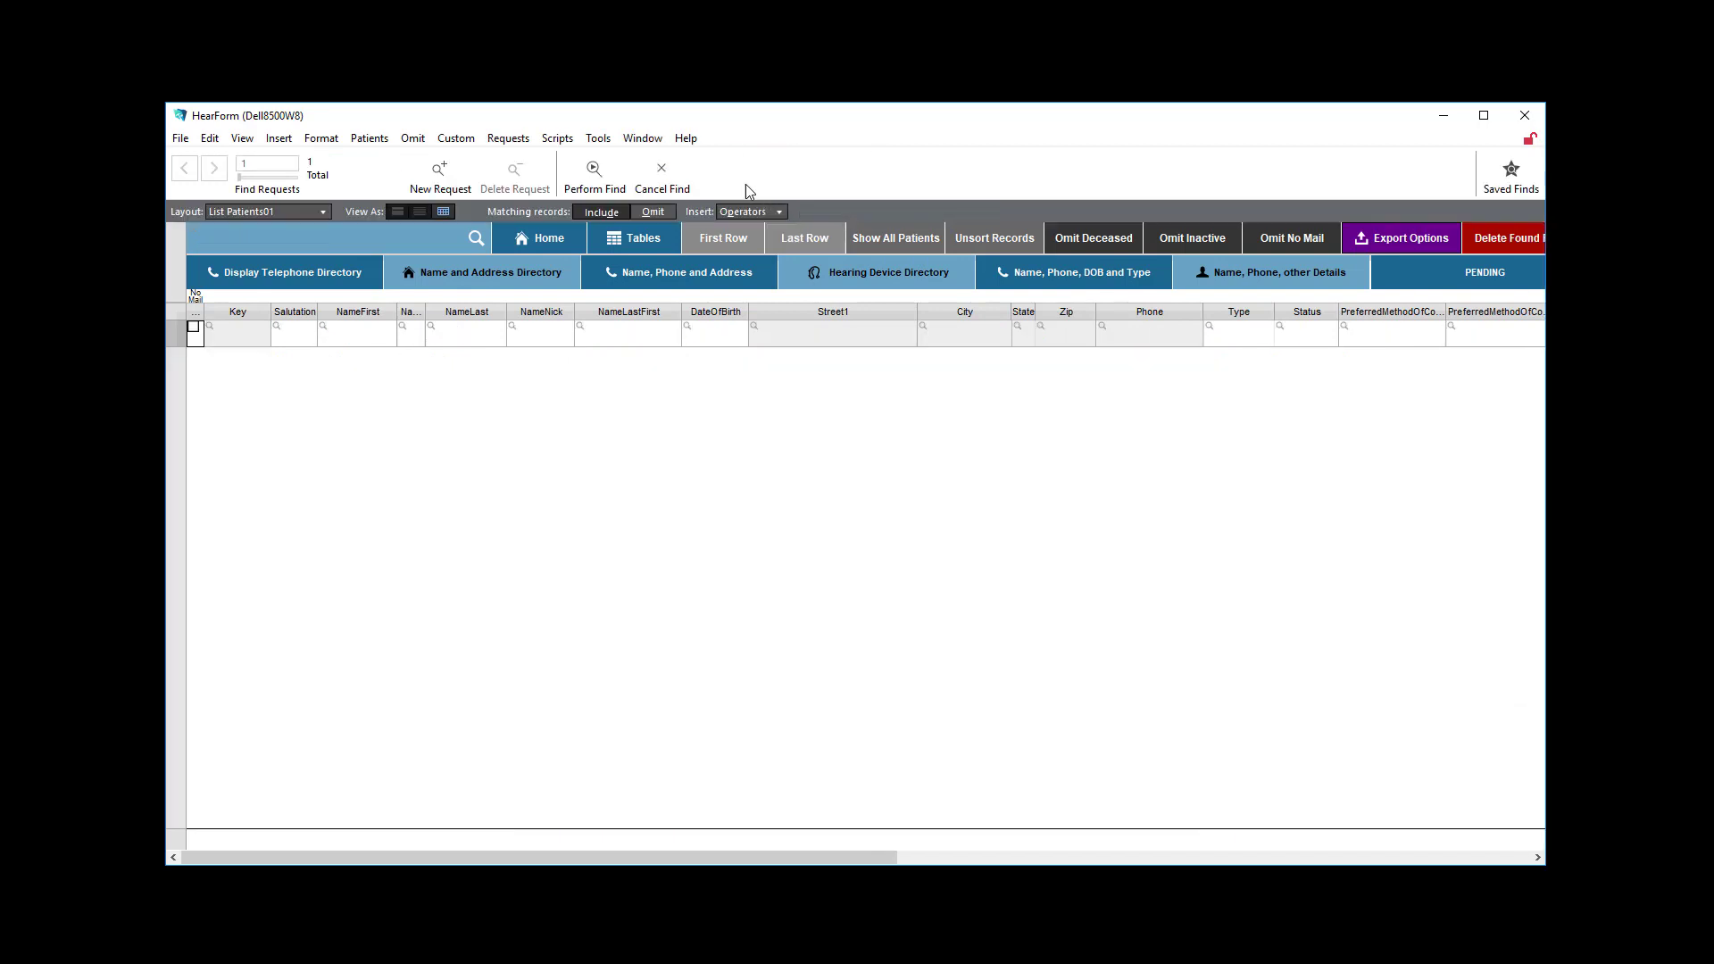
pyautogui.click(1065, 337)
pyautogui.write('@@')
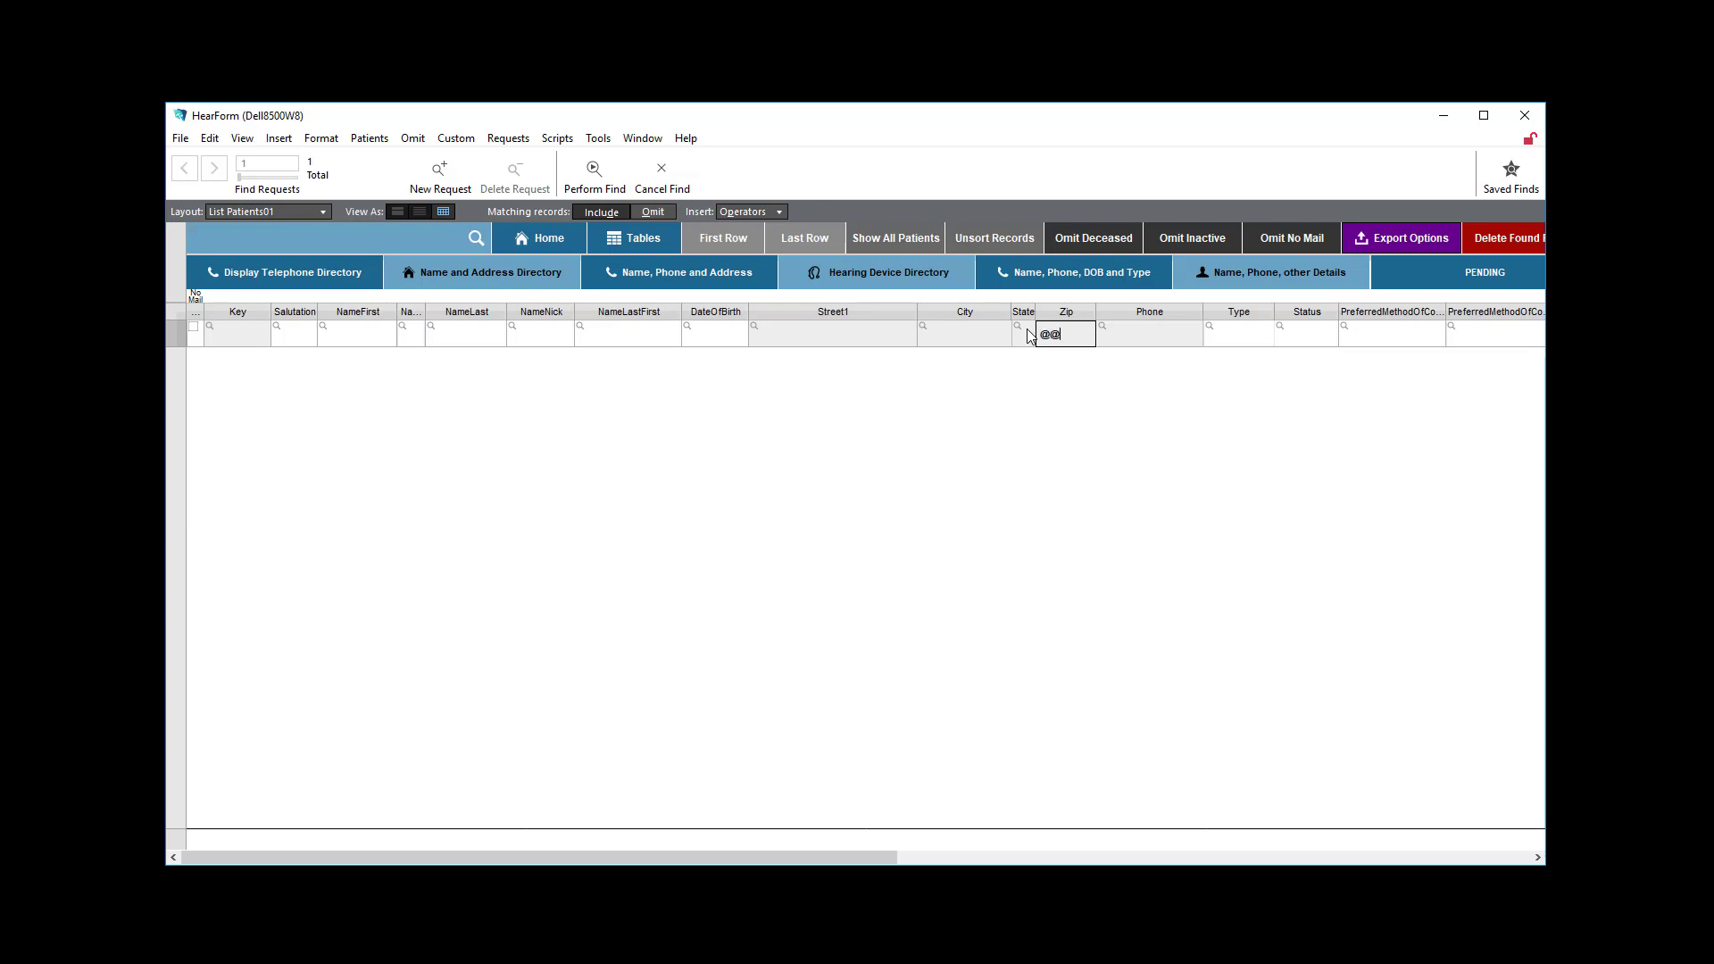
pyautogui.write('@@@@@@@@')
pyautogui.click(596, 169)
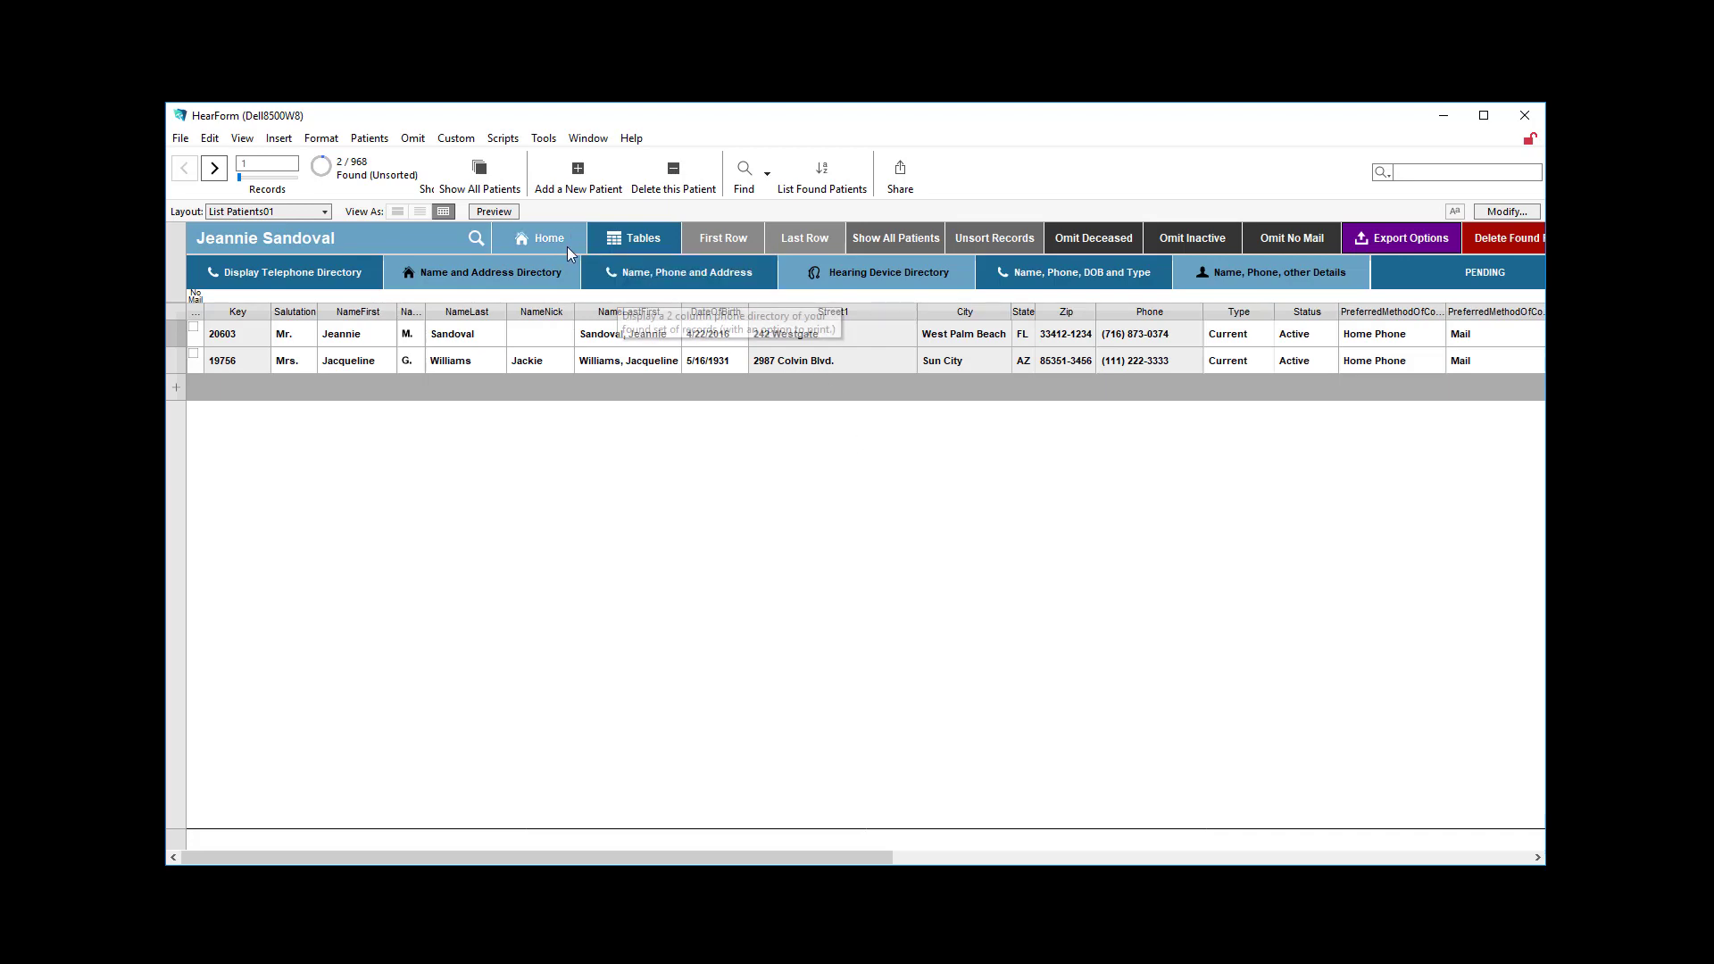
# From the Home Screen, find patients with any hearing device serial number, using the criterion * in the Serial Number field.
pyautogui.click(521, 238)
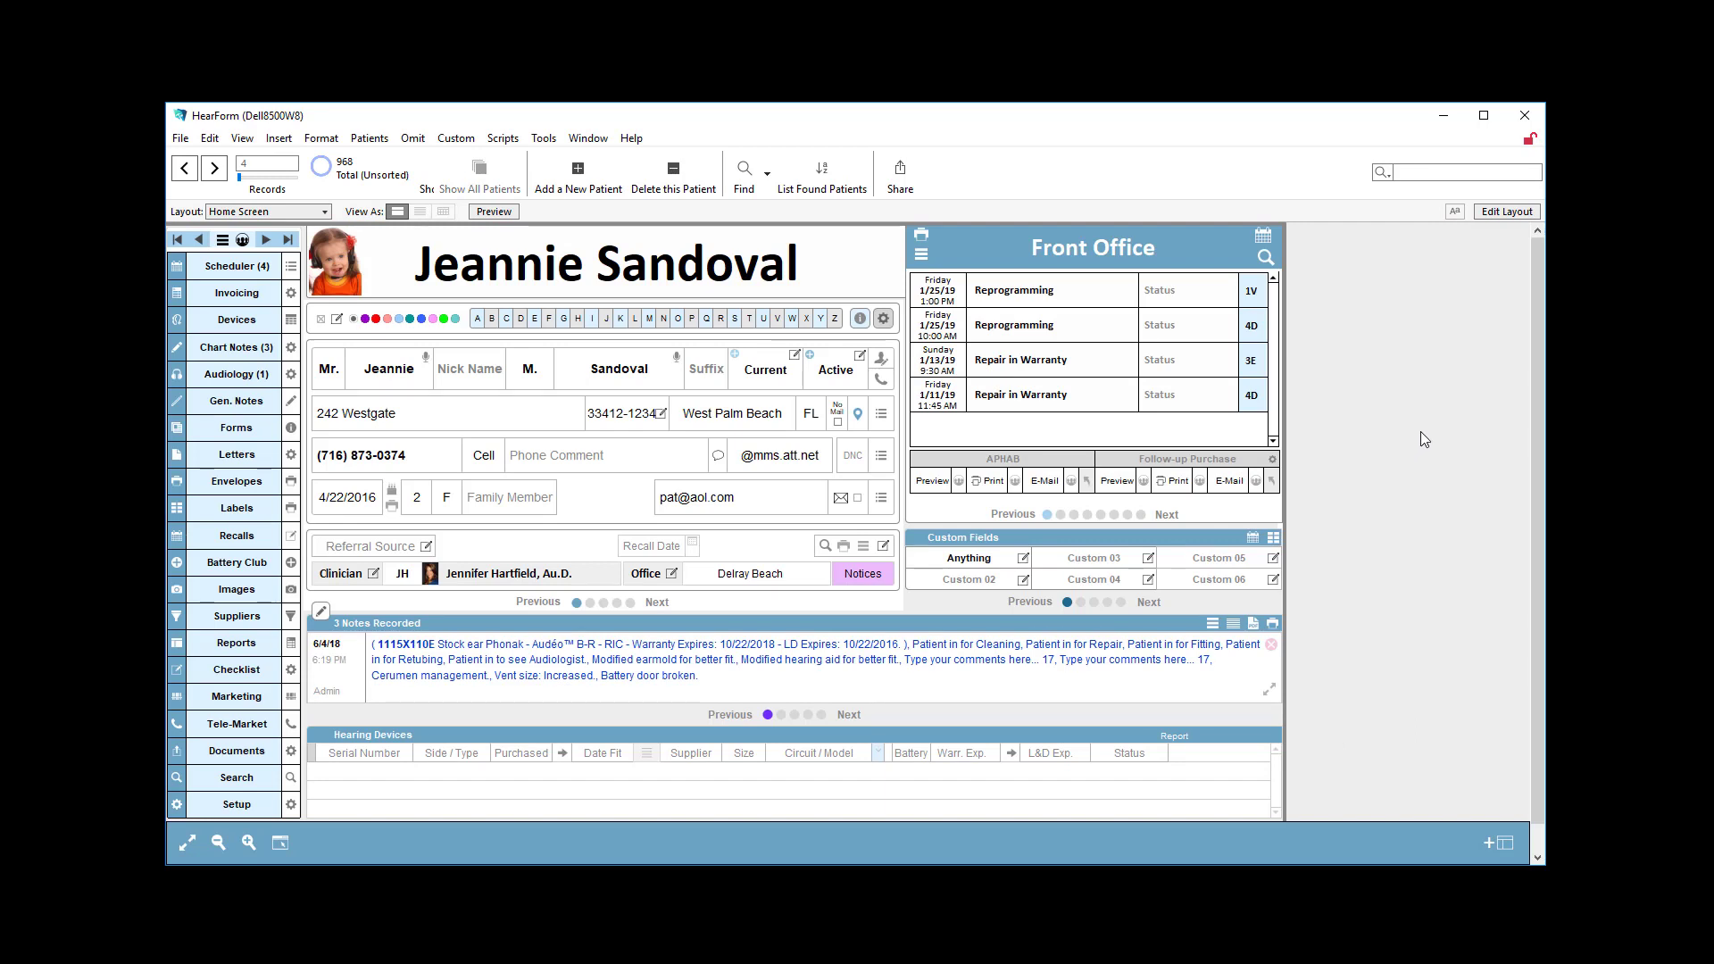
pyautogui.click(747, 175)
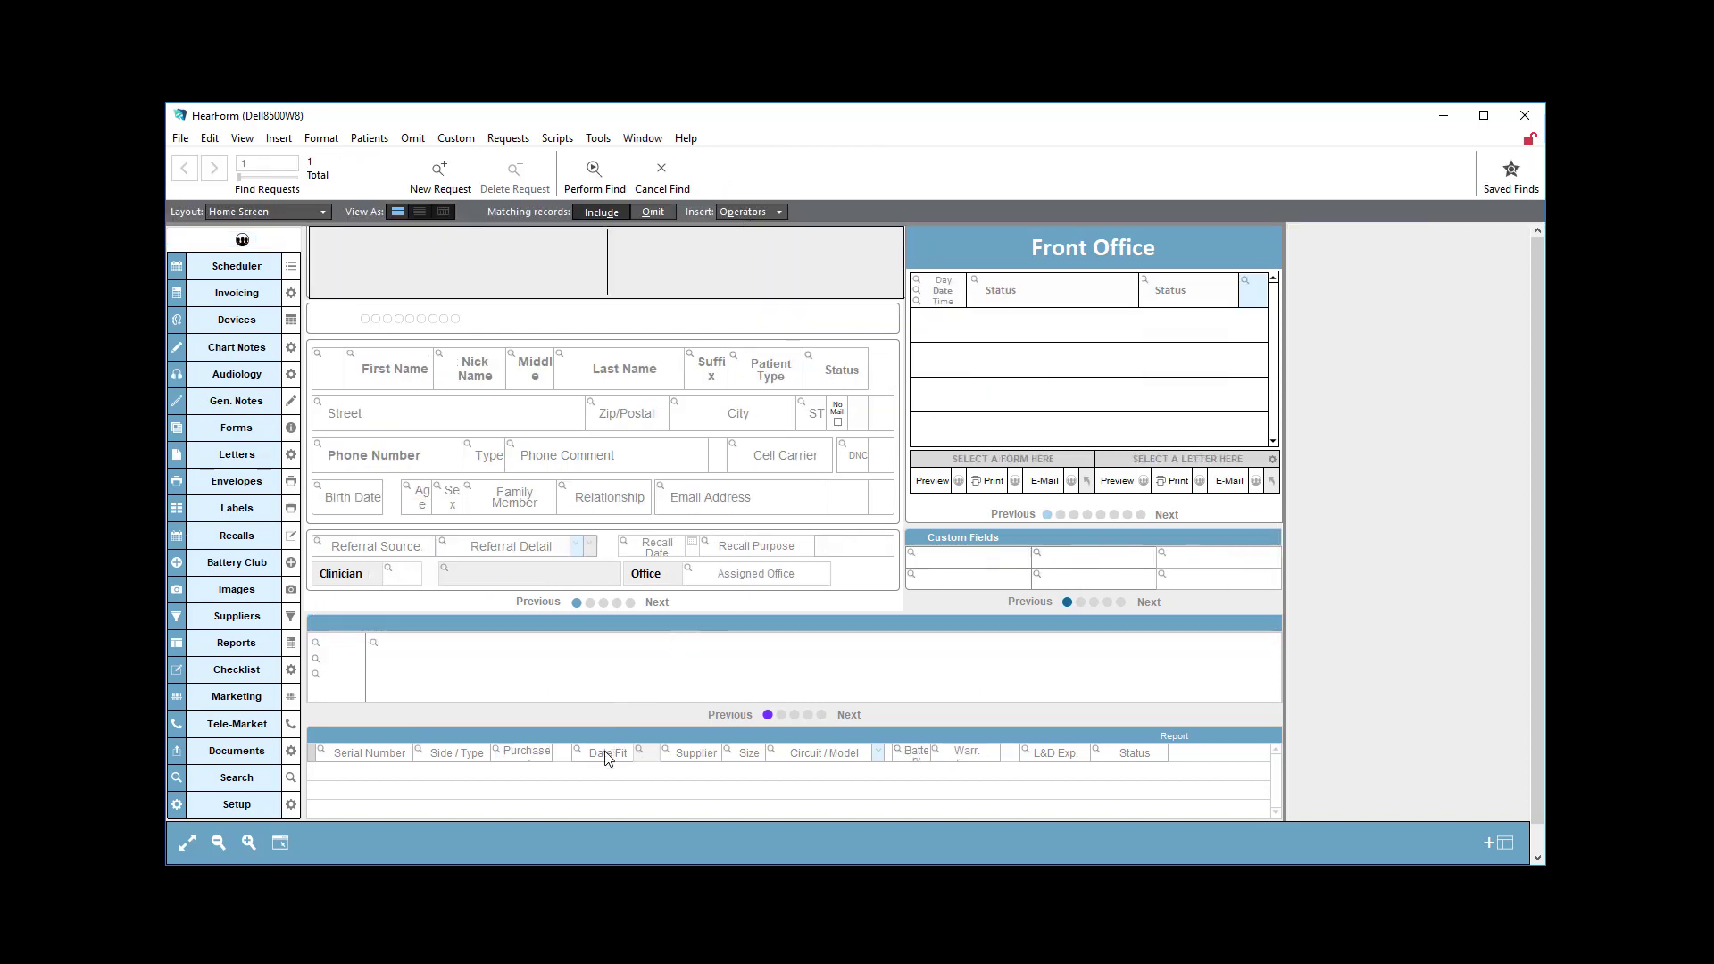
pyautogui.click(380, 755)
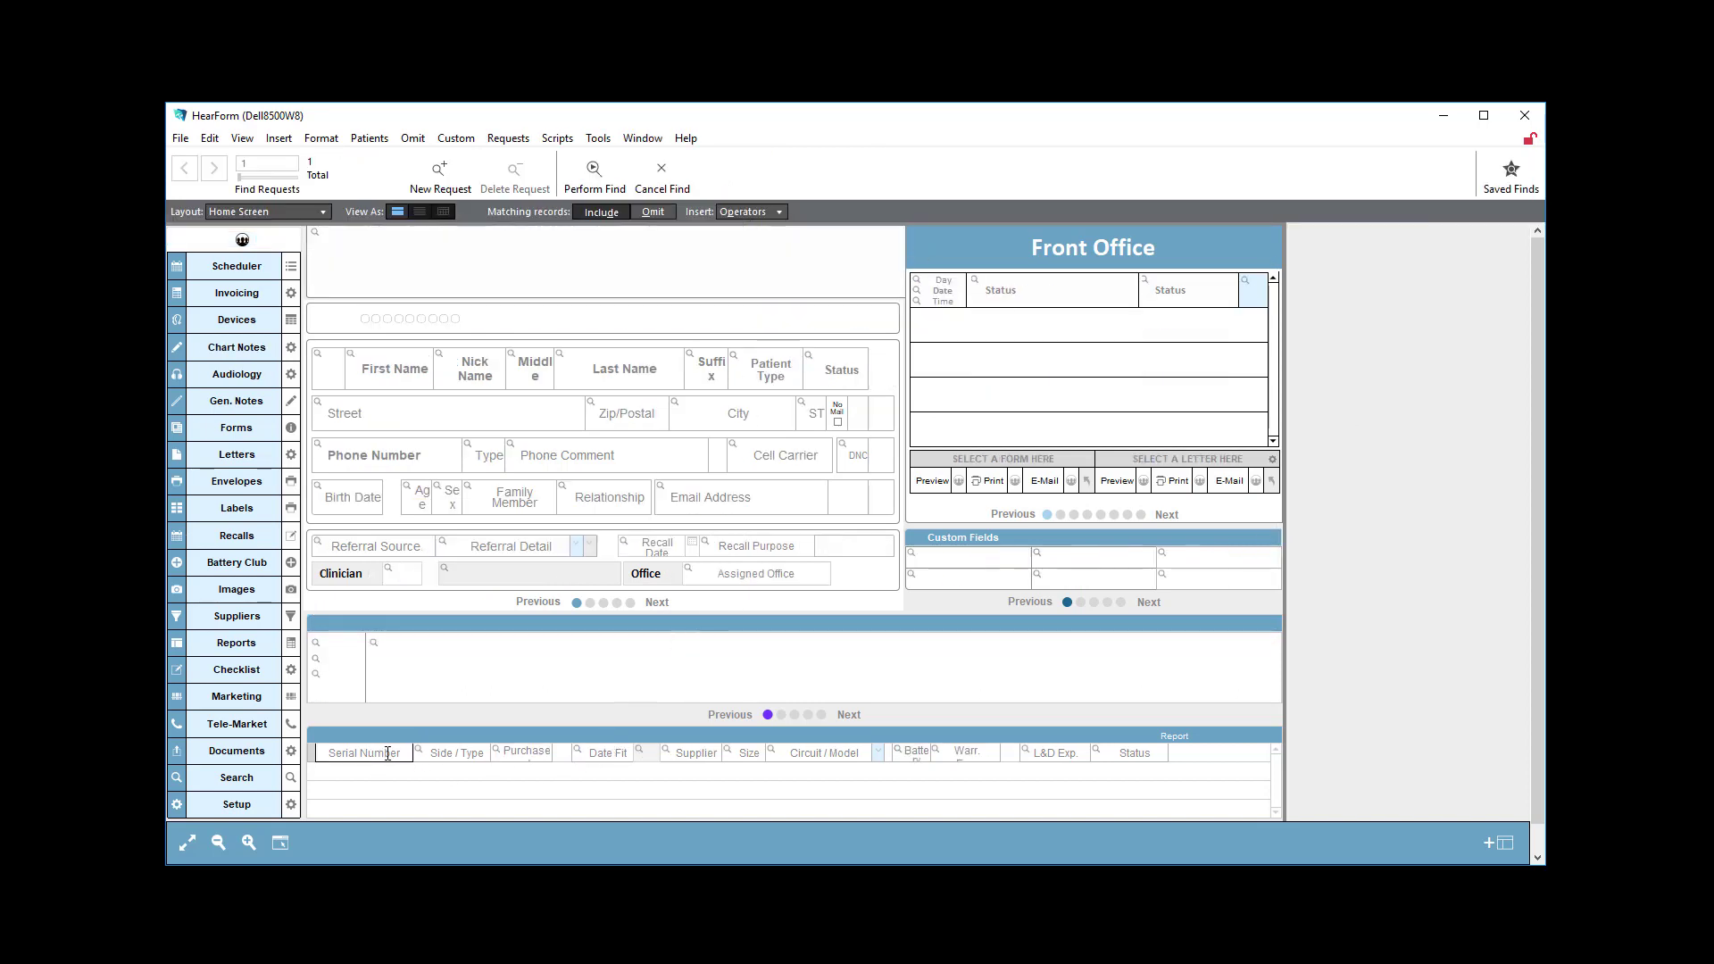
pyautogui.write('*')
pyautogui.click(735, 217)
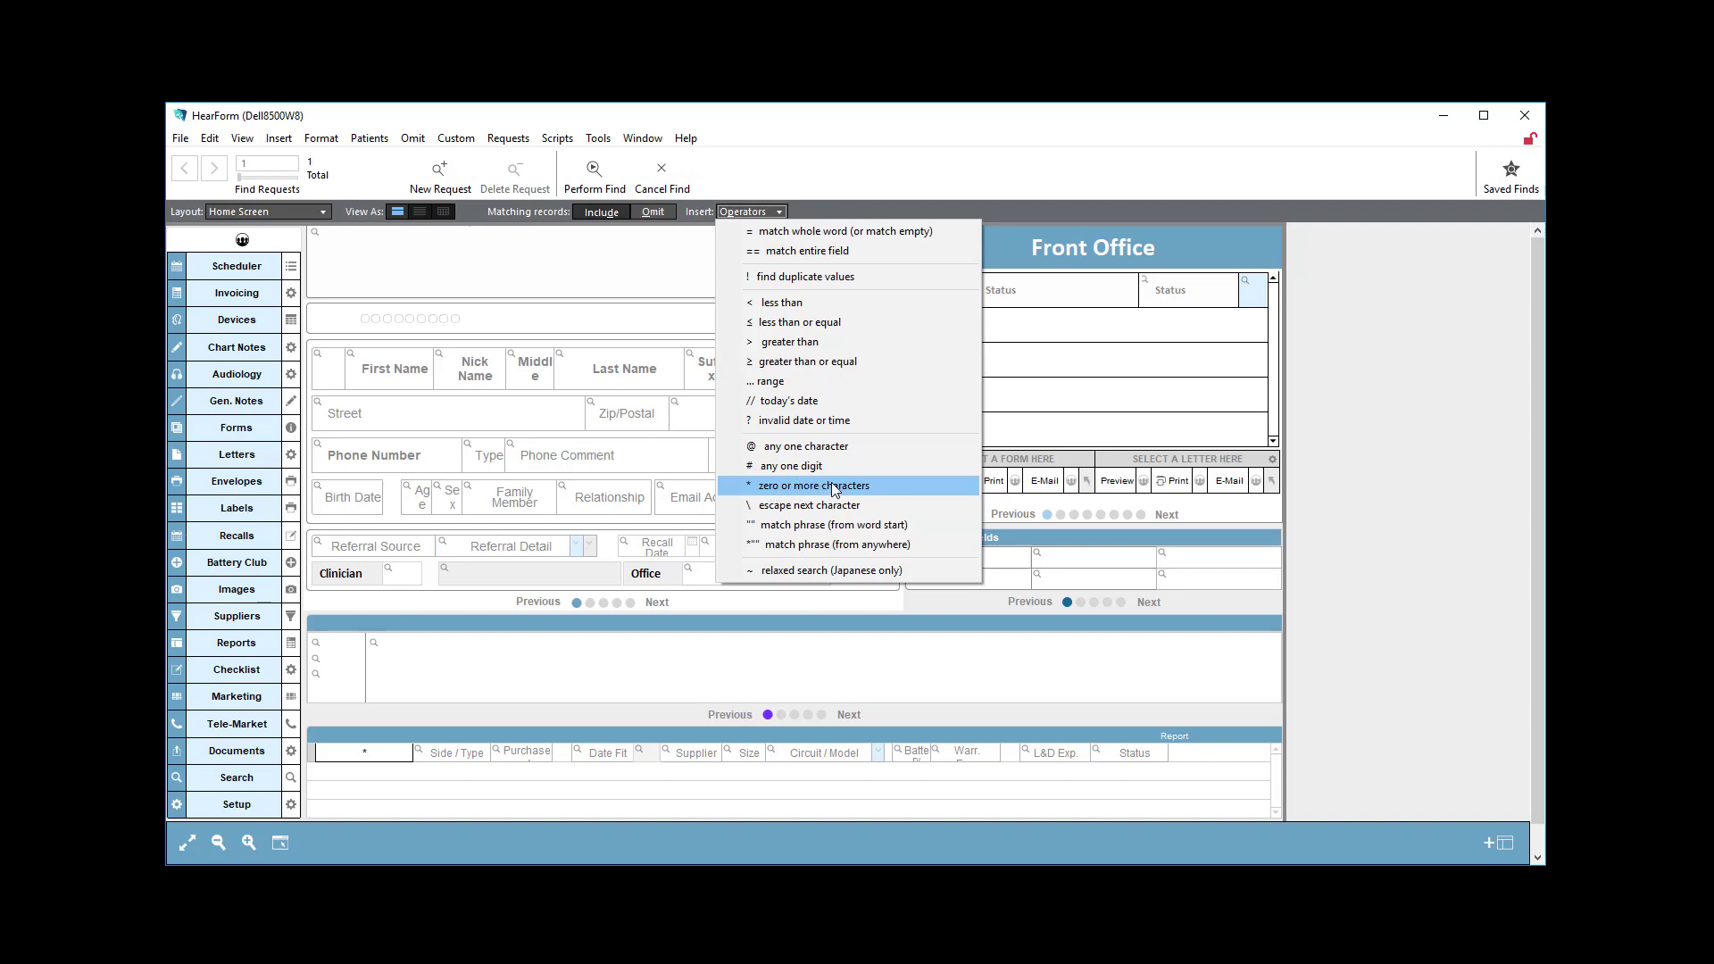
pyautogui.click(367, 758)
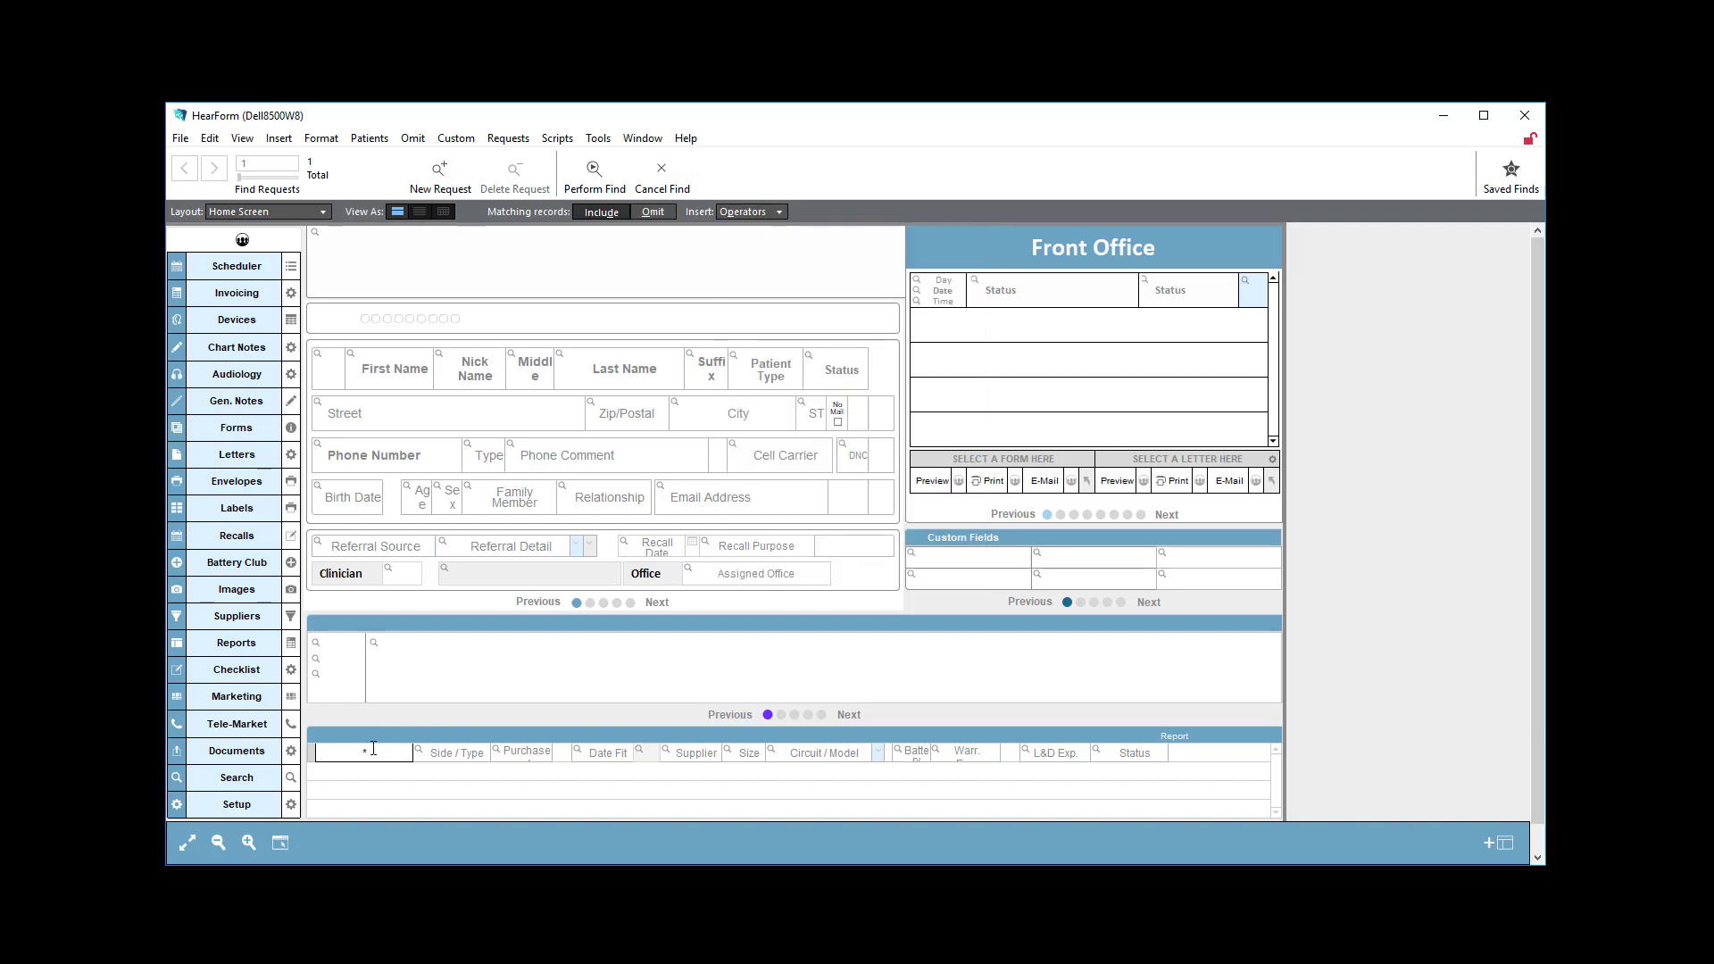
pyautogui.click(594, 177)
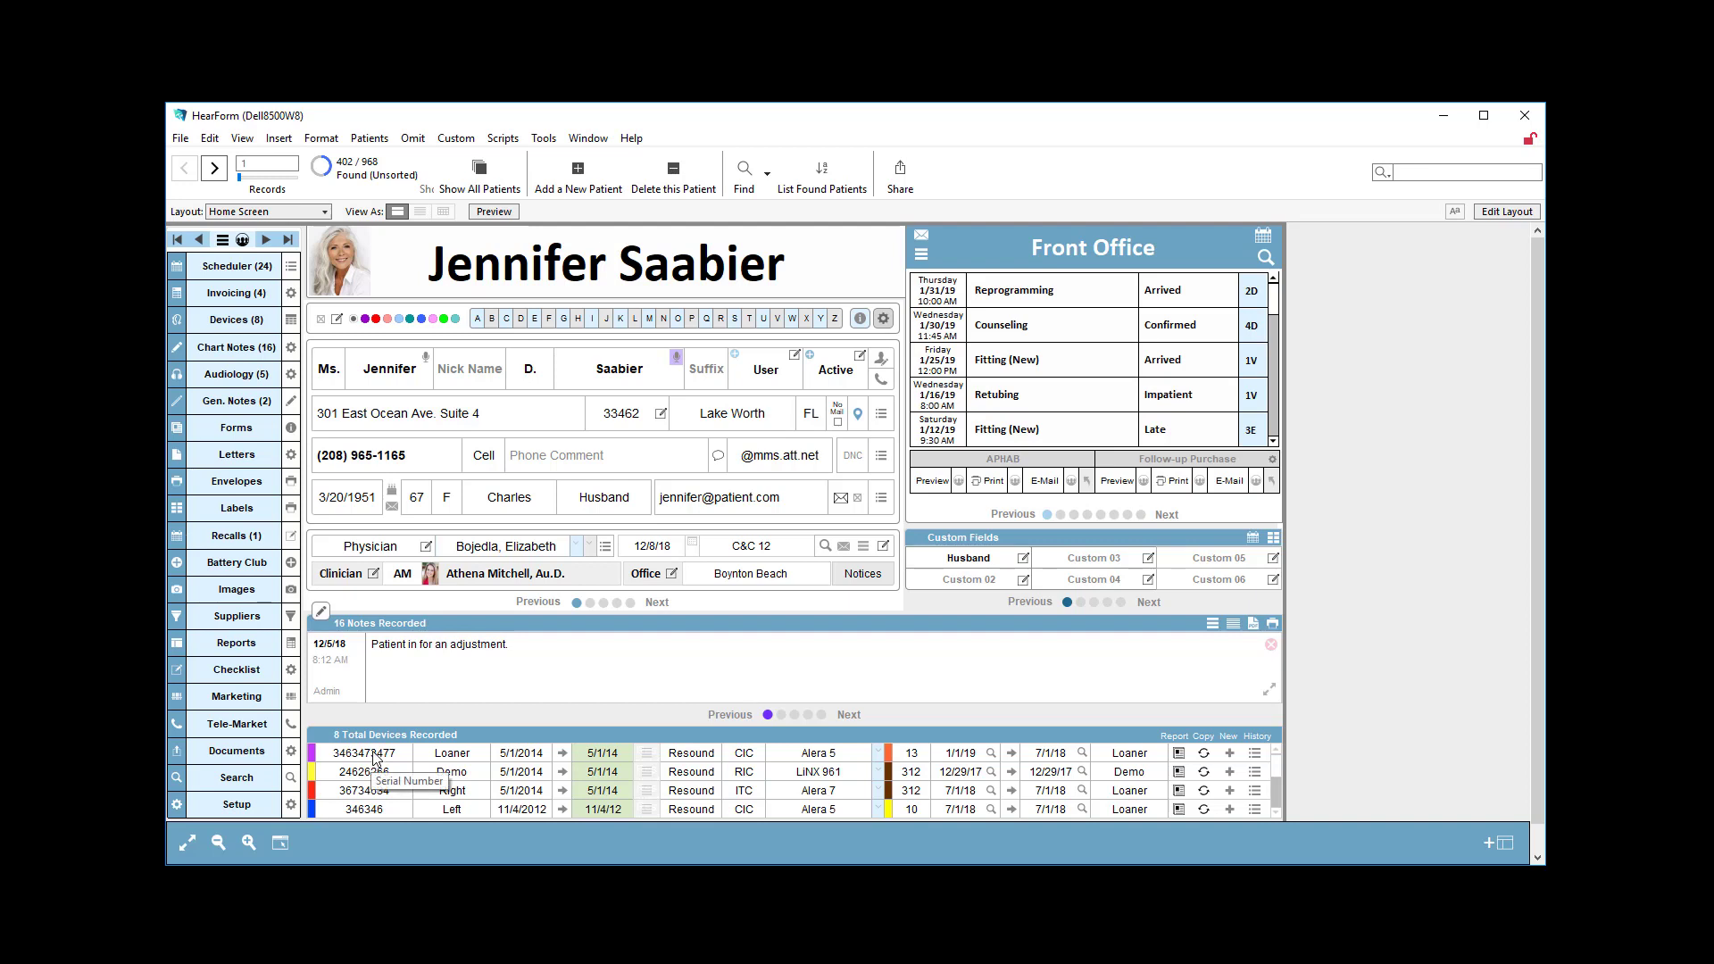
# Swap to the patients omitted from the find, browse several of their records, and swap back to the found set.
pyautogui.click(326, 176)
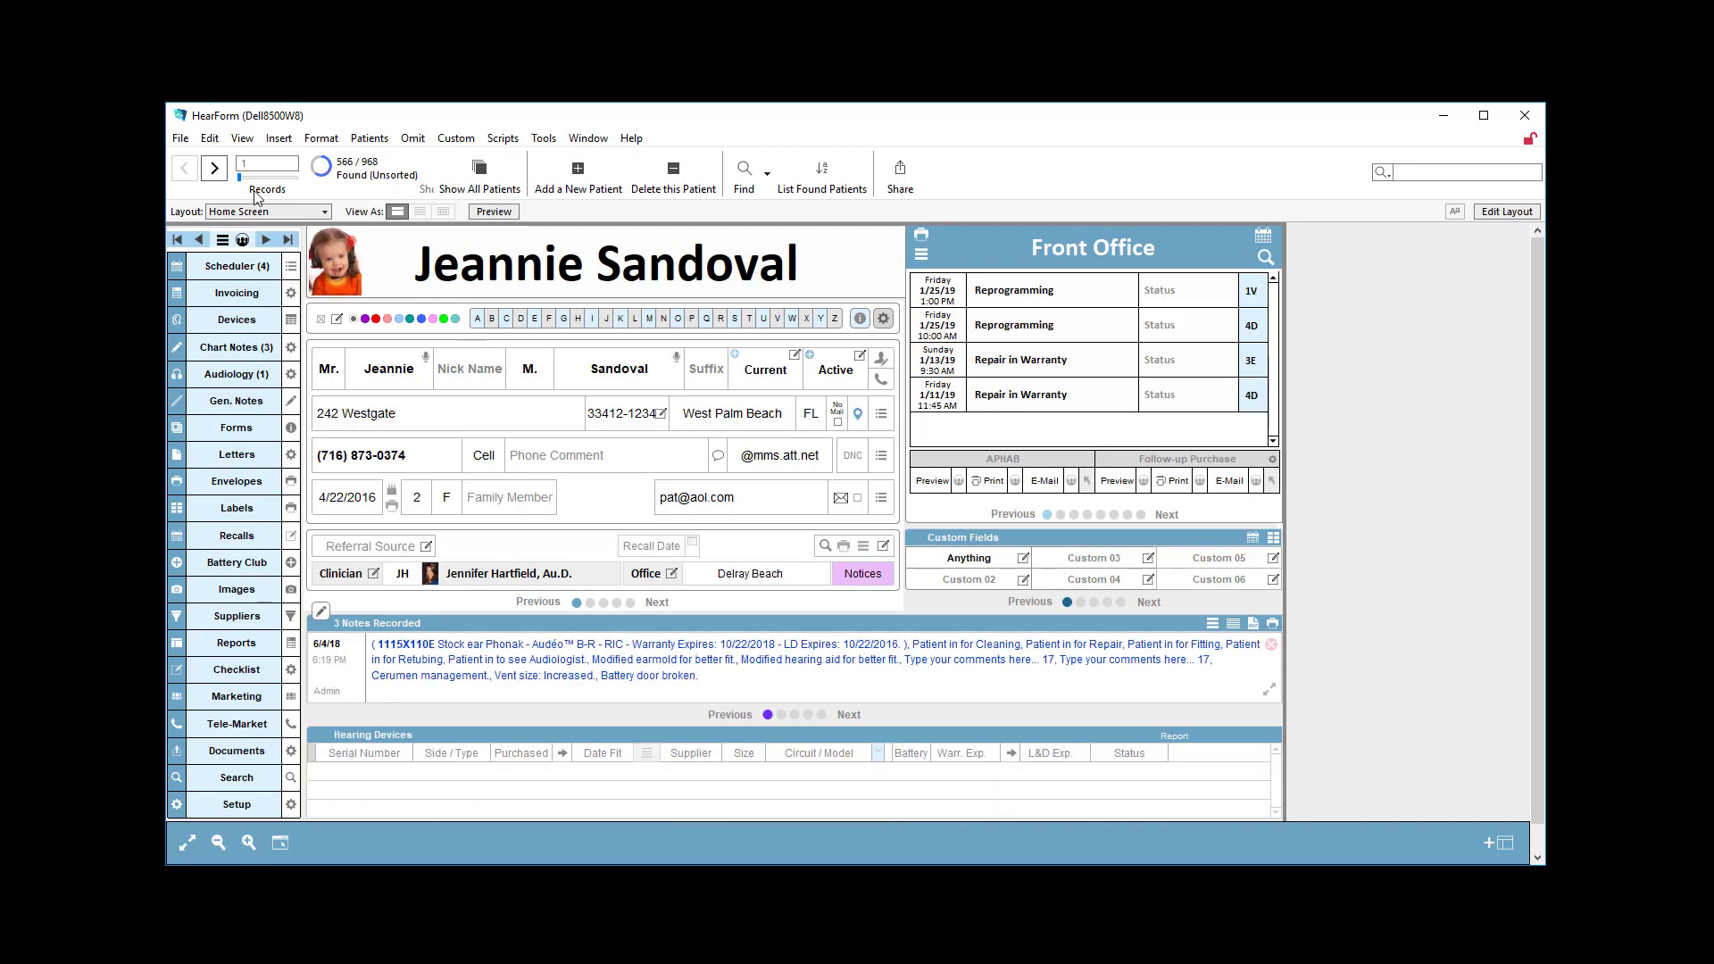
pyautogui.click(215, 168)
pyautogui.click(215, 167)
pyautogui.click(215, 168)
pyautogui.click(215, 168)
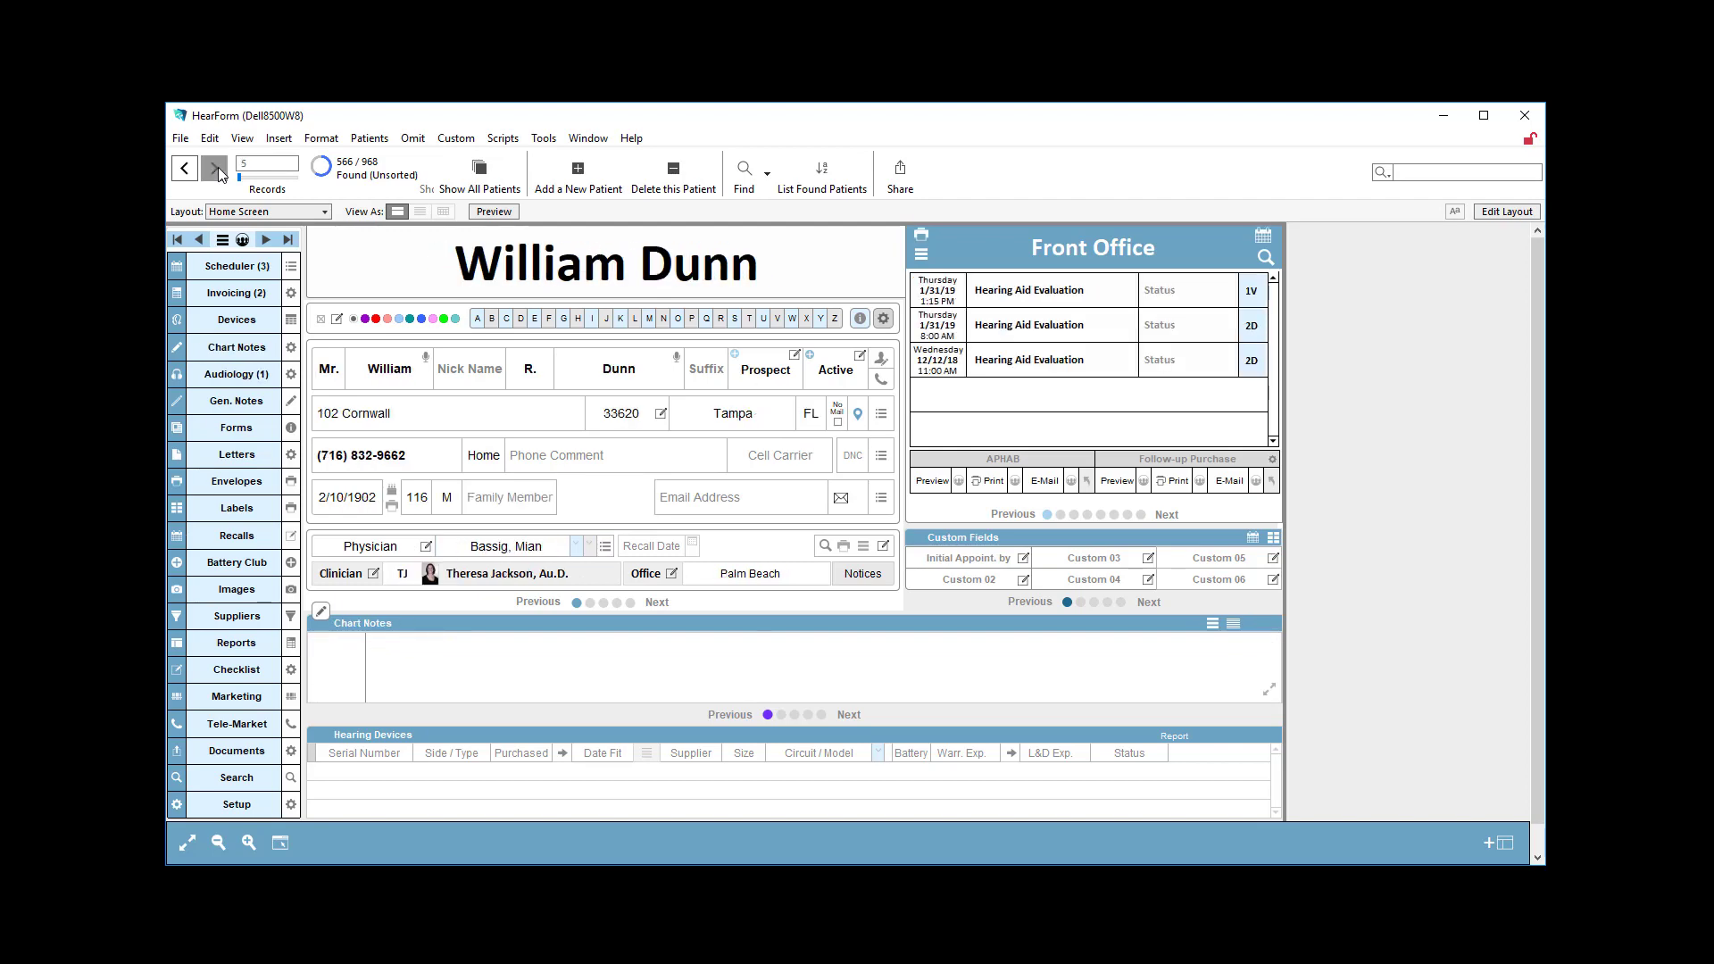
pyautogui.click(216, 168)
pyautogui.click(215, 168)
pyautogui.click(215, 168)
pyautogui.click(216, 168)
pyautogui.click(325, 176)
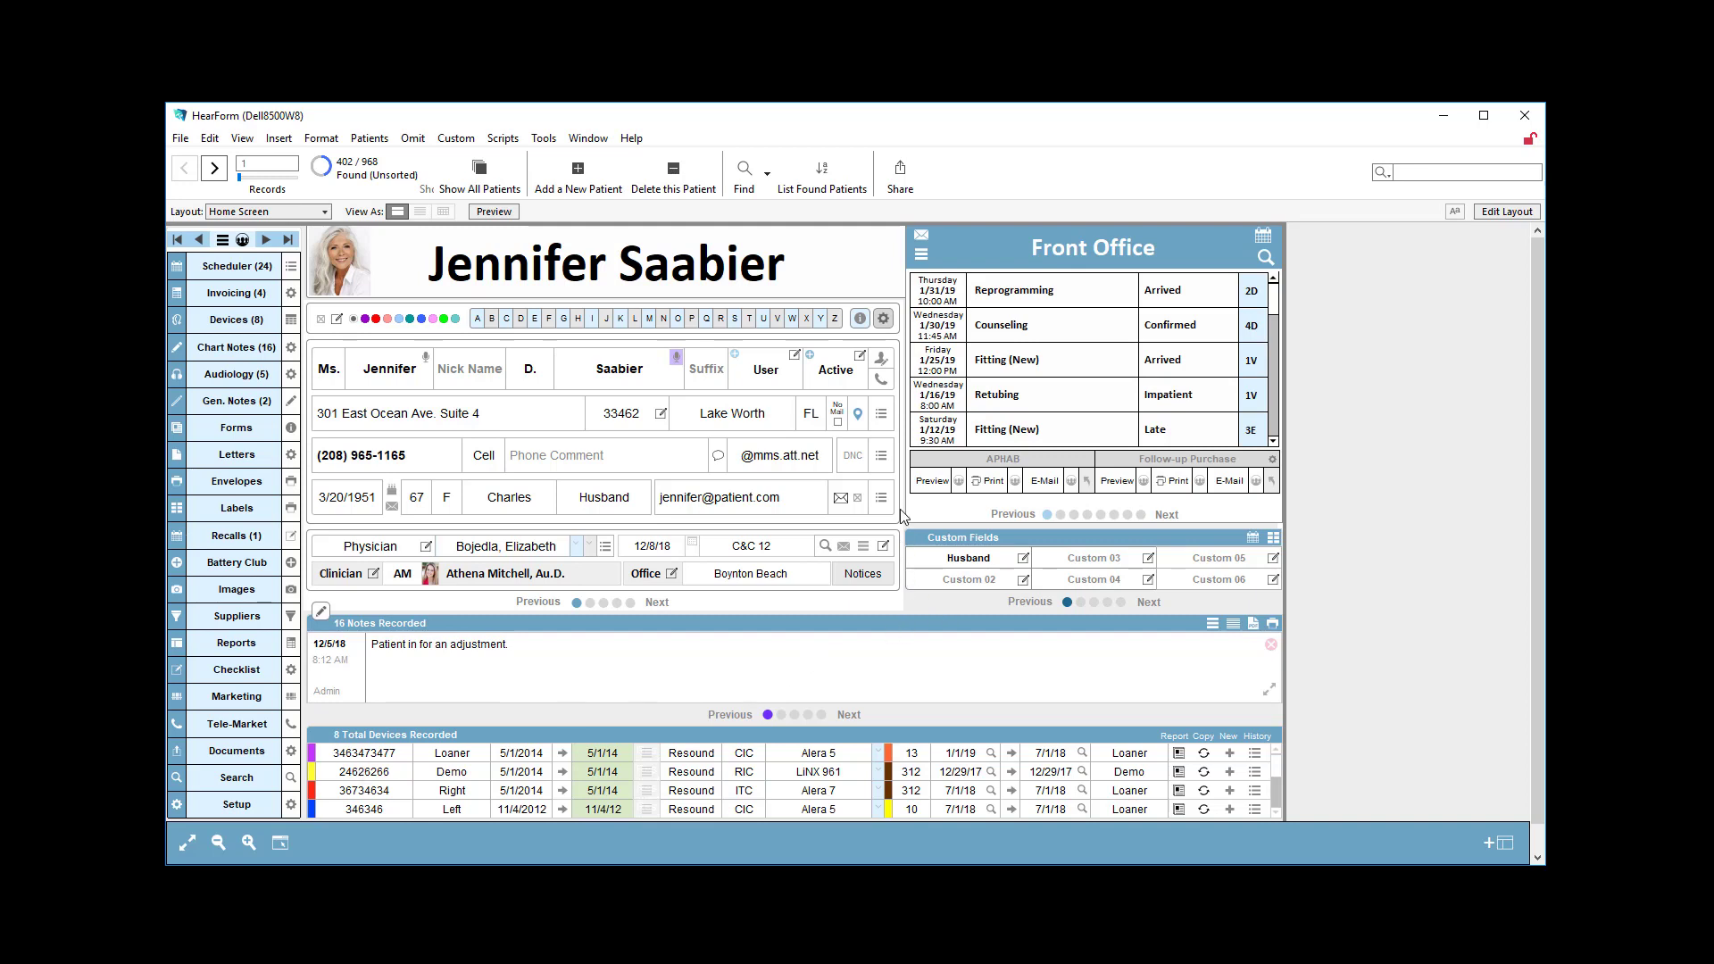
# Find patients with any e-mail address, using the criterion * in the Email Address field, and browse to the fourth record.
pyautogui.click(744, 171)
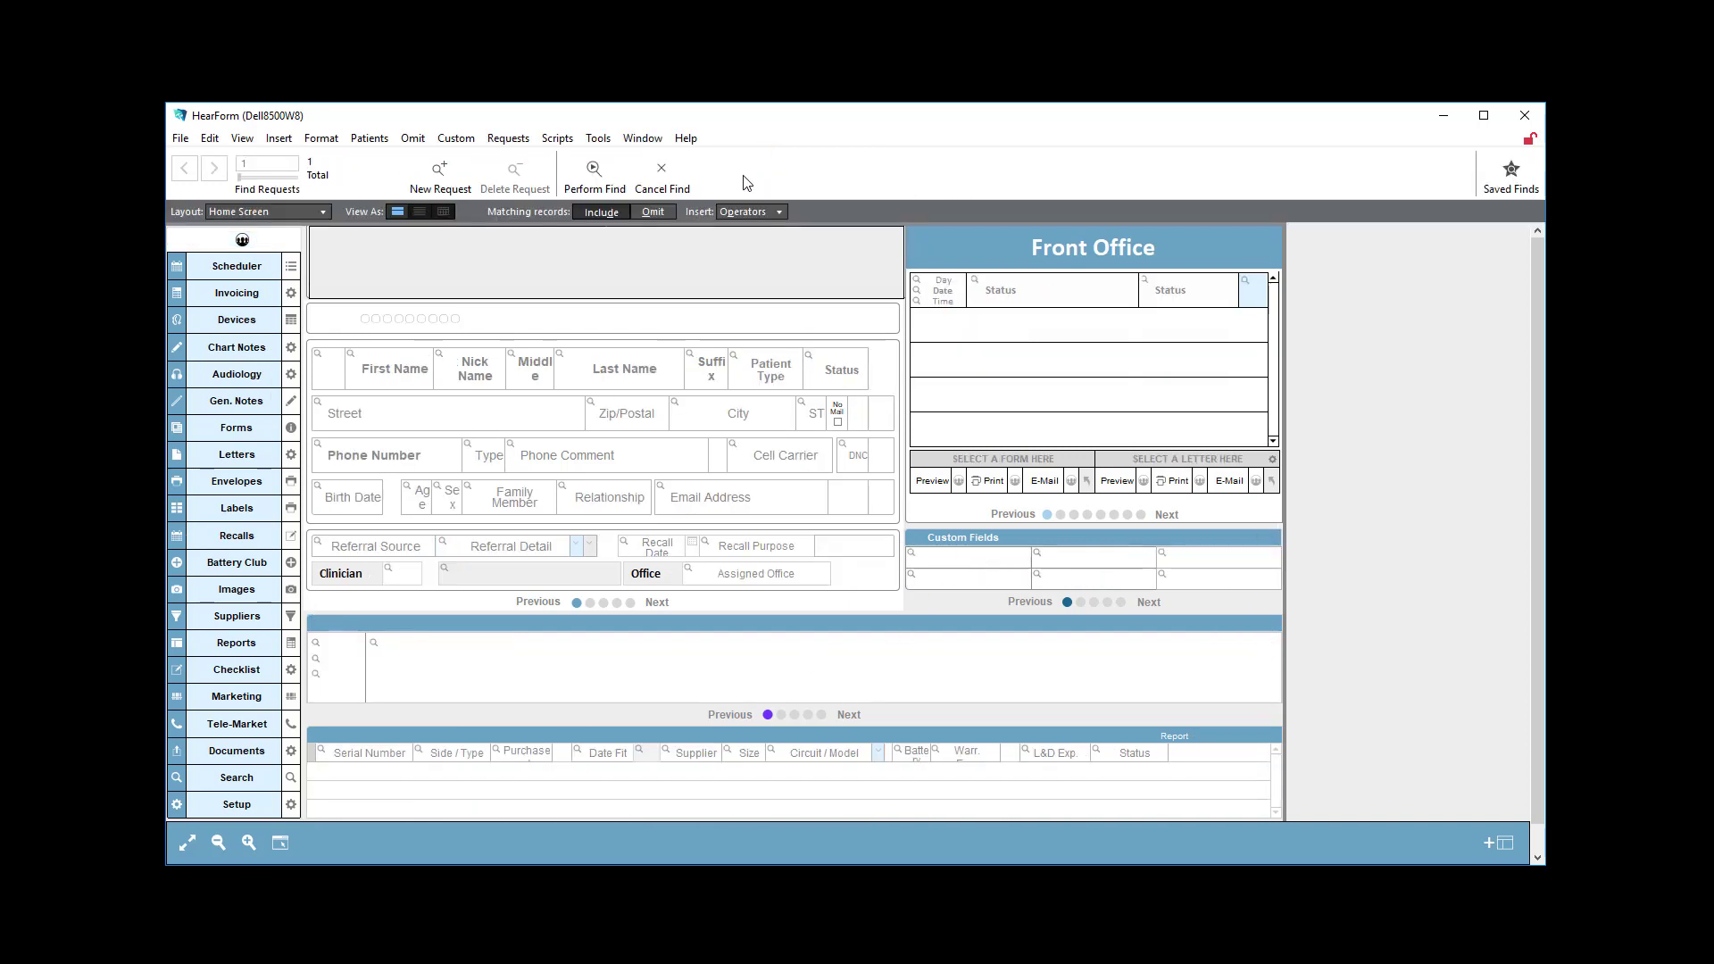
pyautogui.click(719, 497)
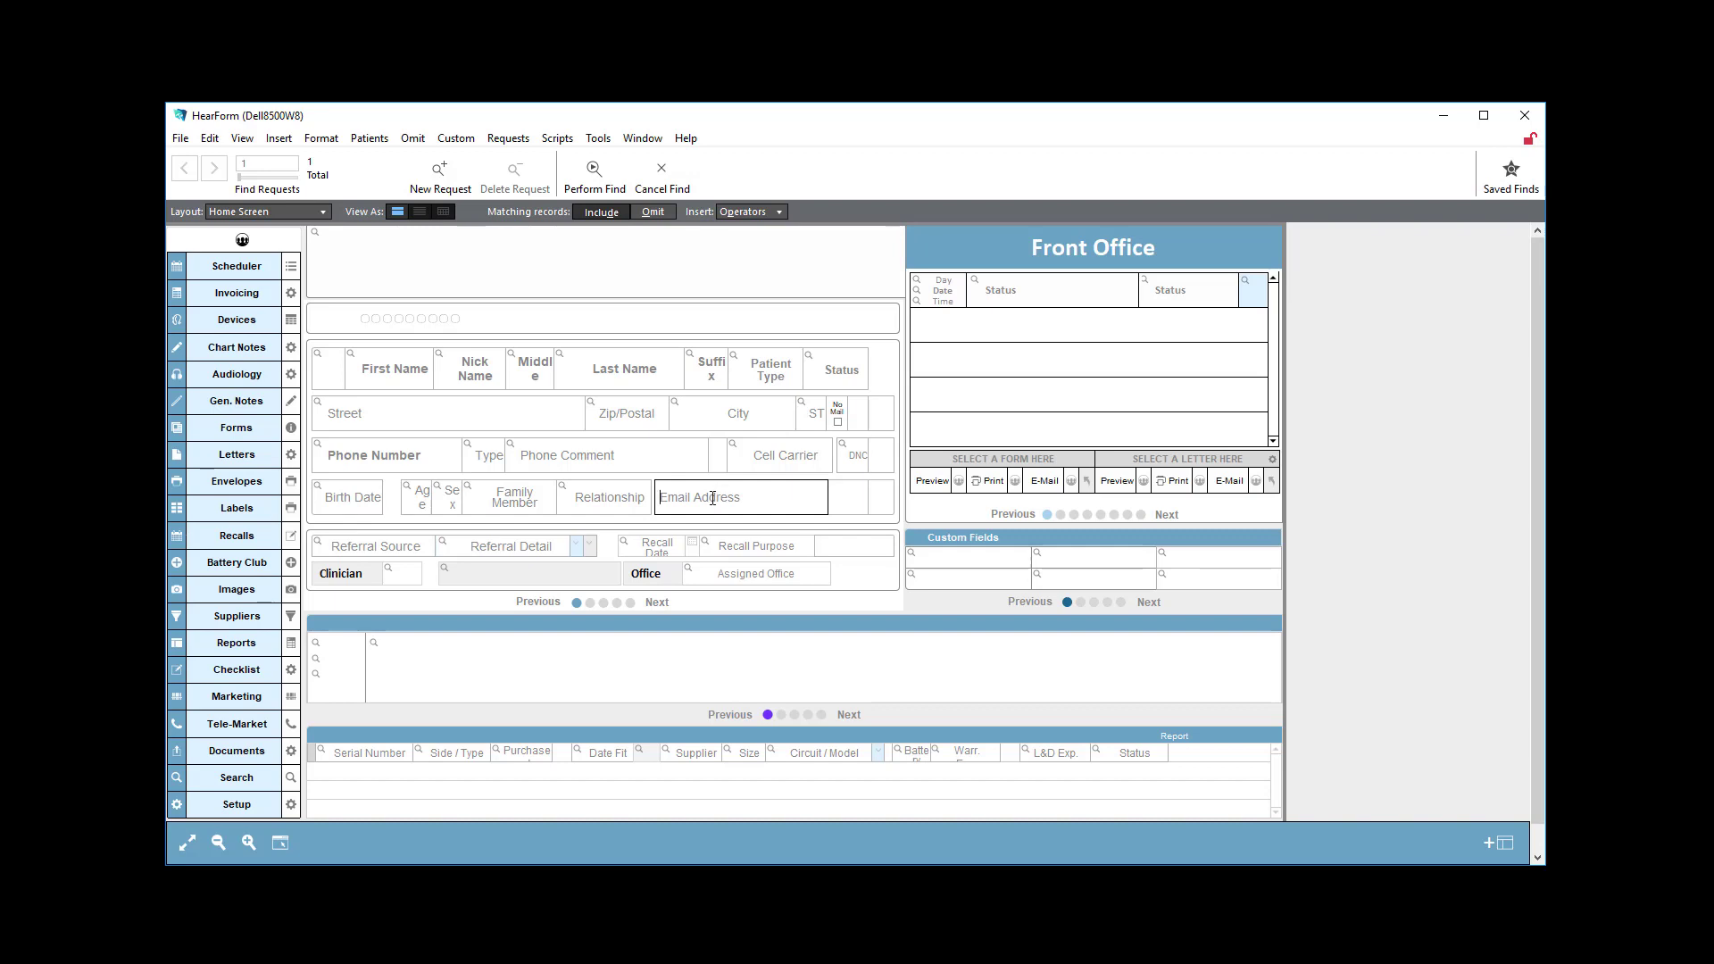
pyautogui.write('*')
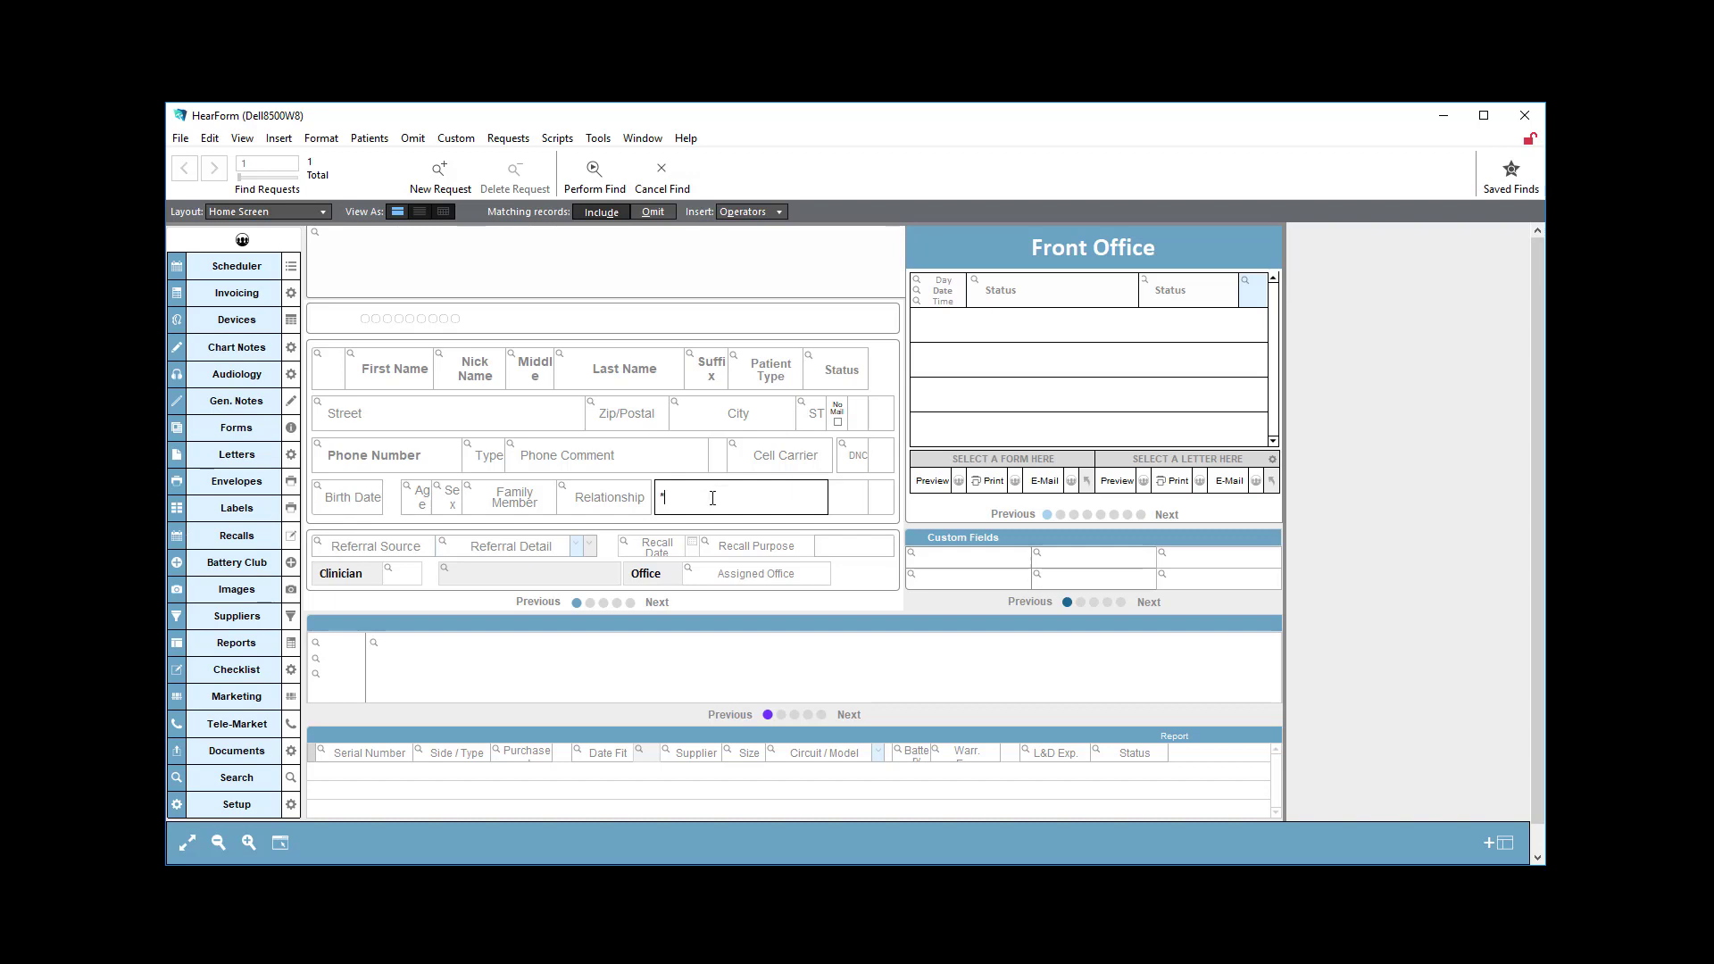
pyautogui.click(594, 170)
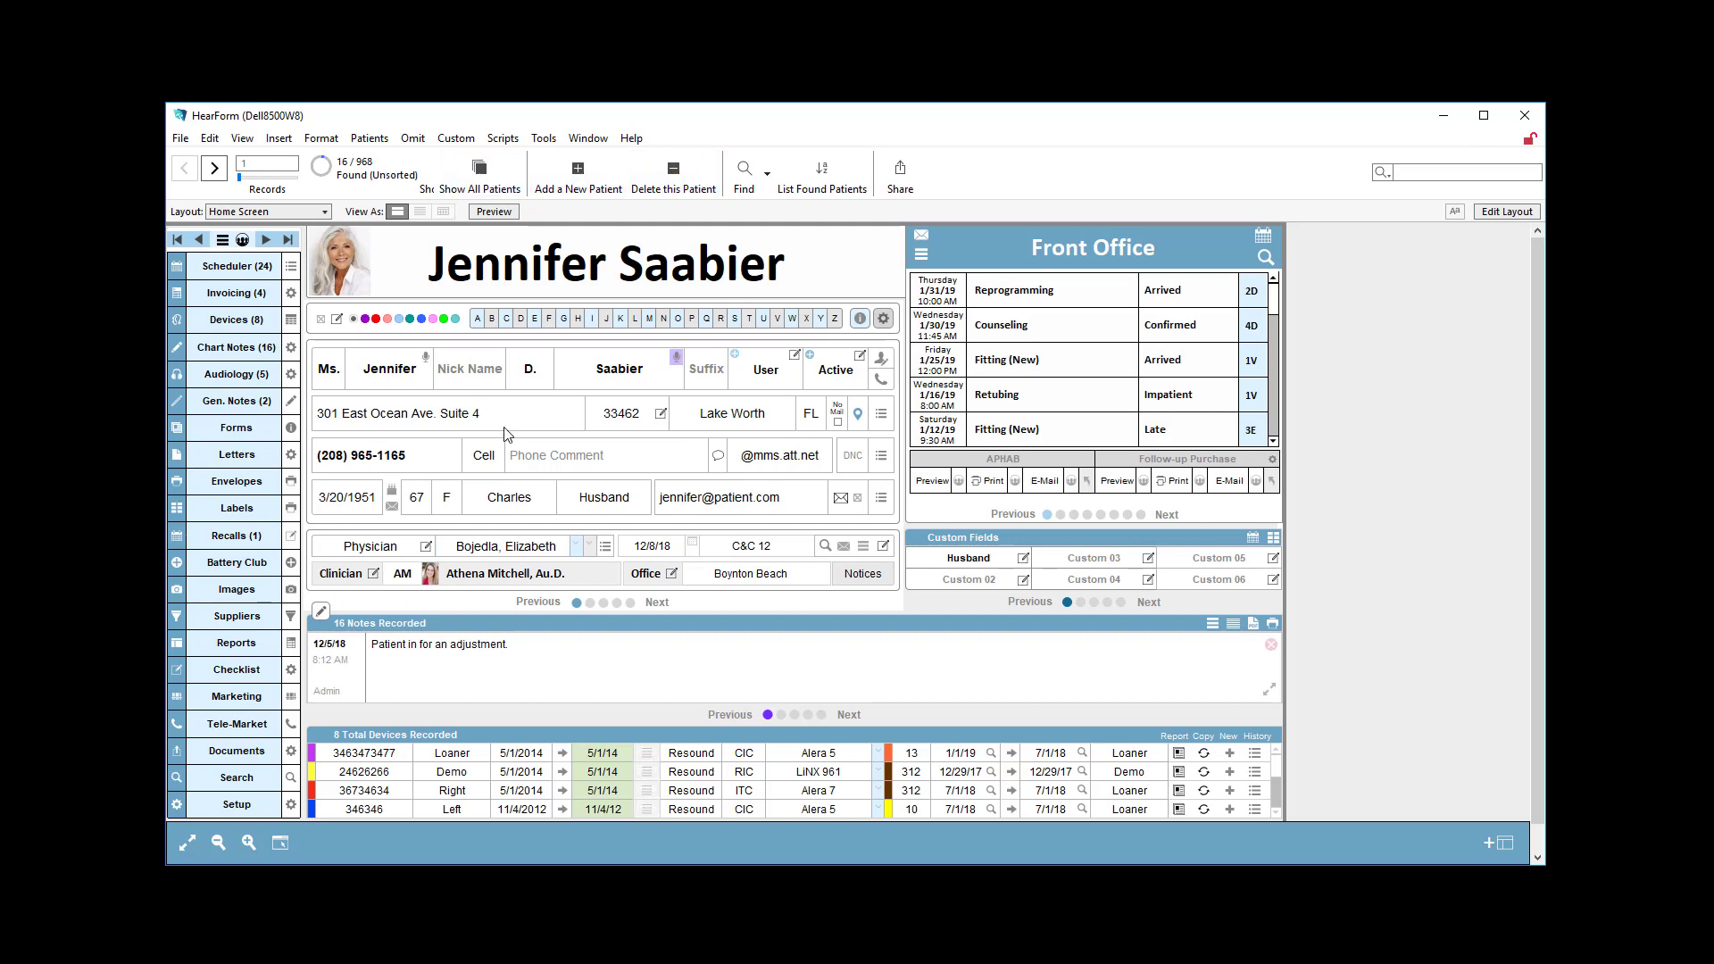
pyautogui.click(214, 168)
pyautogui.click(215, 167)
pyautogui.click(215, 168)
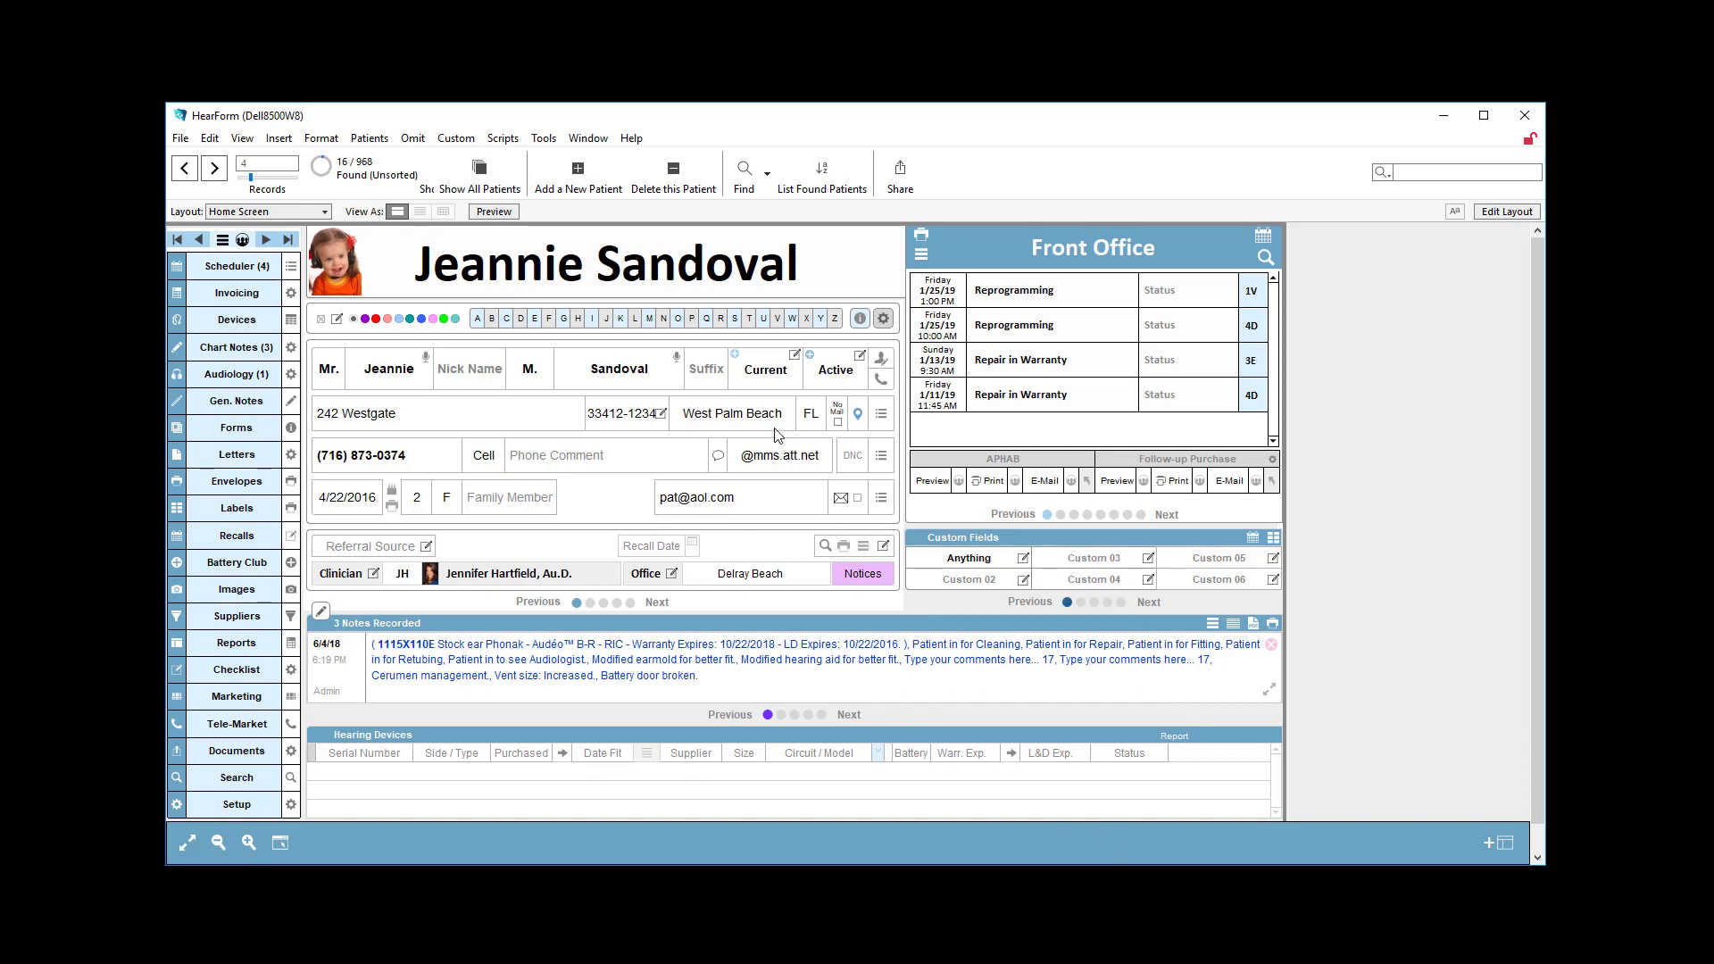
# Start a new find on the Home Screen and open the list of find operators.
pyautogui.hotkey('ctrl', 'f')
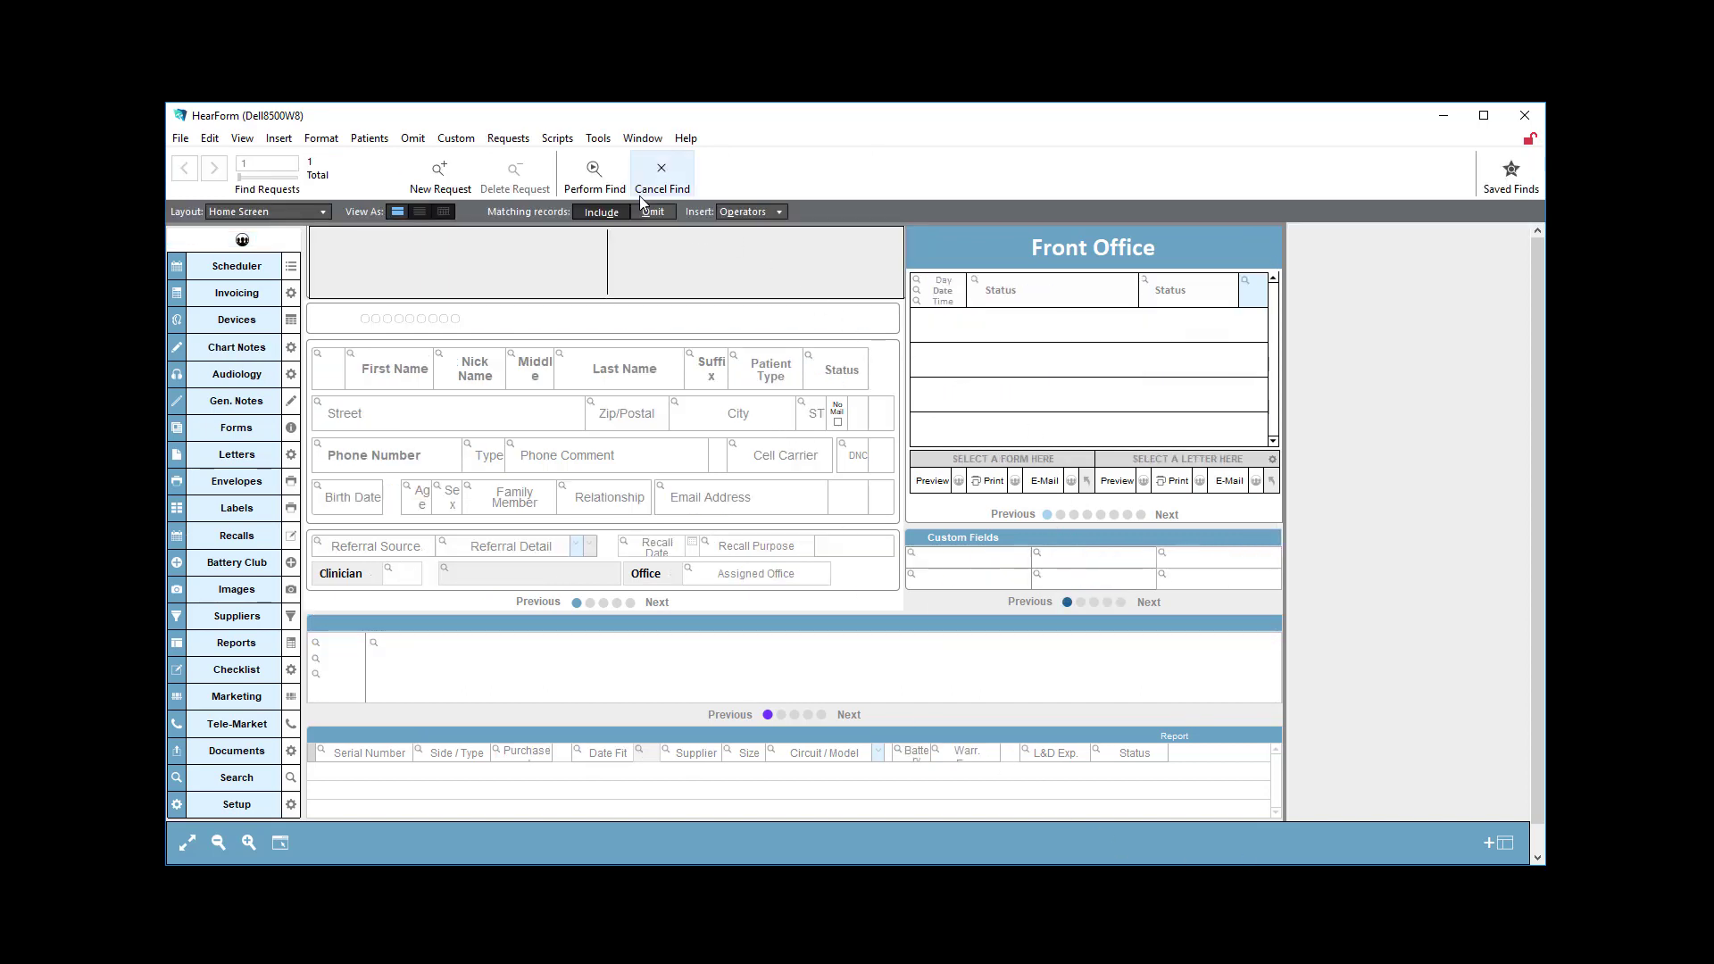
pyautogui.click(762, 212)
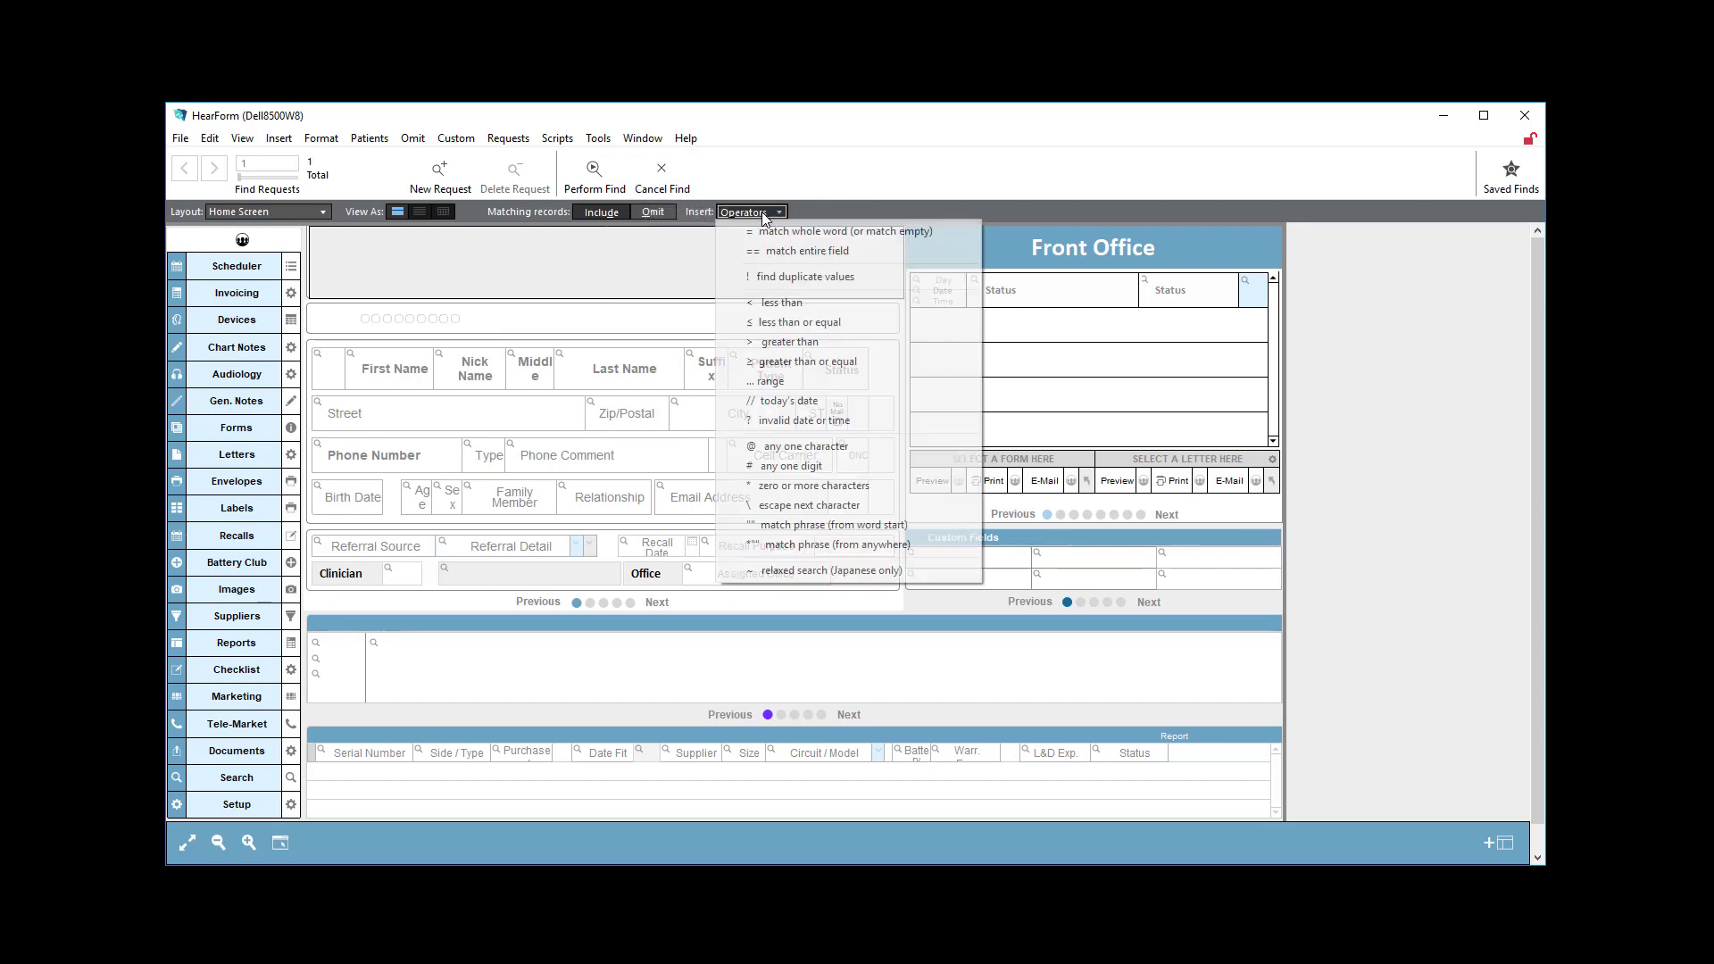